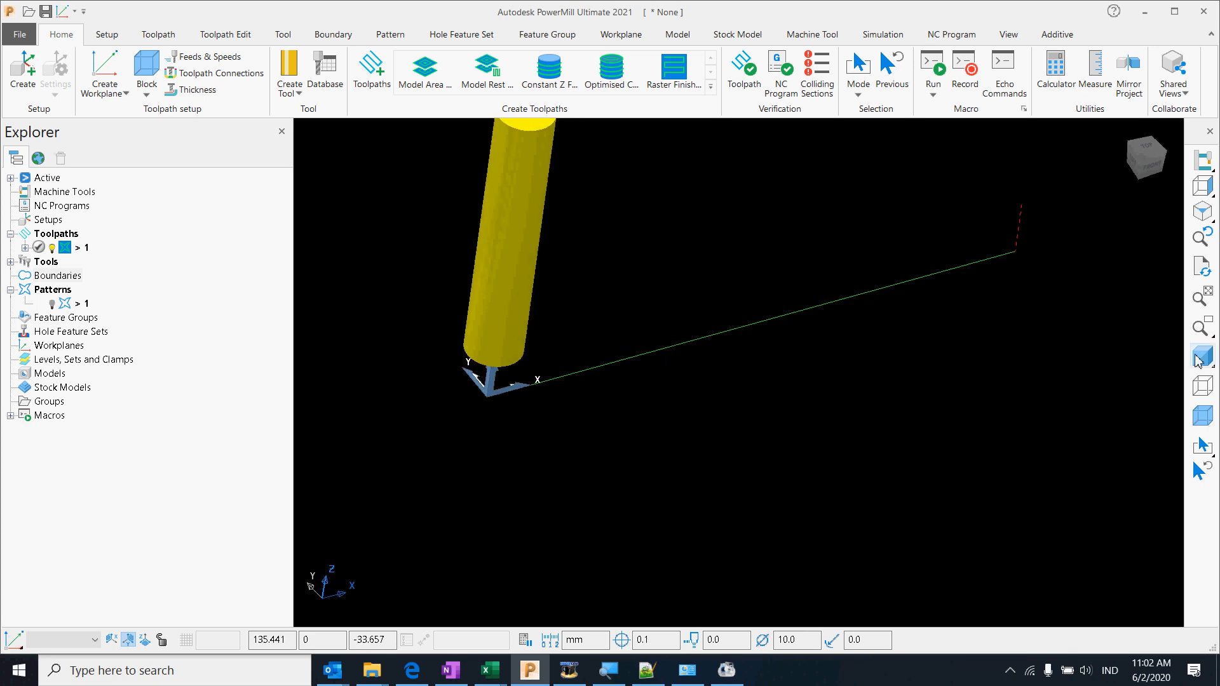
# Step: Display the stock block, inspect its limits without changing them, and view the setup from the front
pyautogui.click(1198, 422)
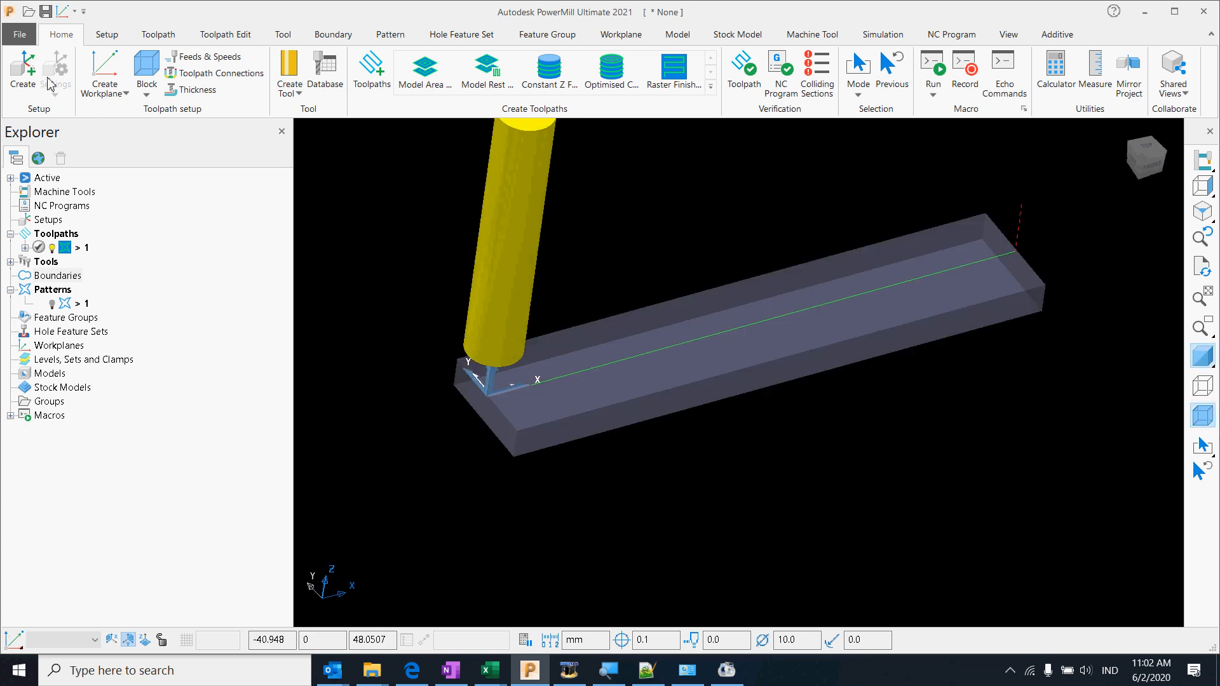
pyautogui.click(147, 94)
pyautogui.click(172, 117)
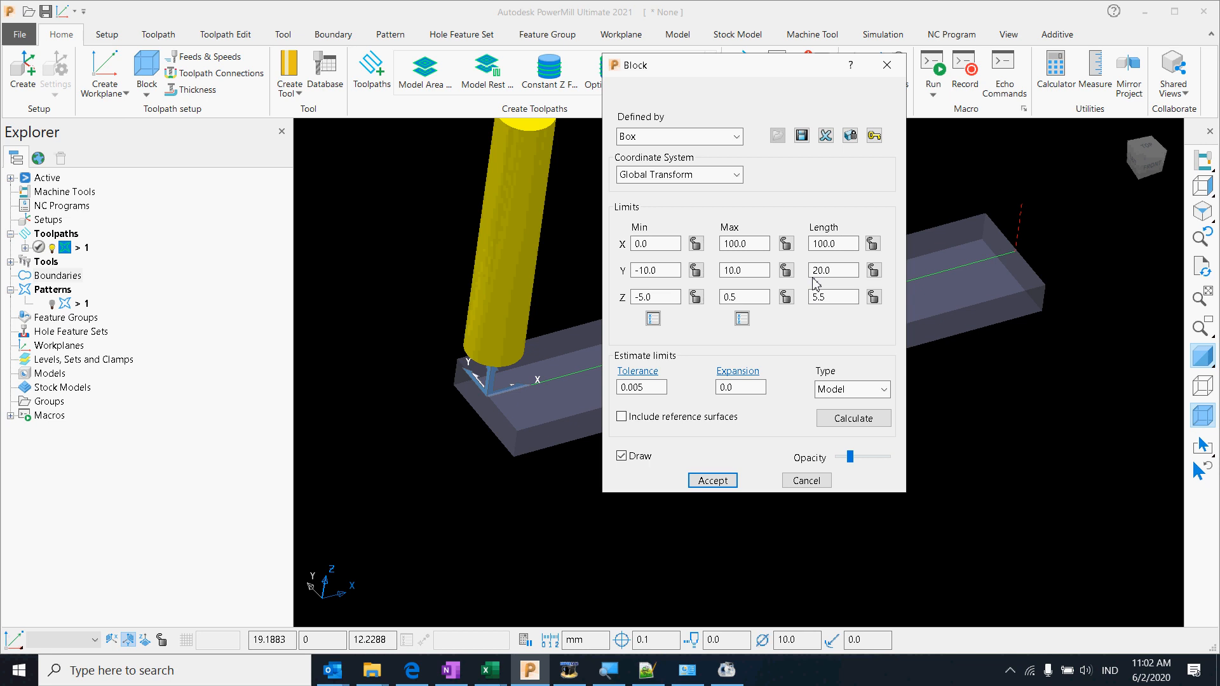
pyautogui.click(806, 480)
pyautogui.click(1166, 169)
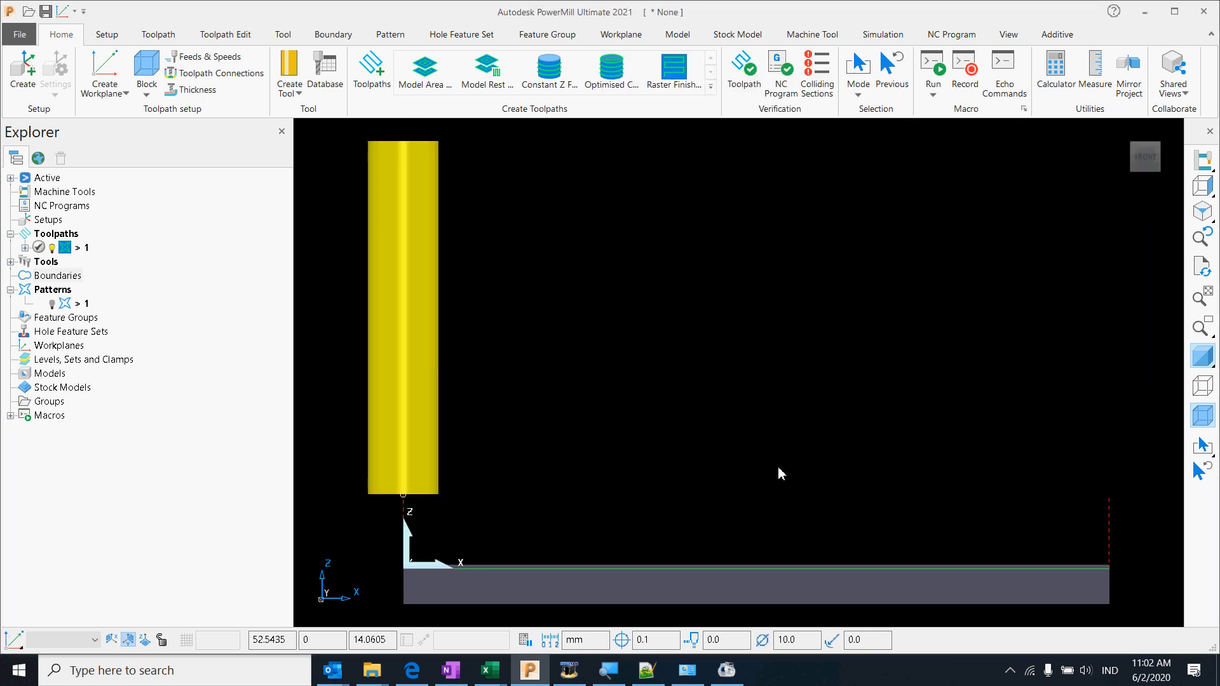
# Step: Simulate toolpath 1 from its start and play the cutting motion through to the end
pyautogui.rightClick(76, 248)
pyautogui.click(119, 186)
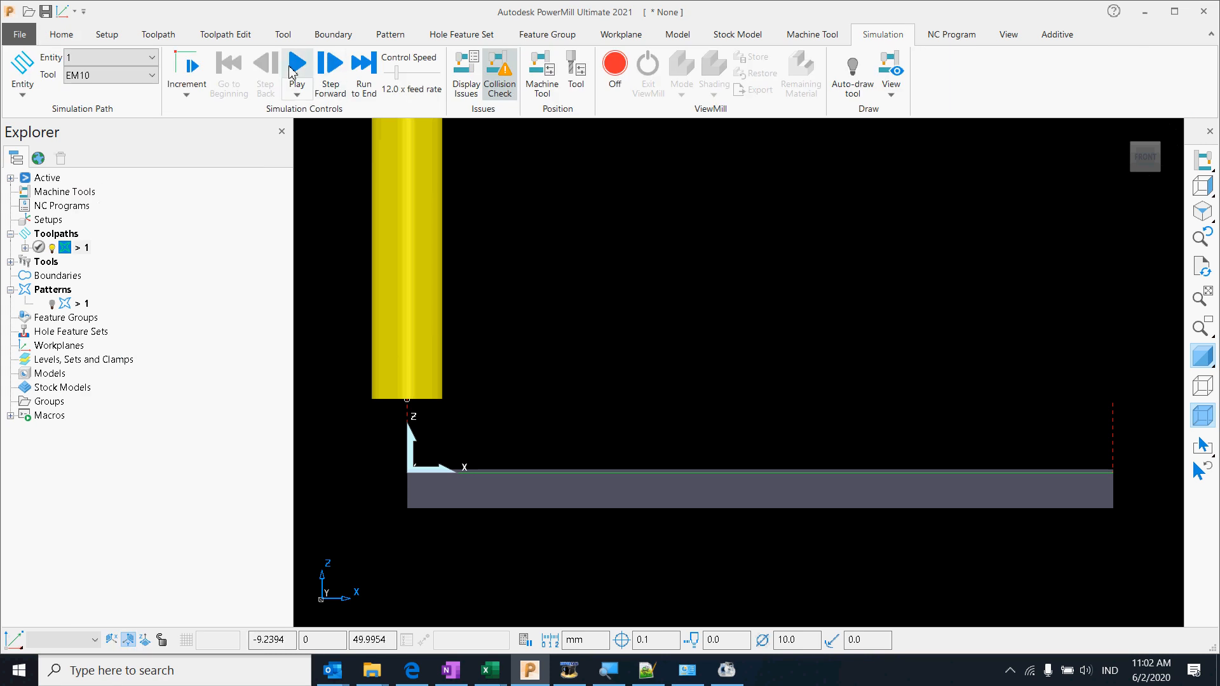
pyautogui.click(293, 68)
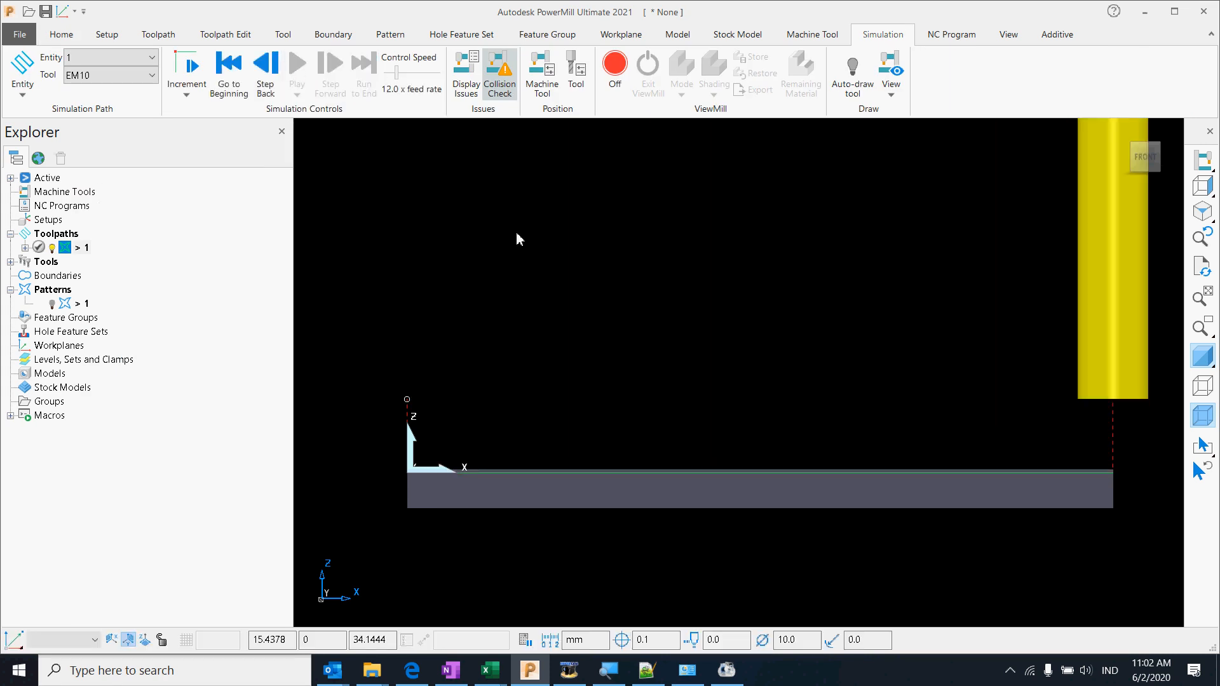
pyautogui.moveTo(517, 267); pyautogui.dragTo(874, 424, button='middle')
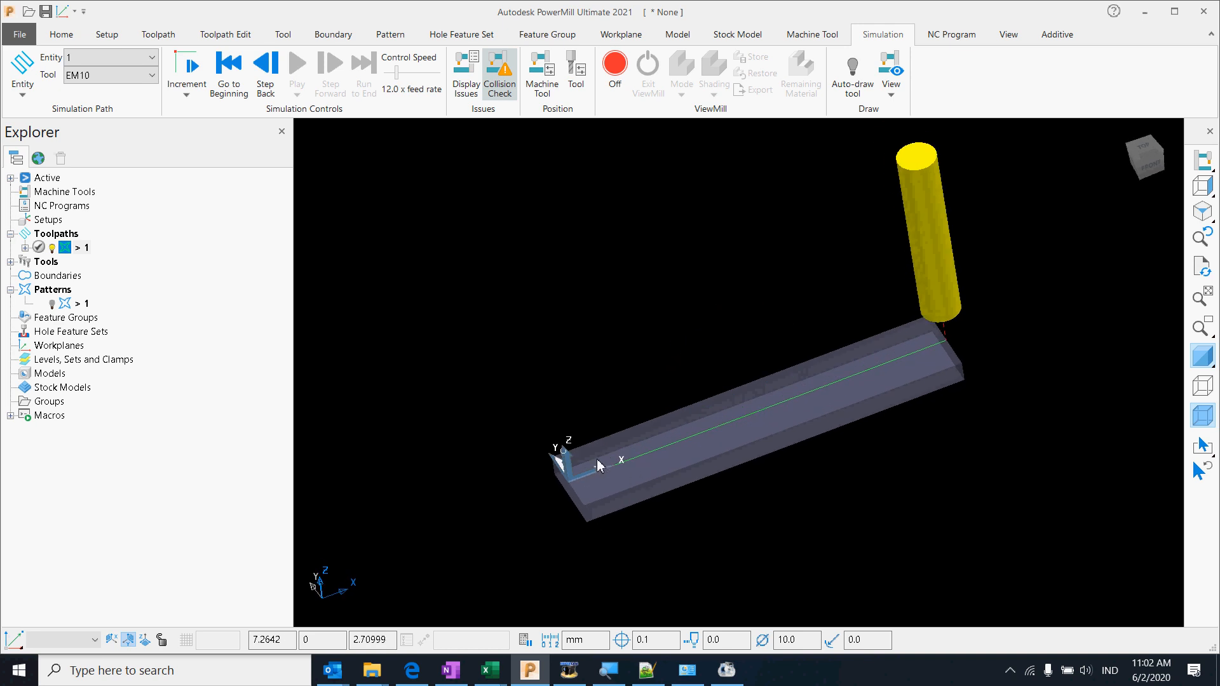
pyautogui.moveTo(717, 246); pyautogui.dragTo(695, 272, button='middle')
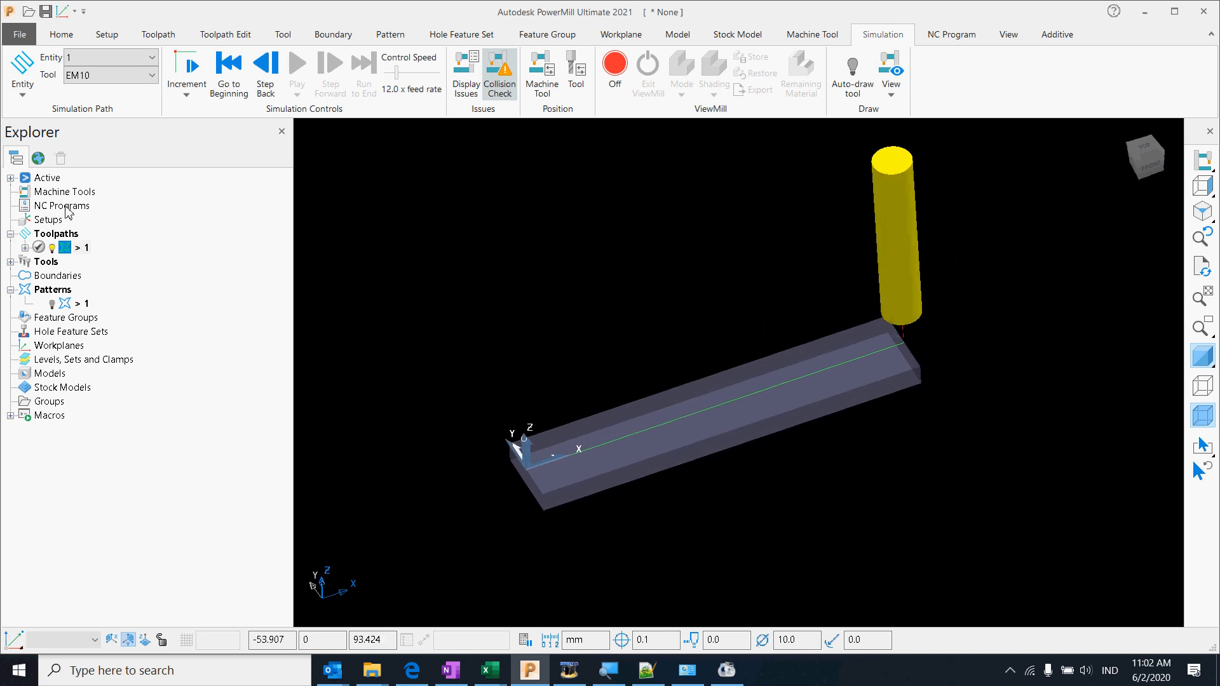
# Step: Create an individual NC program from toolpath 1 and save the project to the Desktop as "create postprocessor"
pyautogui.rightClick(66, 250)
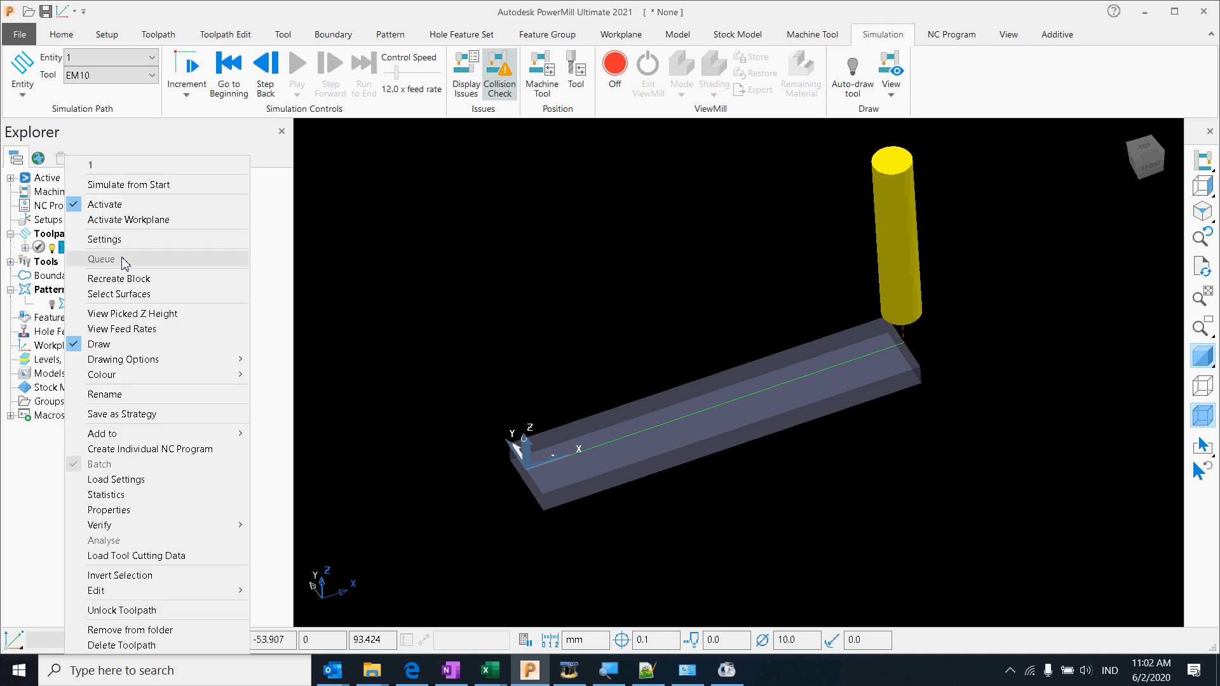
pyautogui.click(195, 449)
pyautogui.click(10, 206)
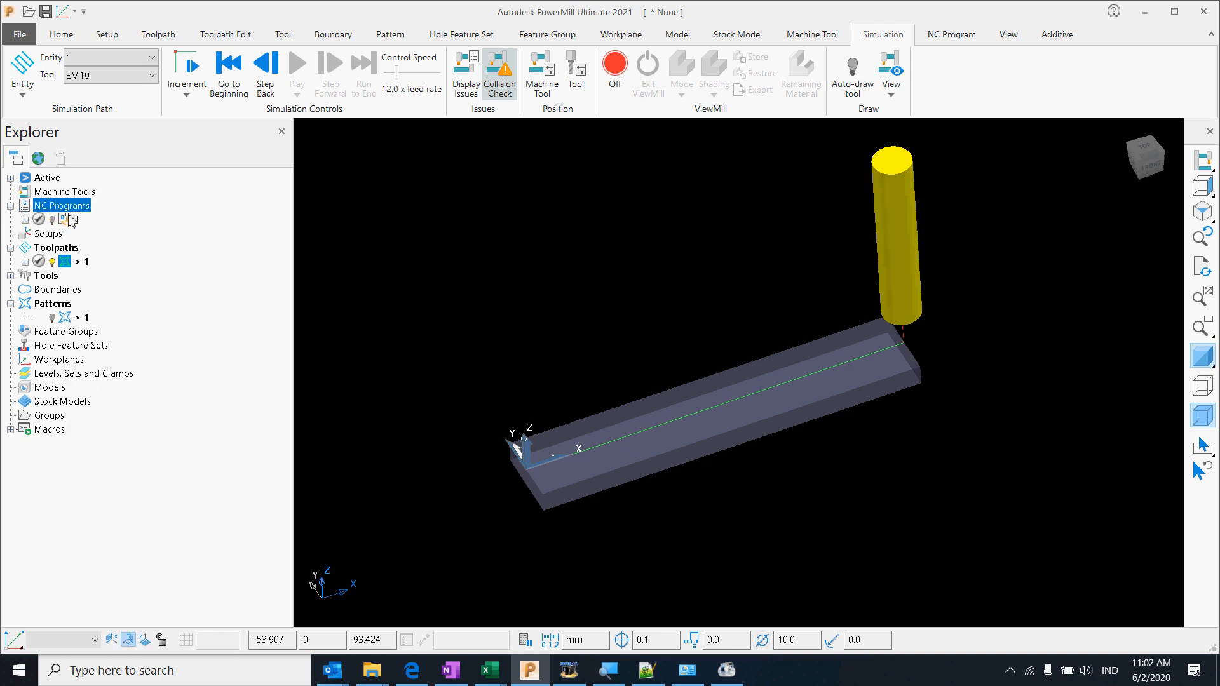
pyautogui.click(46, 12)
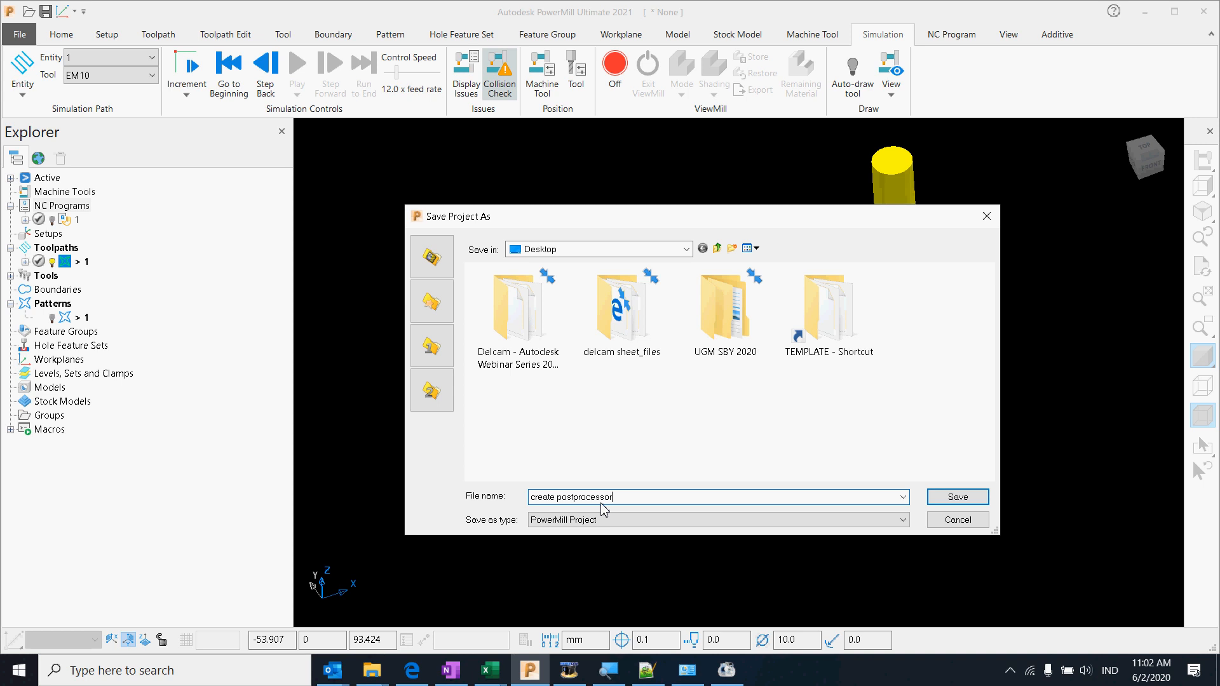
pyautogui.press('Return')
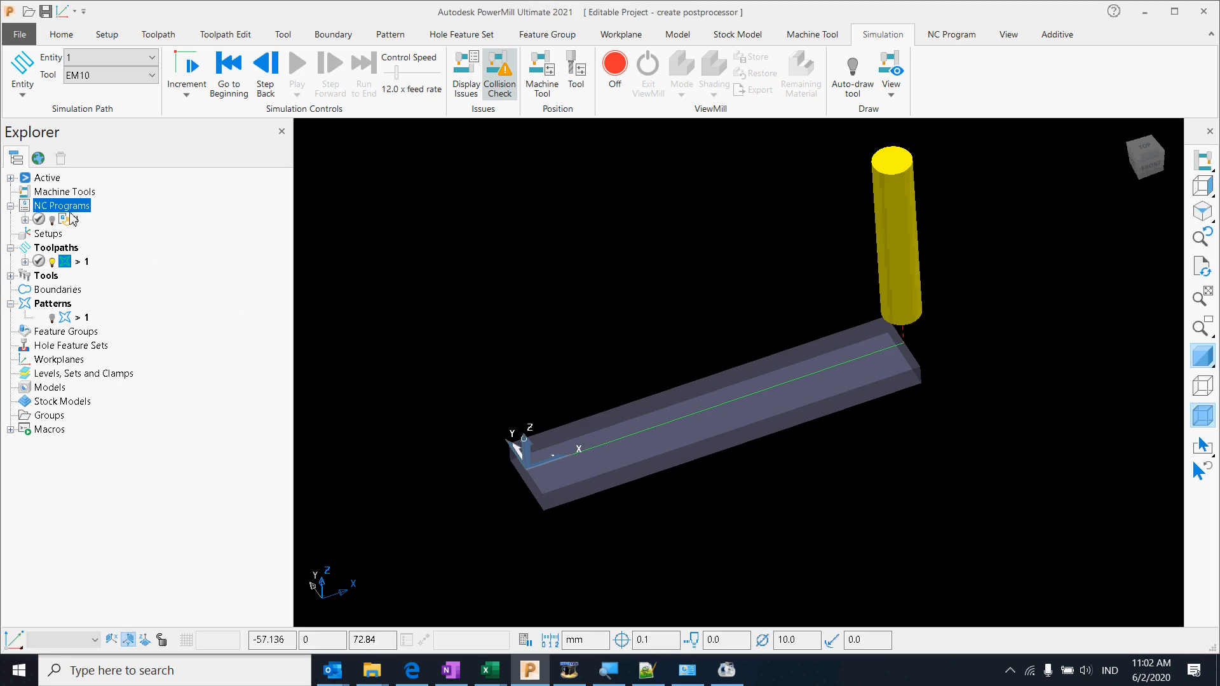
# Step: Open the new NC program's settings and rename it "sample nc"
pyautogui.rightClick(71, 219)
pyautogui.rightClick(64, 228)
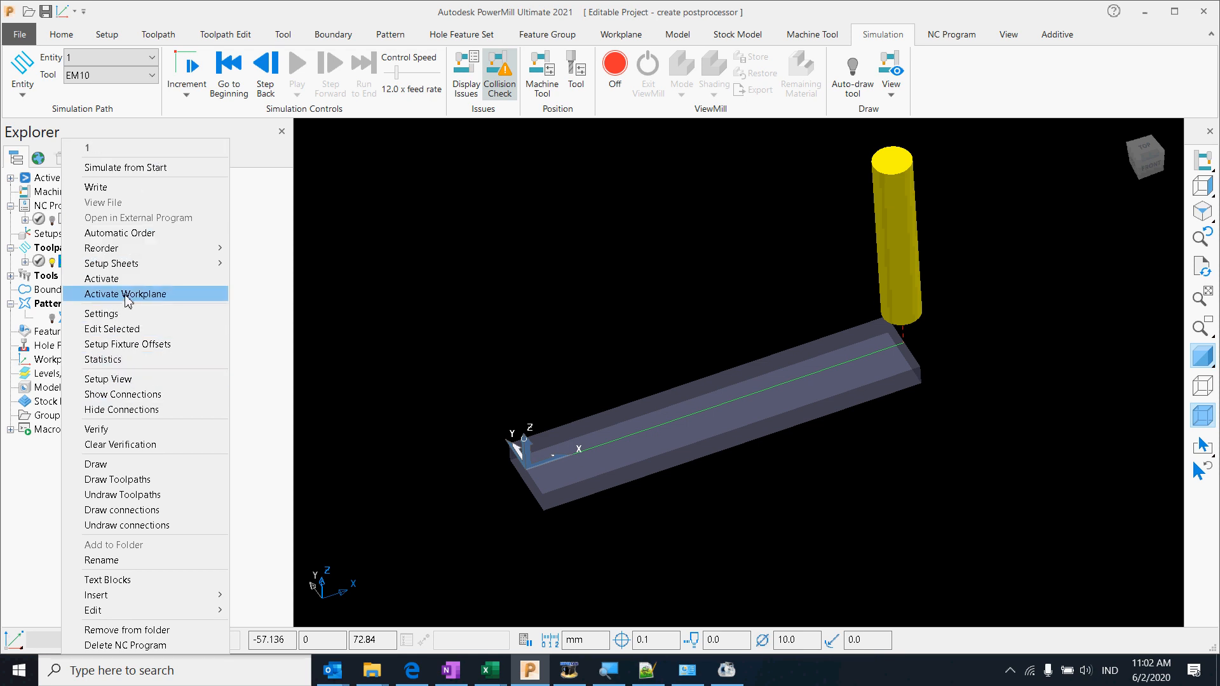
pyautogui.click(127, 311)
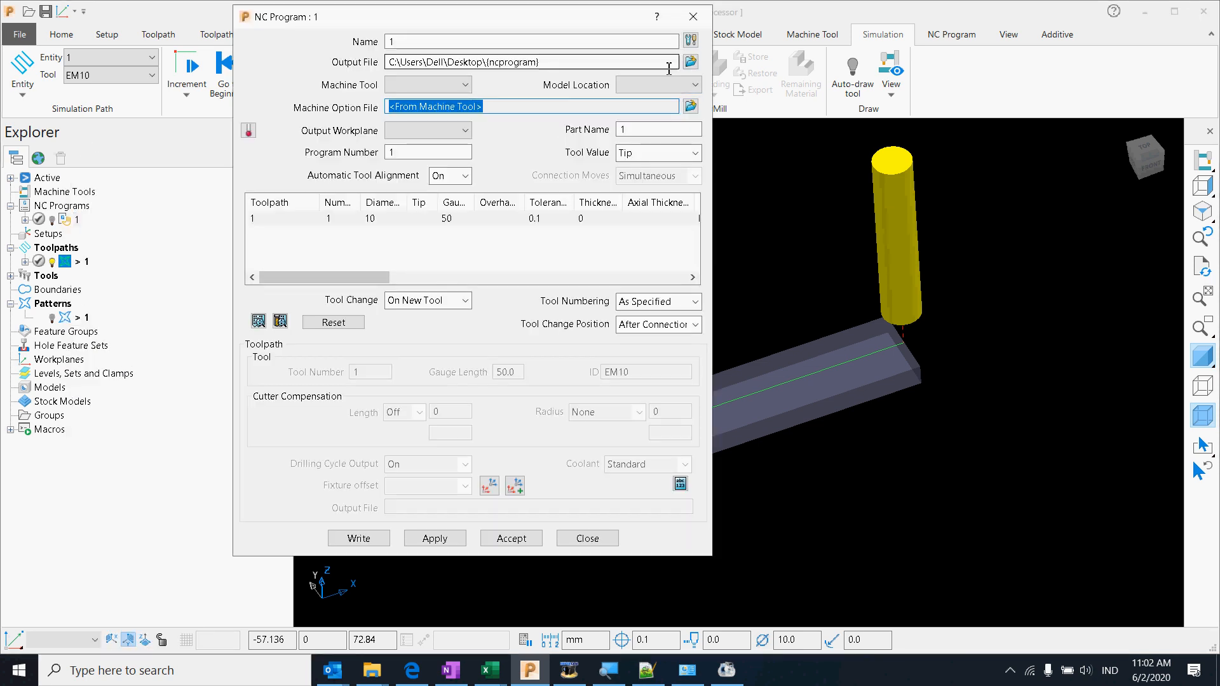
pyautogui.click(634, 42)
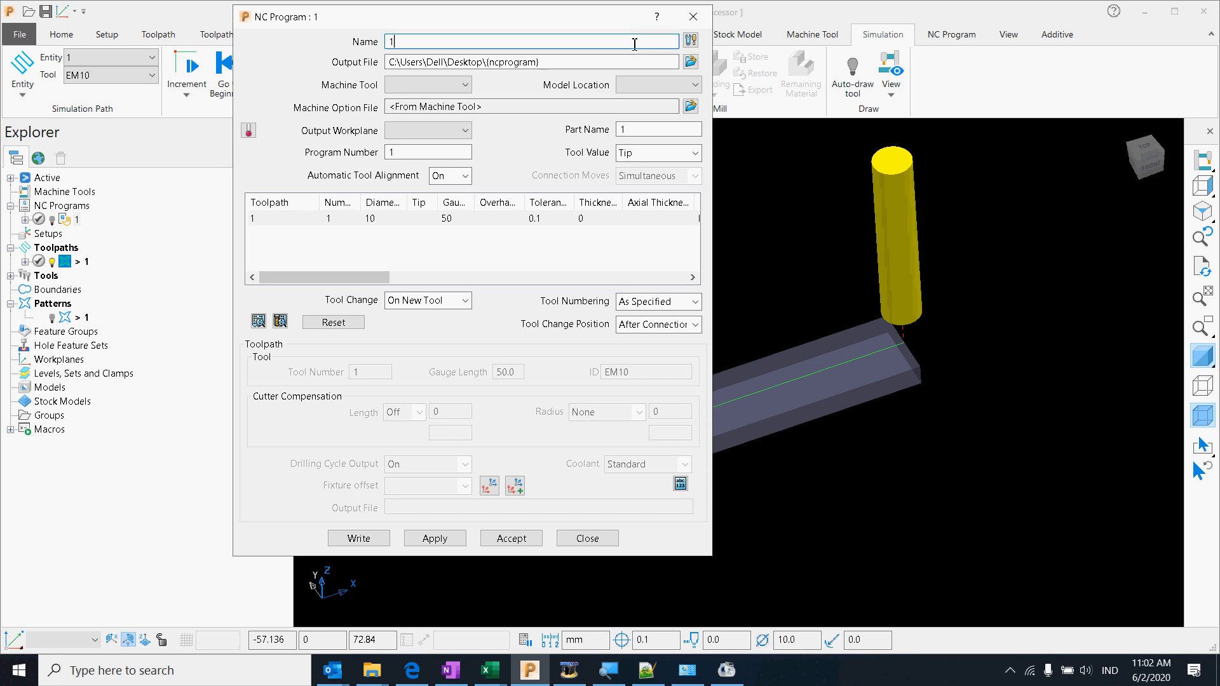
pyautogui.write('sample nc')
# Step: Set the NC program's output file type to Cutter location and write the file
pyautogui.click(691, 41)
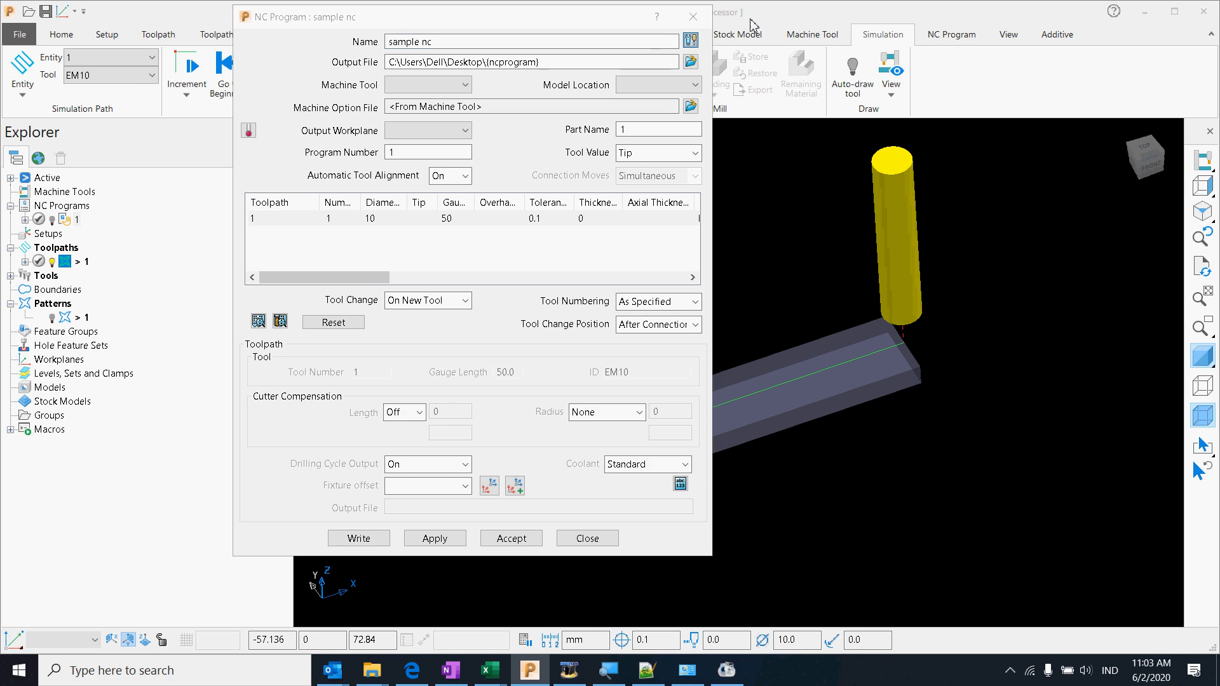
pyautogui.moveTo(736, 145); pyautogui.dragTo(765, 94)
pyautogui.click(970, 182)
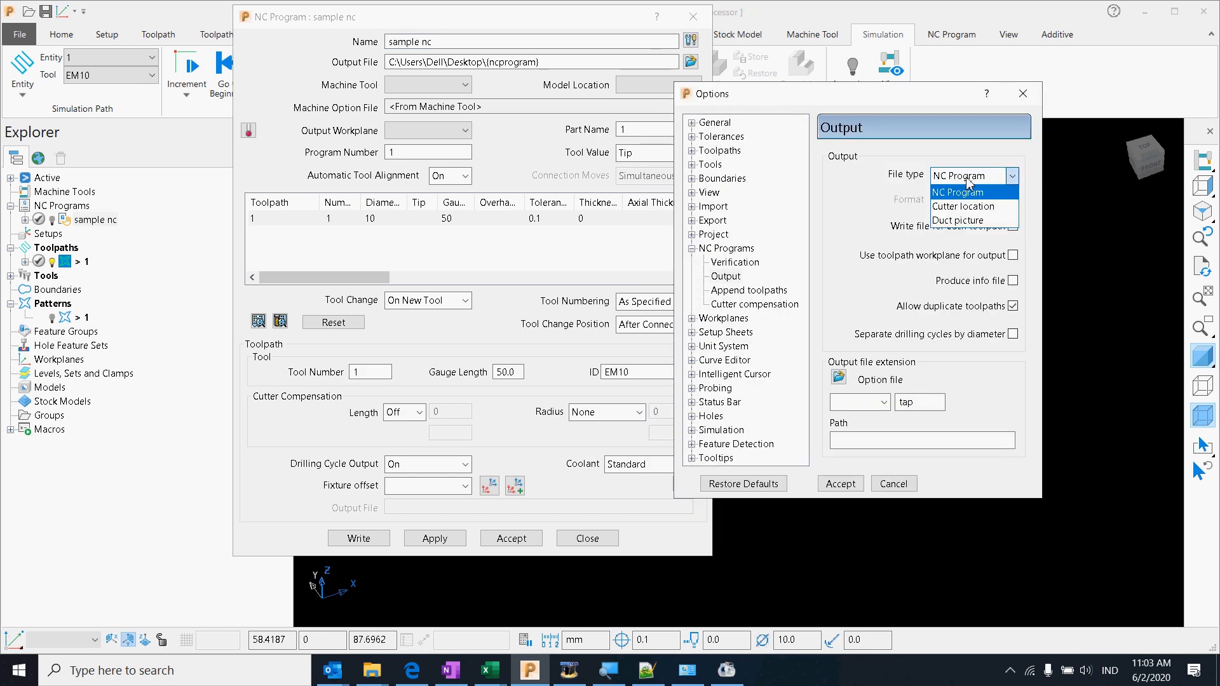
pyautogui.click(973, 207)
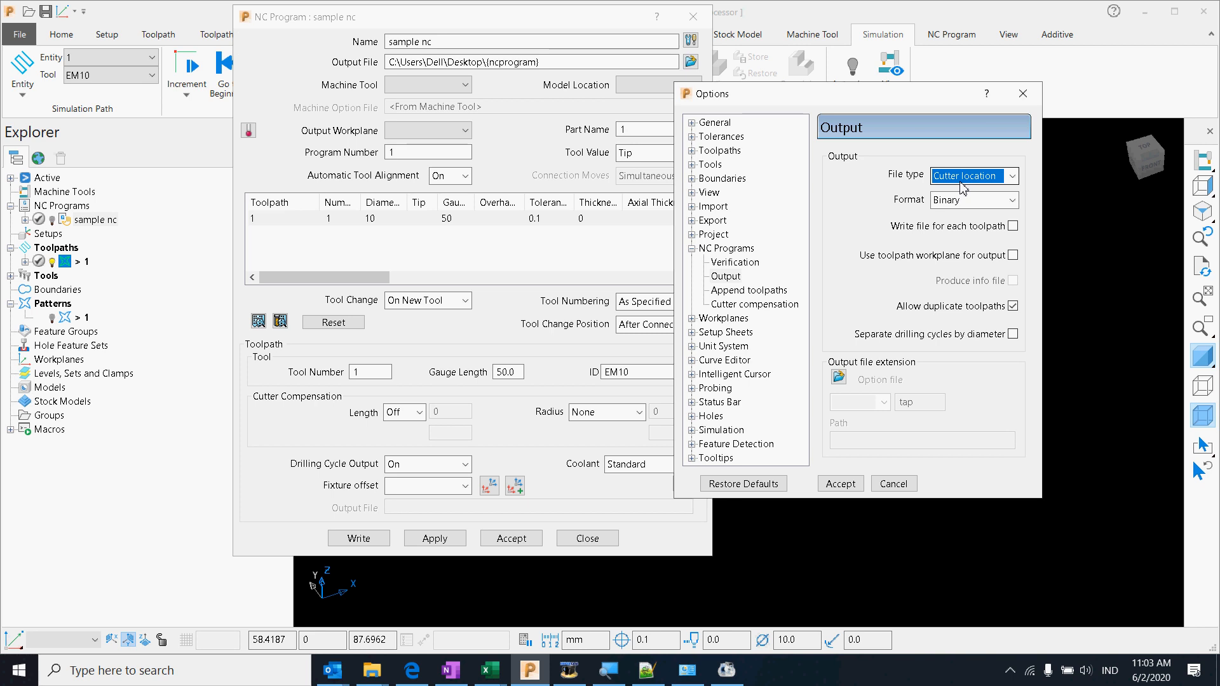
pyautogui.click(840, 484)
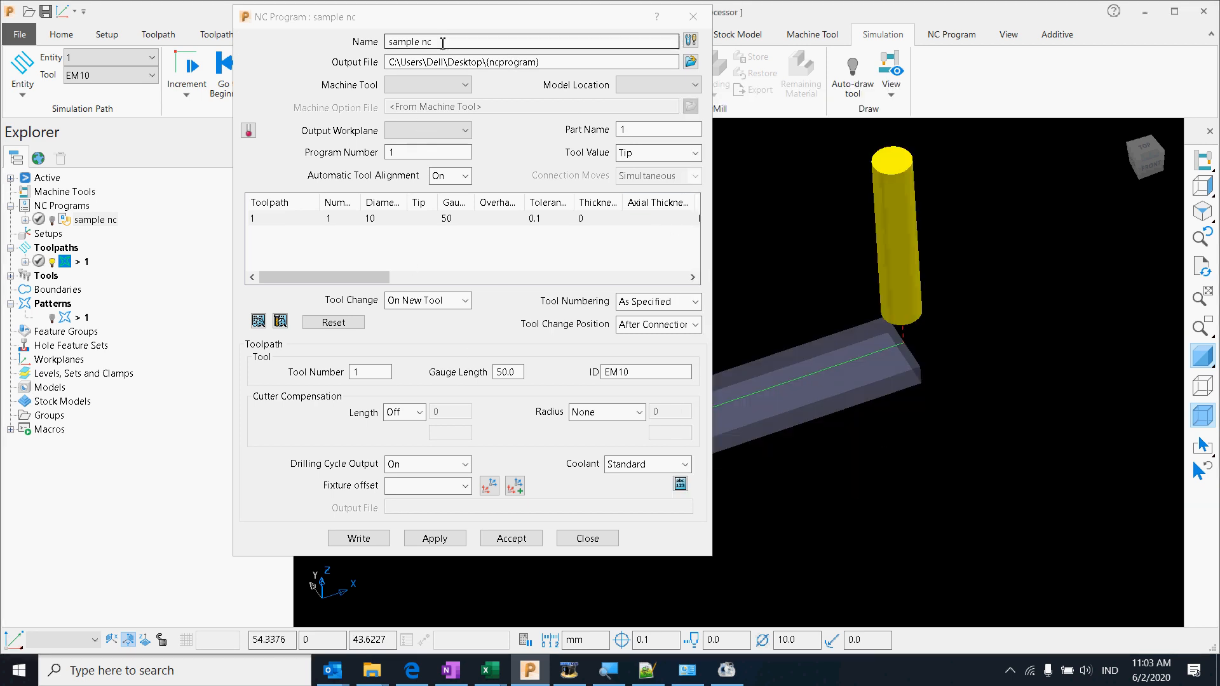
pyautogui.click(360, 539)
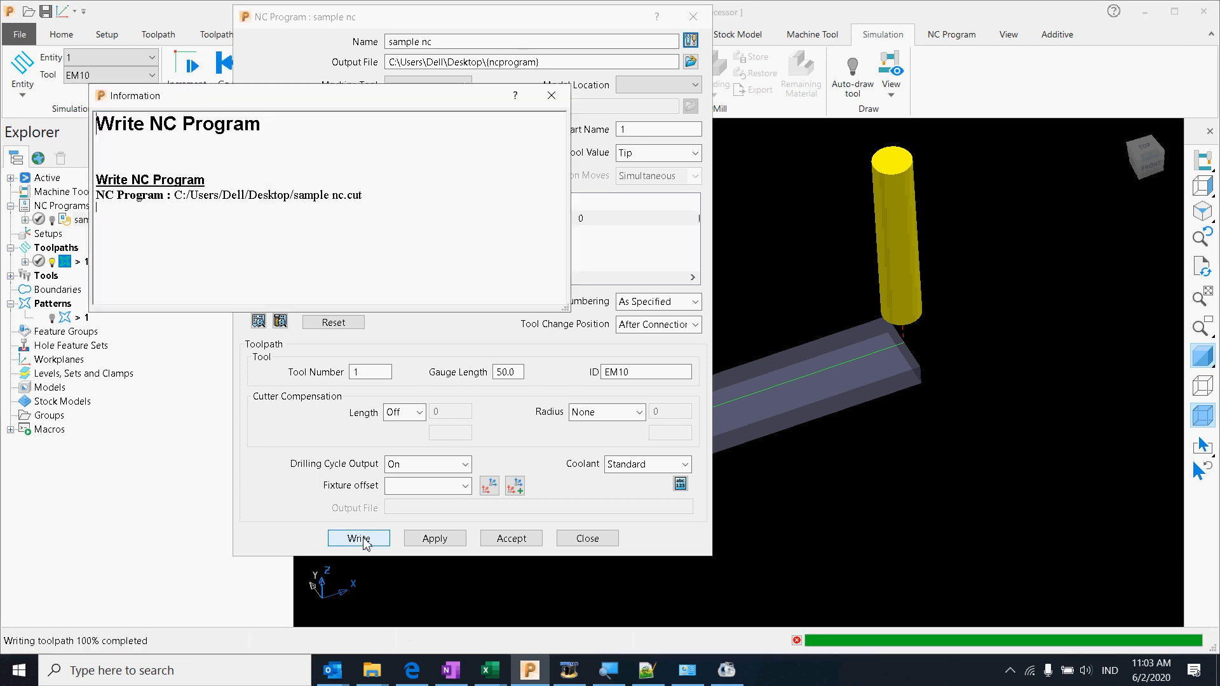
pyautogui.moveTo(361, 194); pyautogui.dragTo(301, 195)
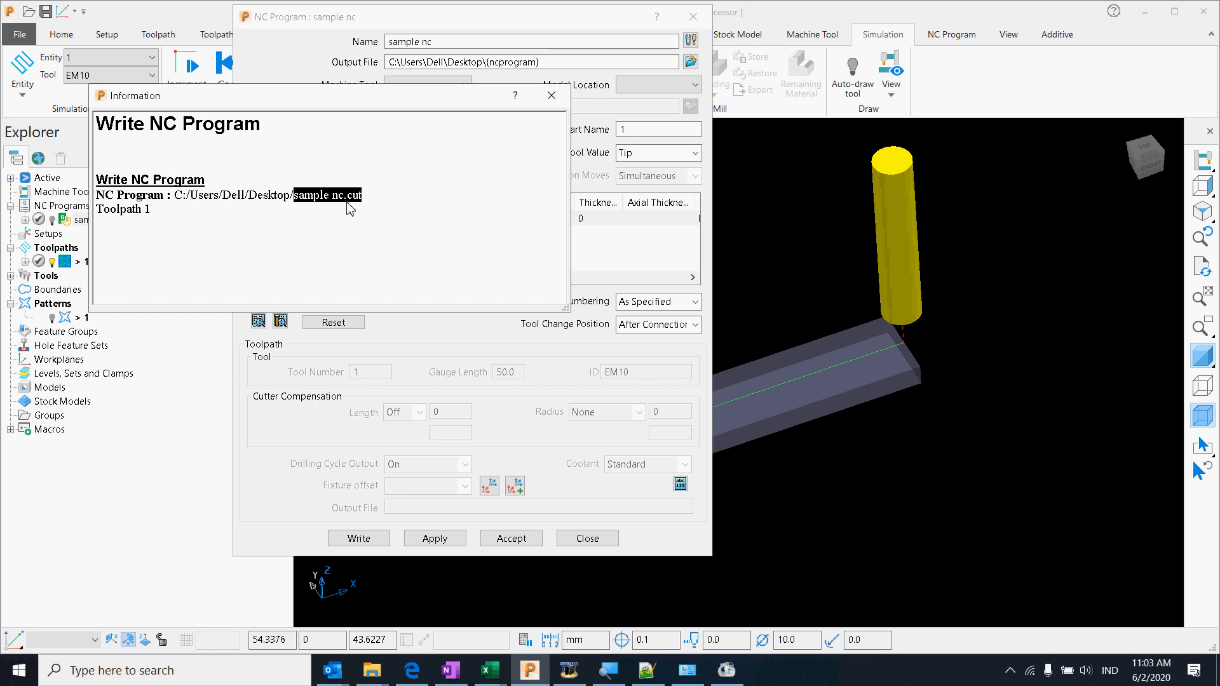
# Step: Switch to File Explorer and browse to C:\Users\Public\Documents\Autodesk\Manufacturing Post Processor Utility 2021\Generic
pyautogui.click(371, 671)
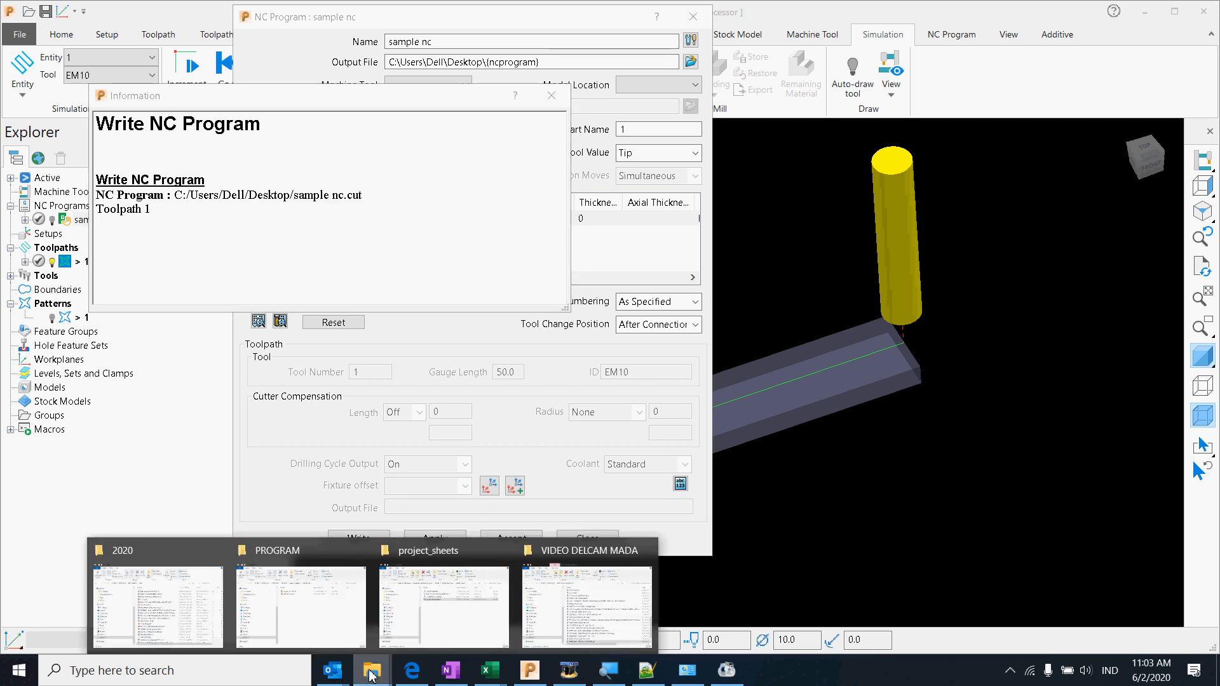
pyautogui.click(467, 637)
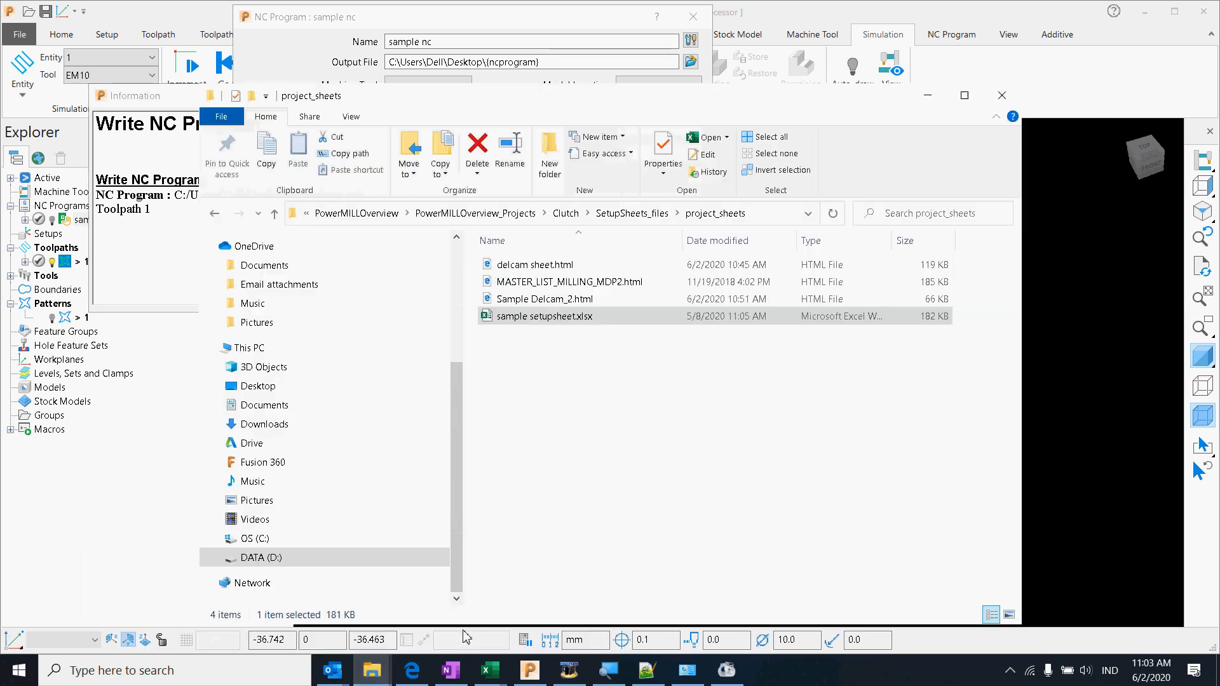
pyautogui.click(323, 559)
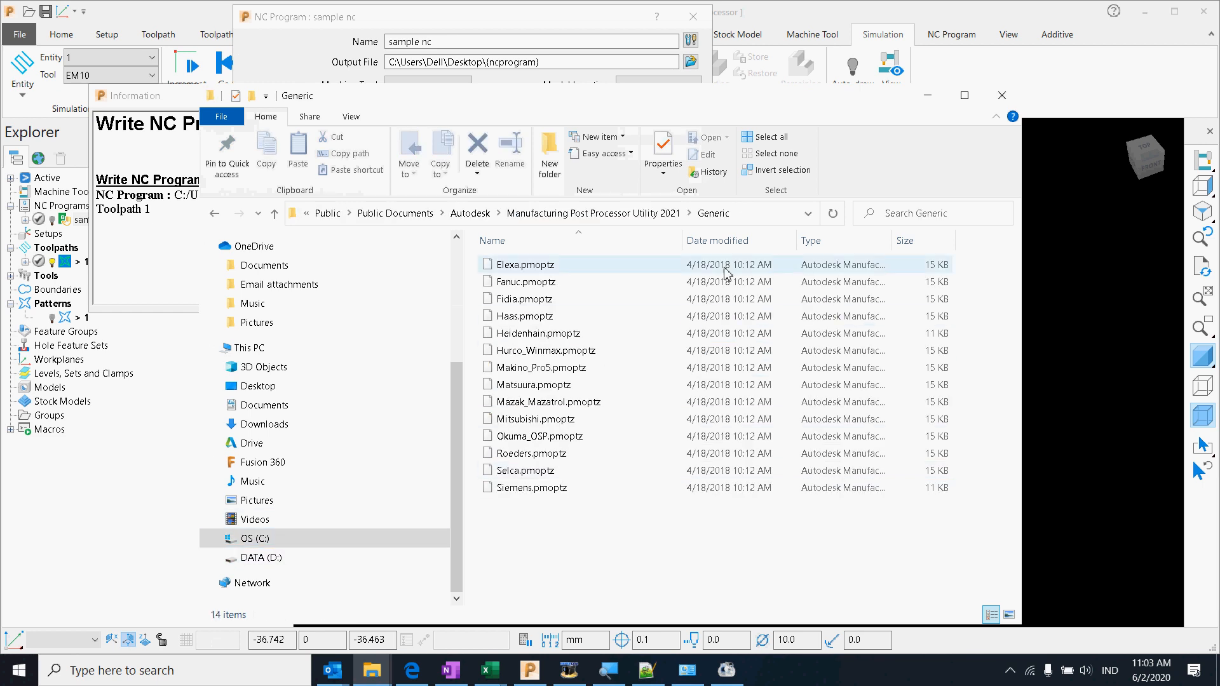
pyautogui.click(756, 219)
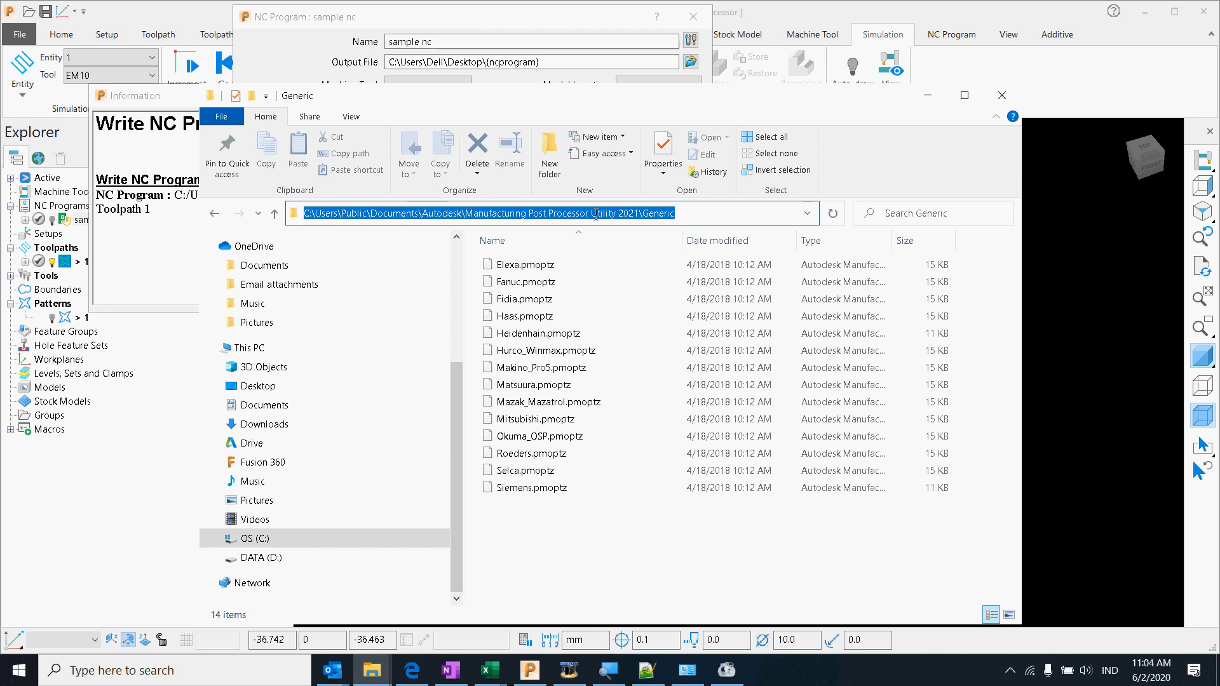
pyautogui.moveTo(677, 218); pyautogui.dragTo(624, 214)
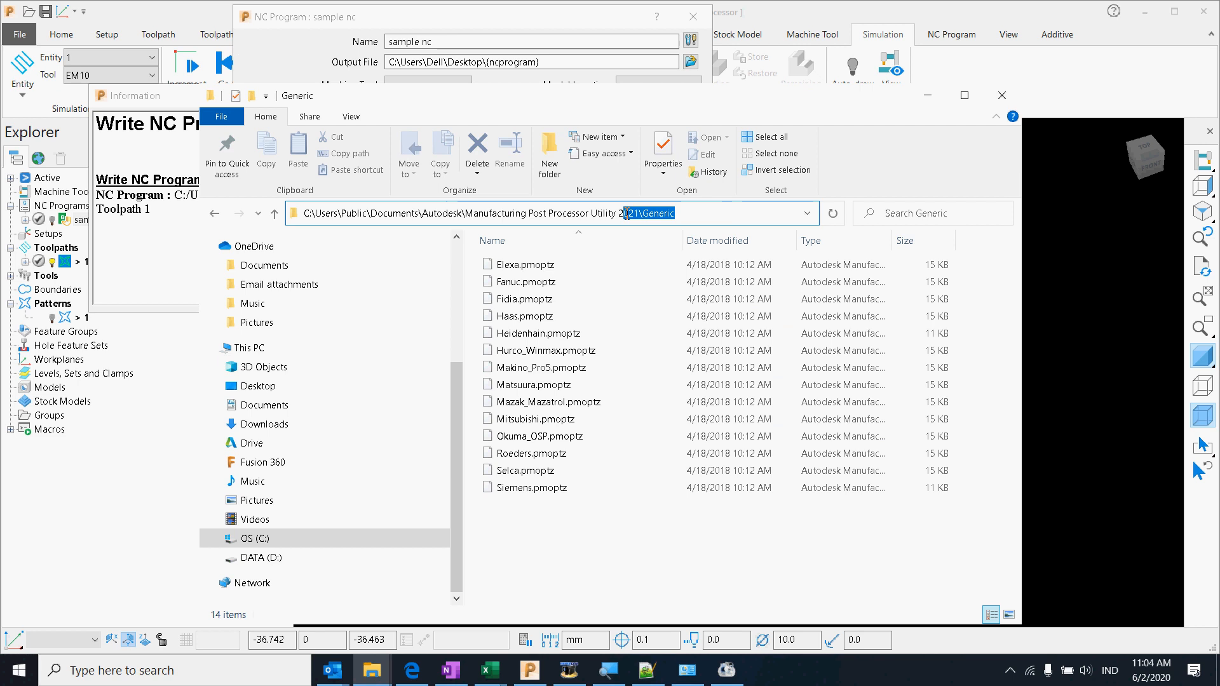
# Step: Copy the generic Fanuc.pmoptz option file to the Desktop
pyautogui.click(544, 284)
pyautogui.rightClick(545, 282)
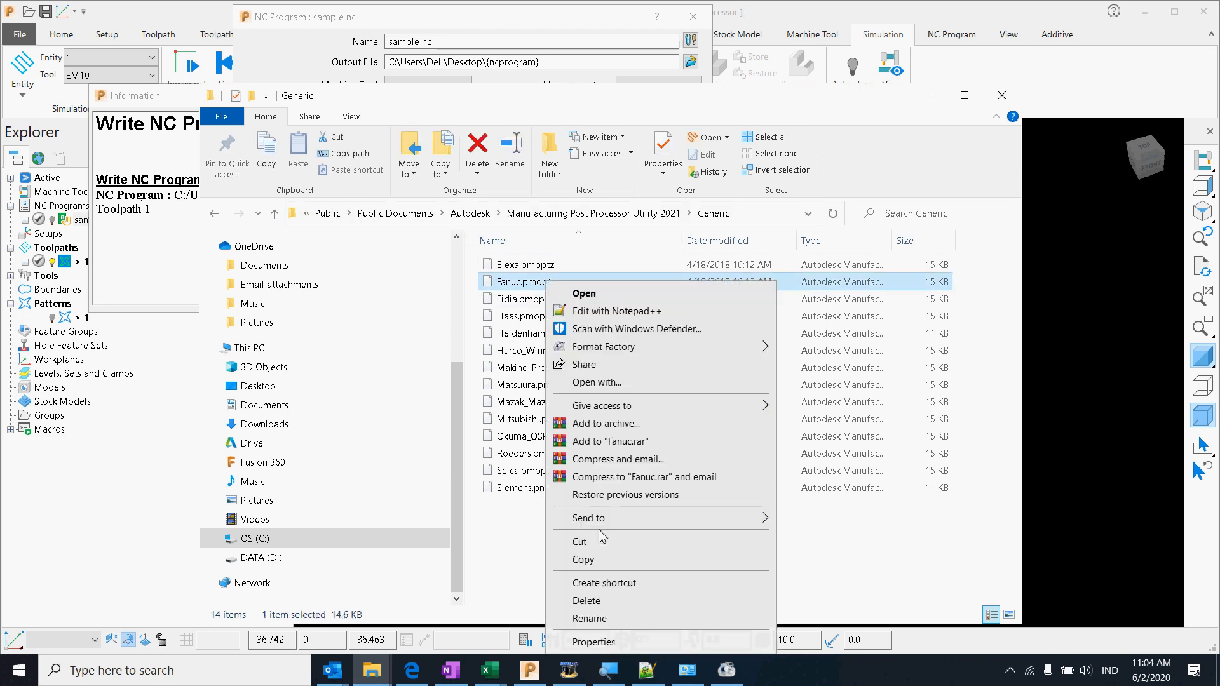
pyautogui.click(584, 560)
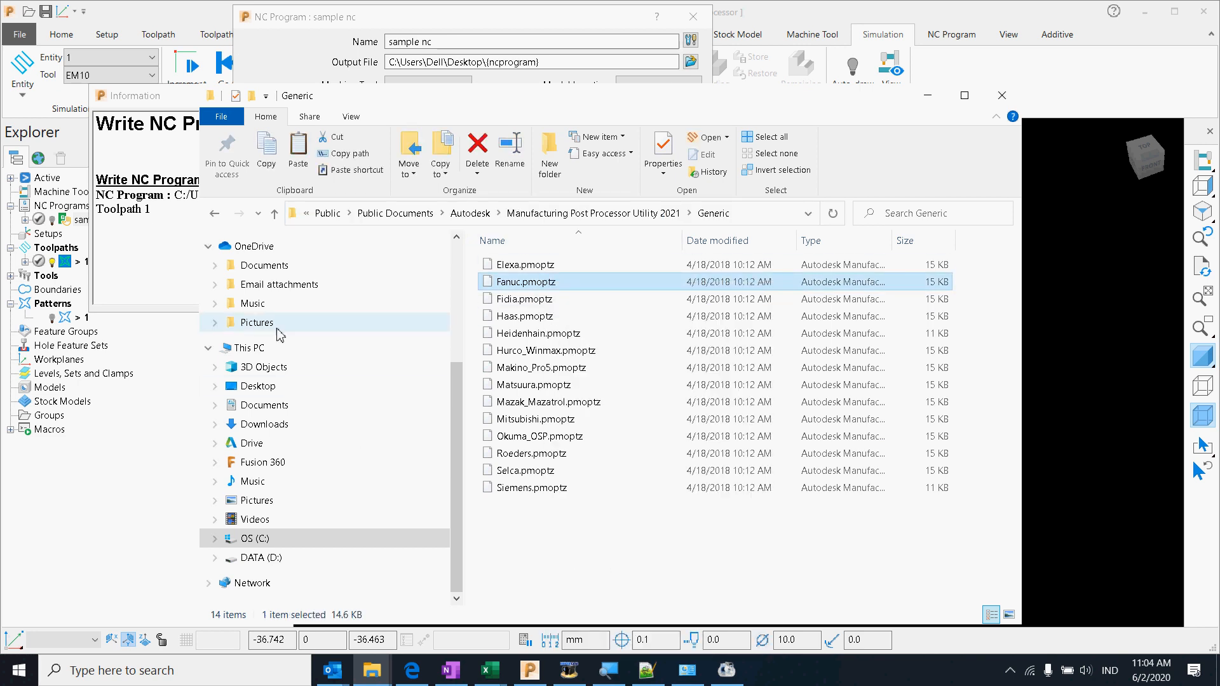
pyautogui.click(274, 386)
pyautogui.rightClick(473, 420)
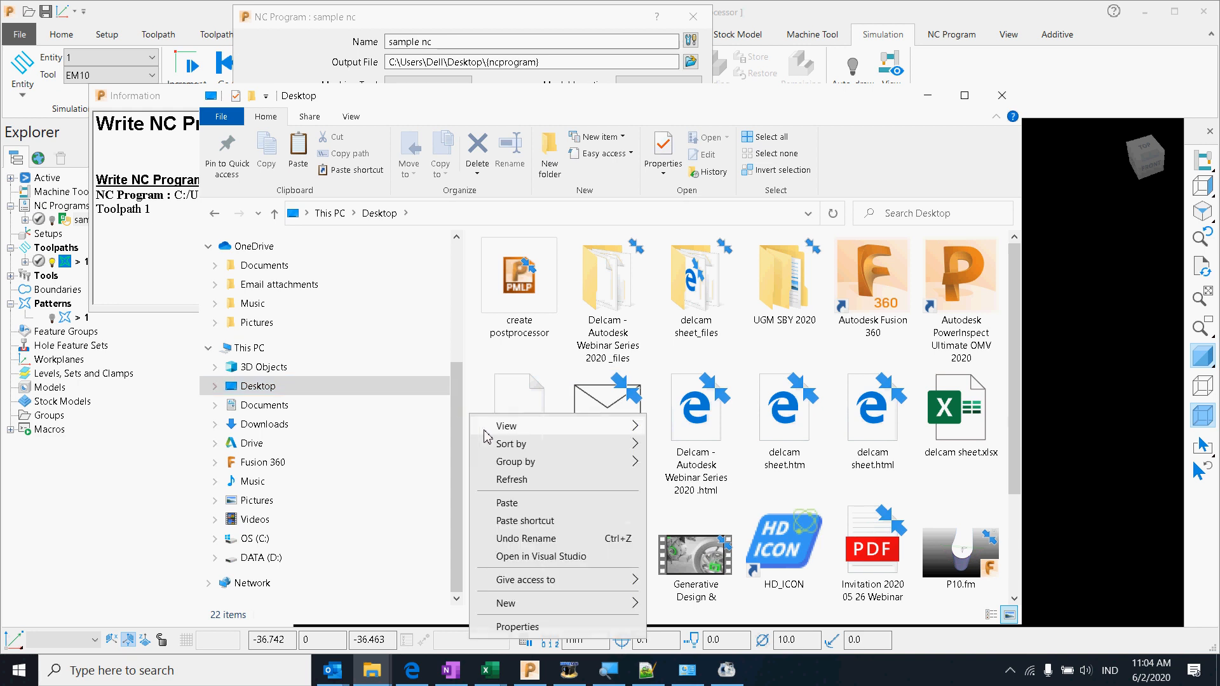
pyautogui.click(563, 501)
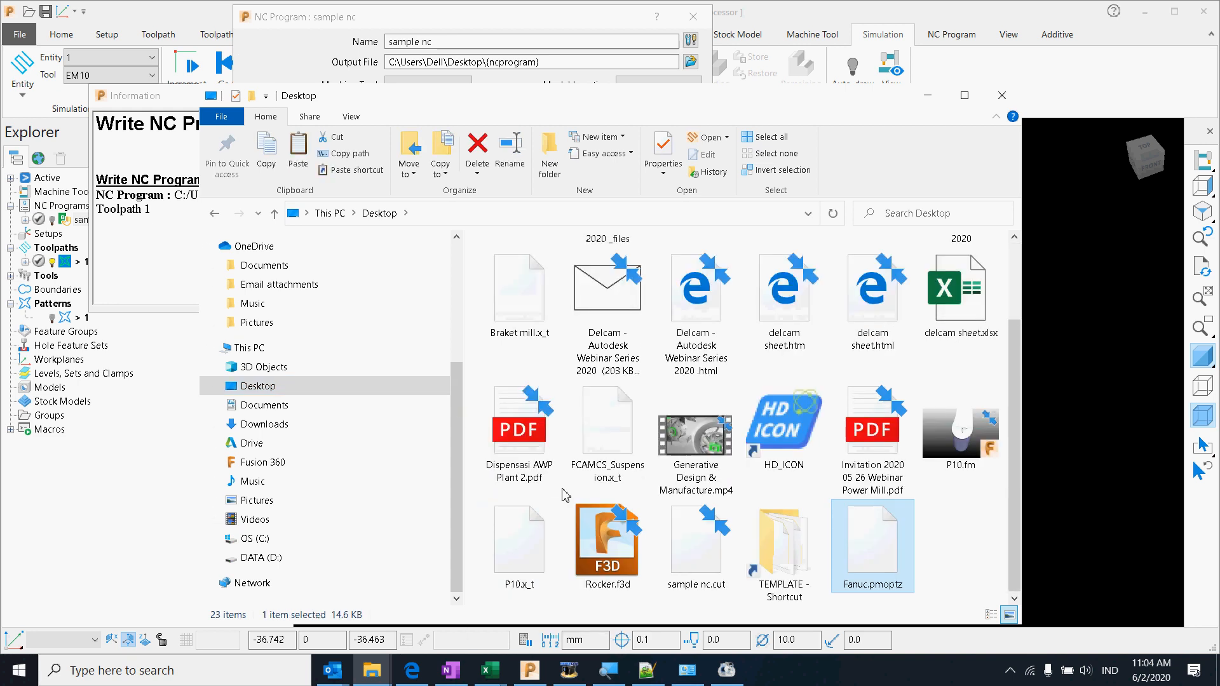
pyautogui.rightClick(869, 565)
pyautogui.click(939, 217)
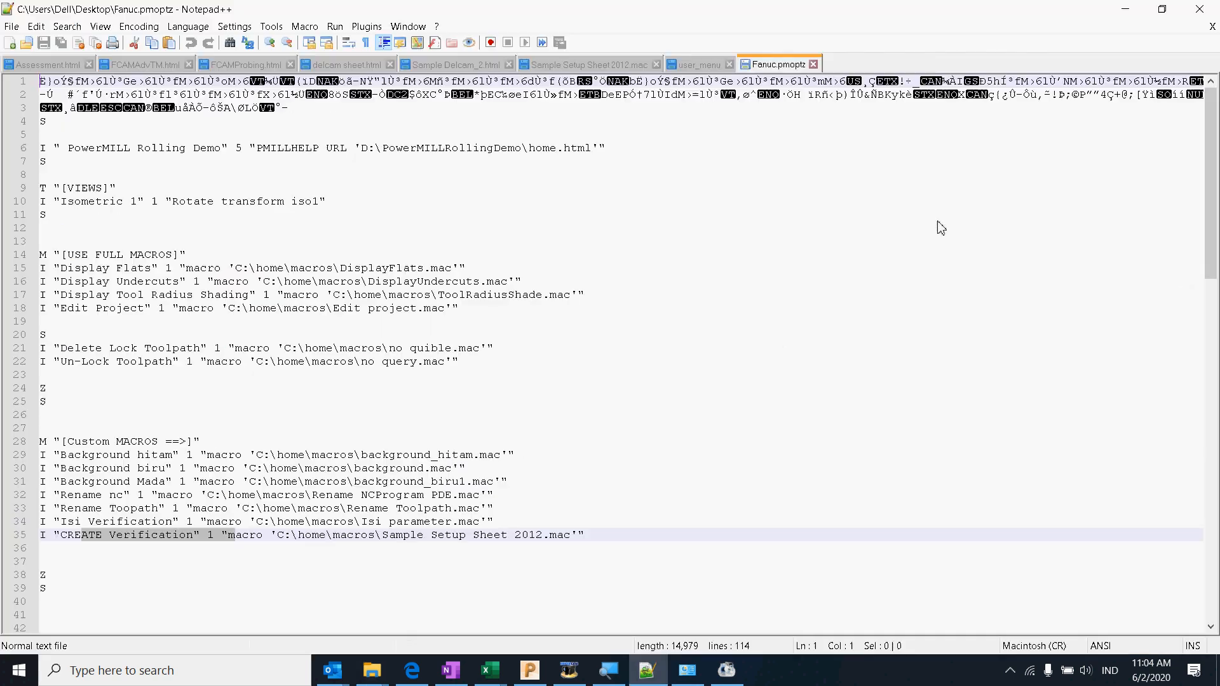
pyautogui.click(814, 64)
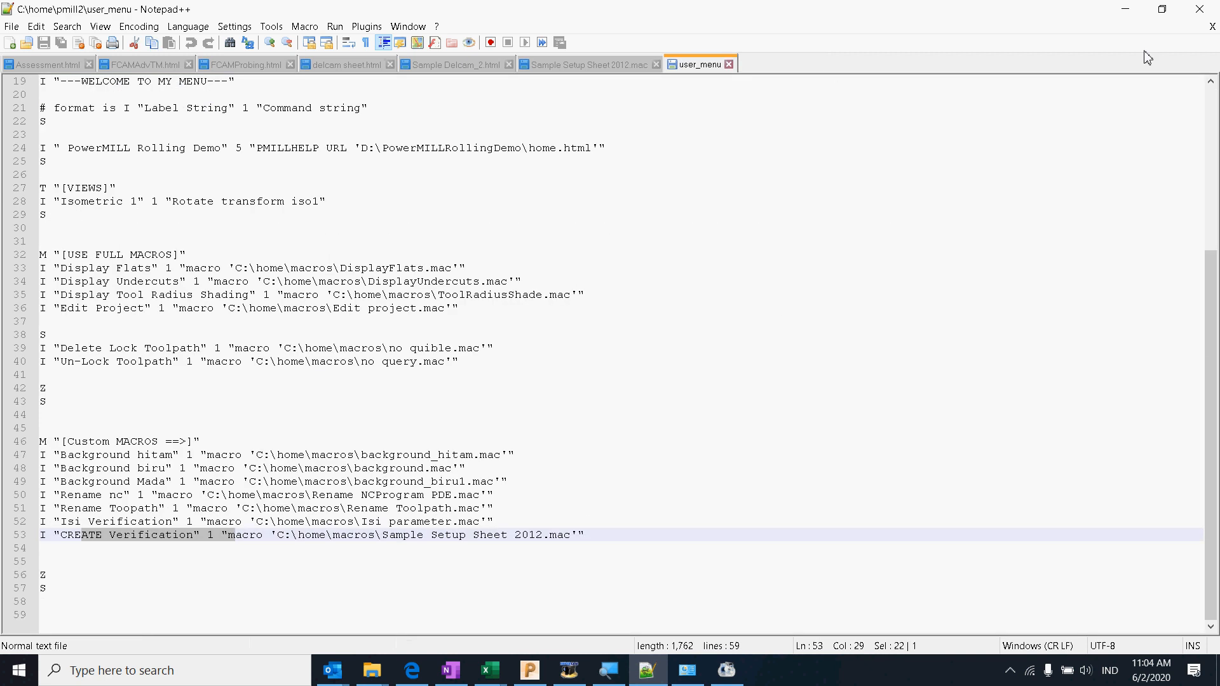
pyautogui.click(1125, 9)
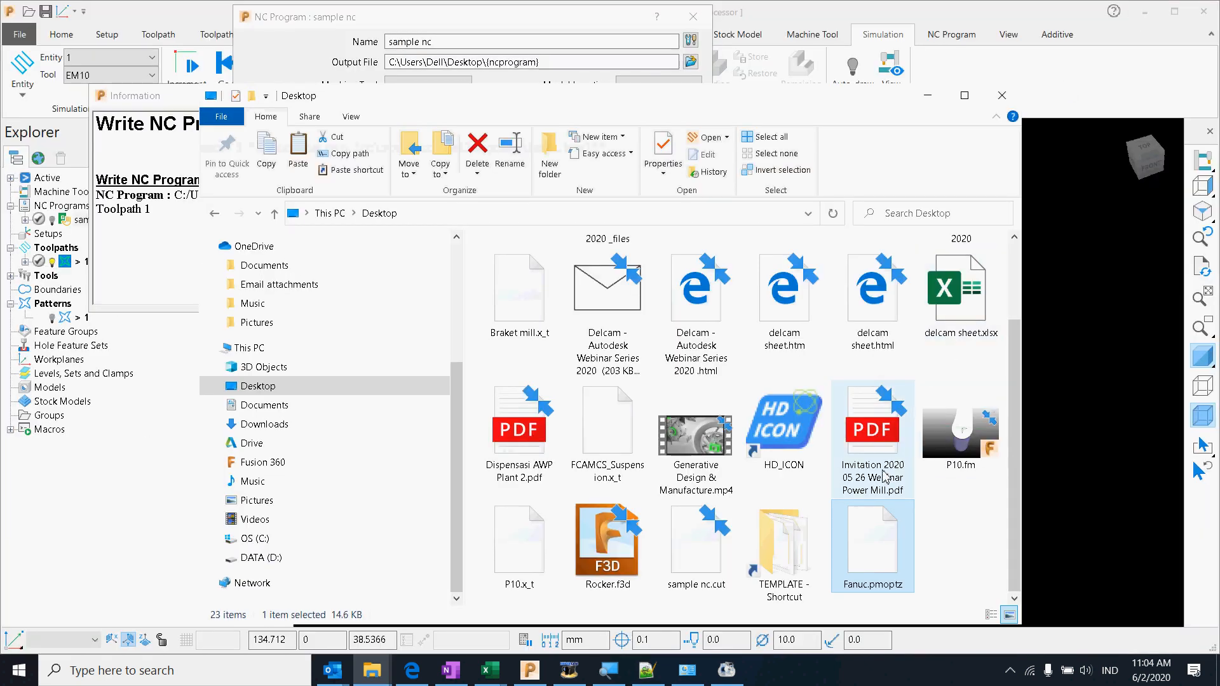
# Step: Open the Desktop copy of Fanuc.pmoptz with Autodesk Manufacturing Post Processor Utility 2020
pyautogui.rightClick(876, 554)
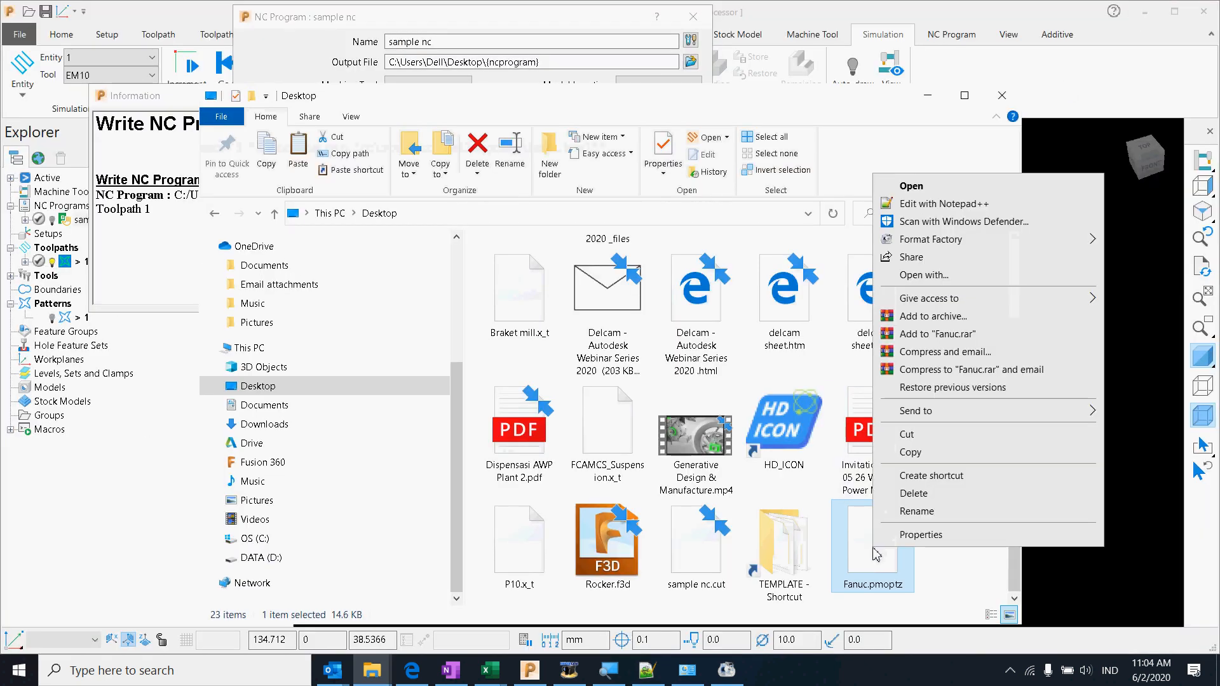
pyautogui.click(1016, 277)
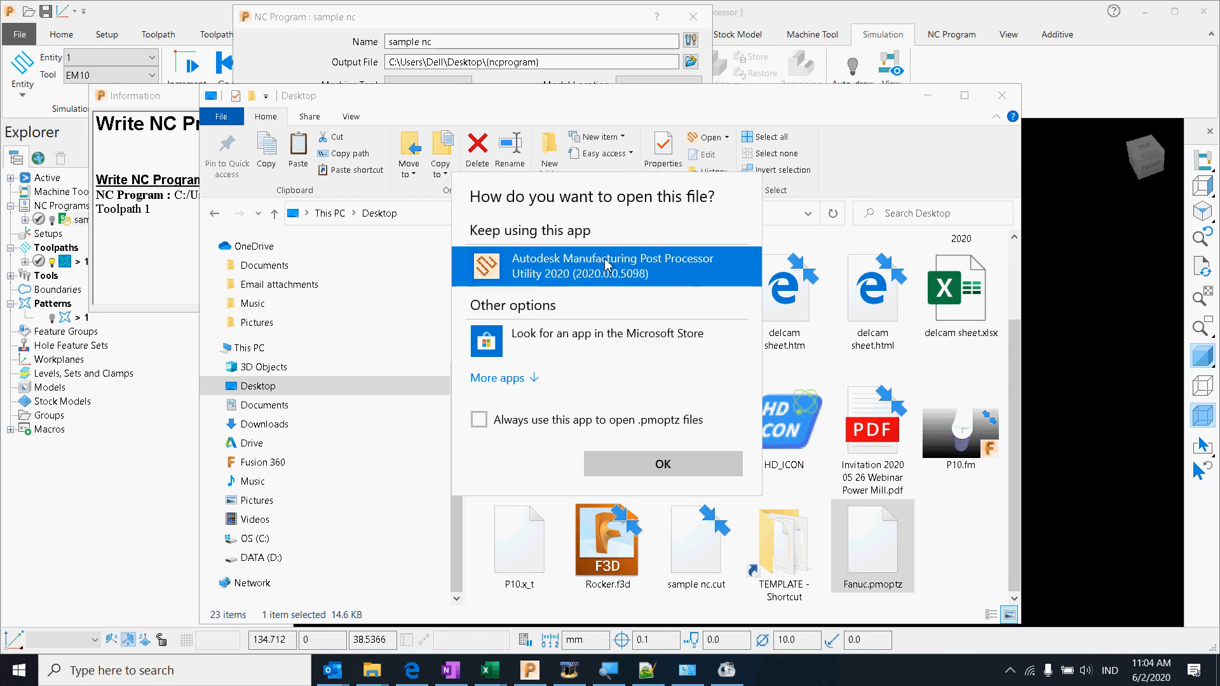
pyautogui.click(667, 462)
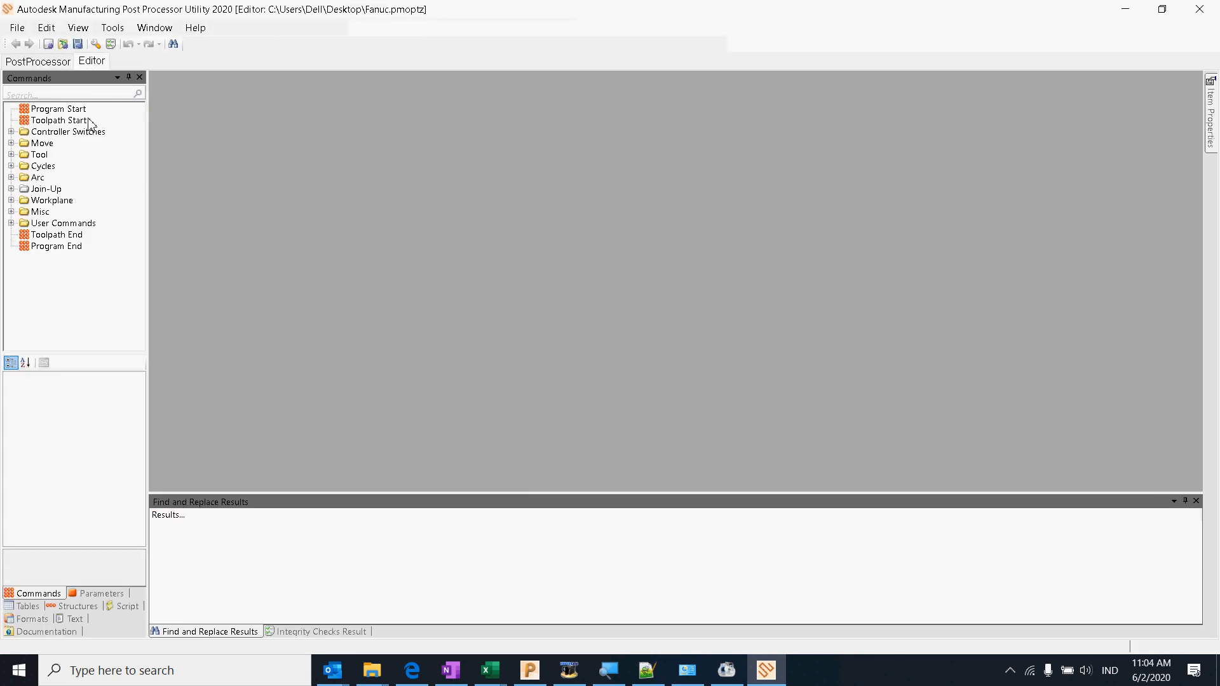
# Step: Add the cutter location file sample nc.cut from the Desktop to the session's CLDATA Files
pyautogui.click(38, 61)
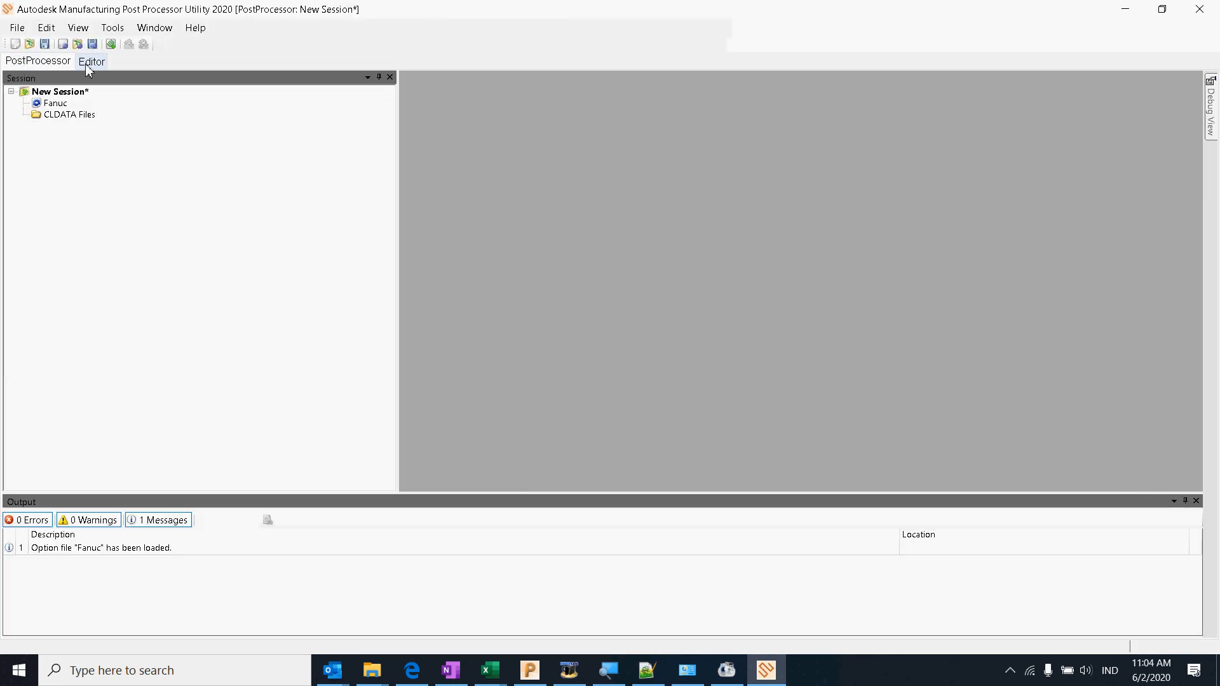
pyautogui.click(85, 64)
pyautogui.click(55, 62)
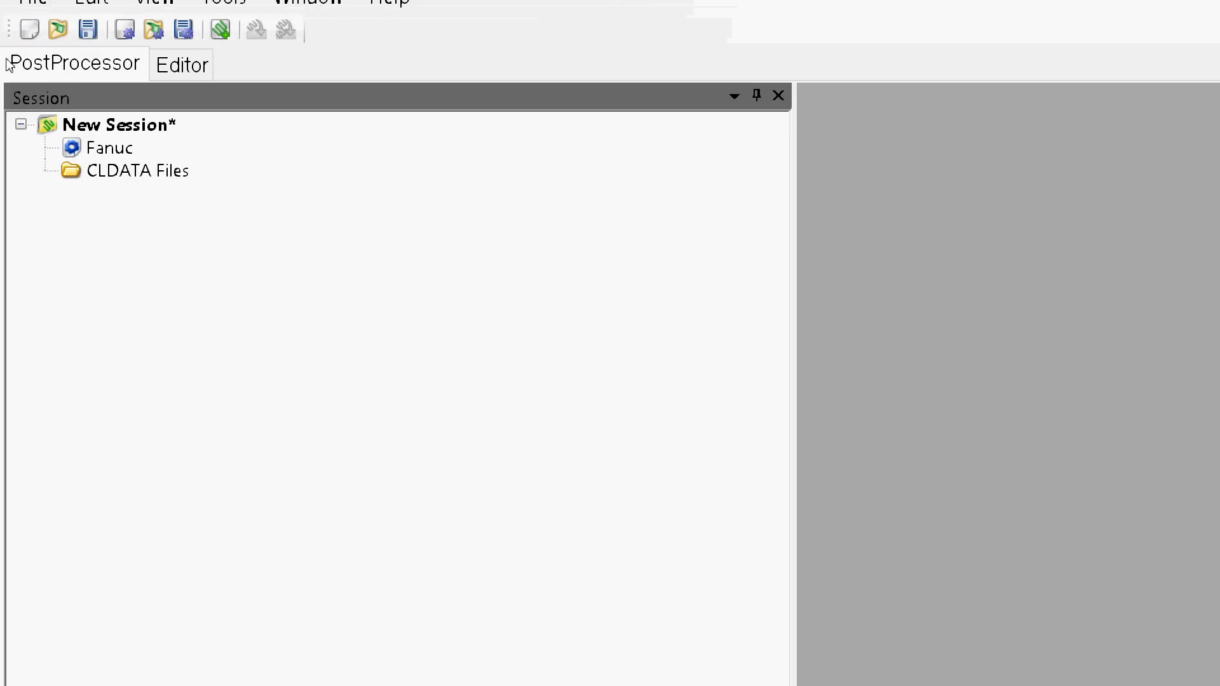
pyautogui.click(59, 107)
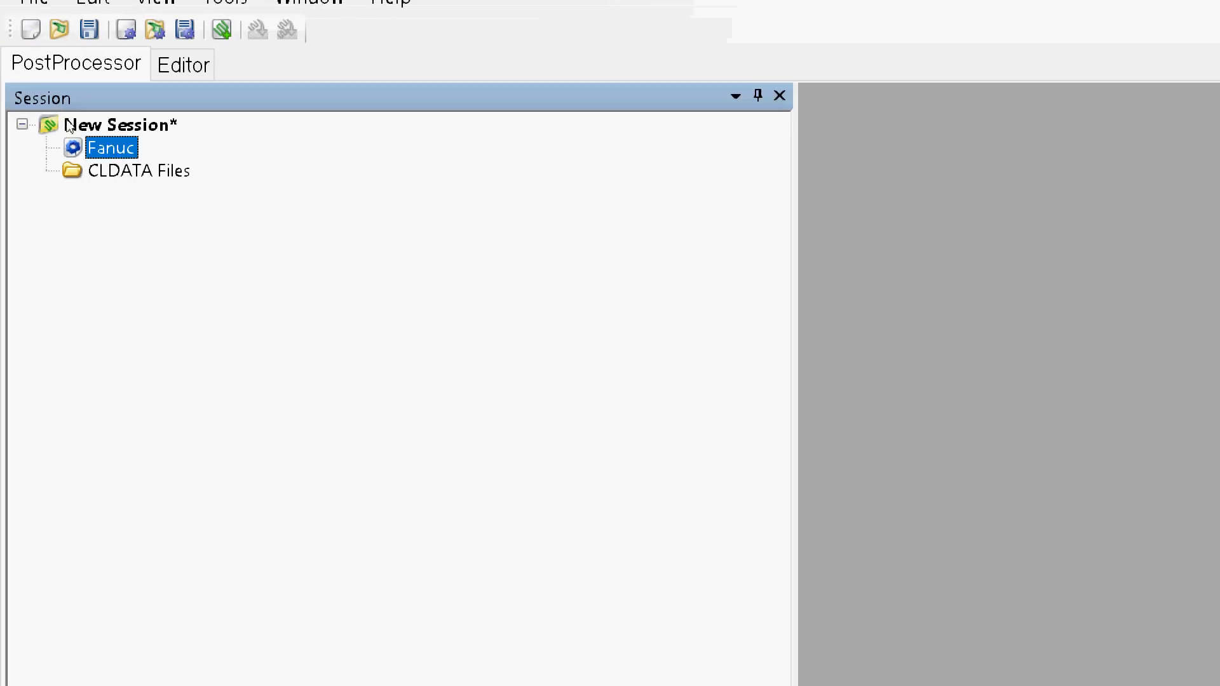
pyautogui.press('Down')
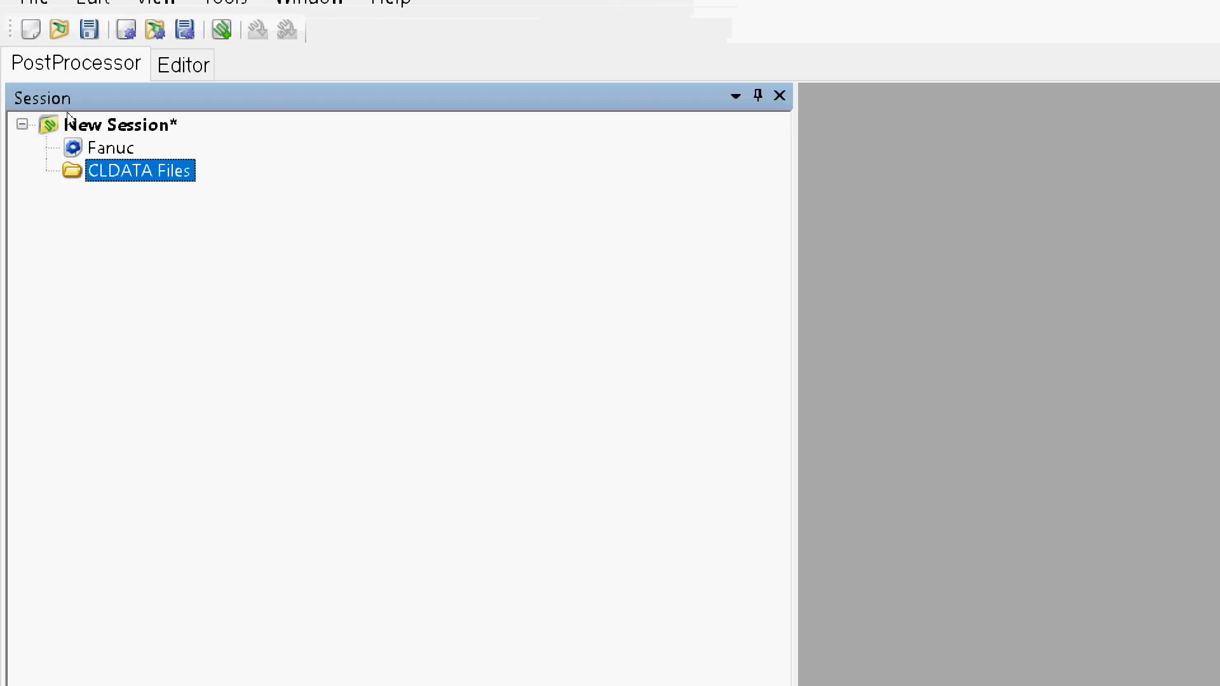
pyautogui.hotkey('shift', 'F10')
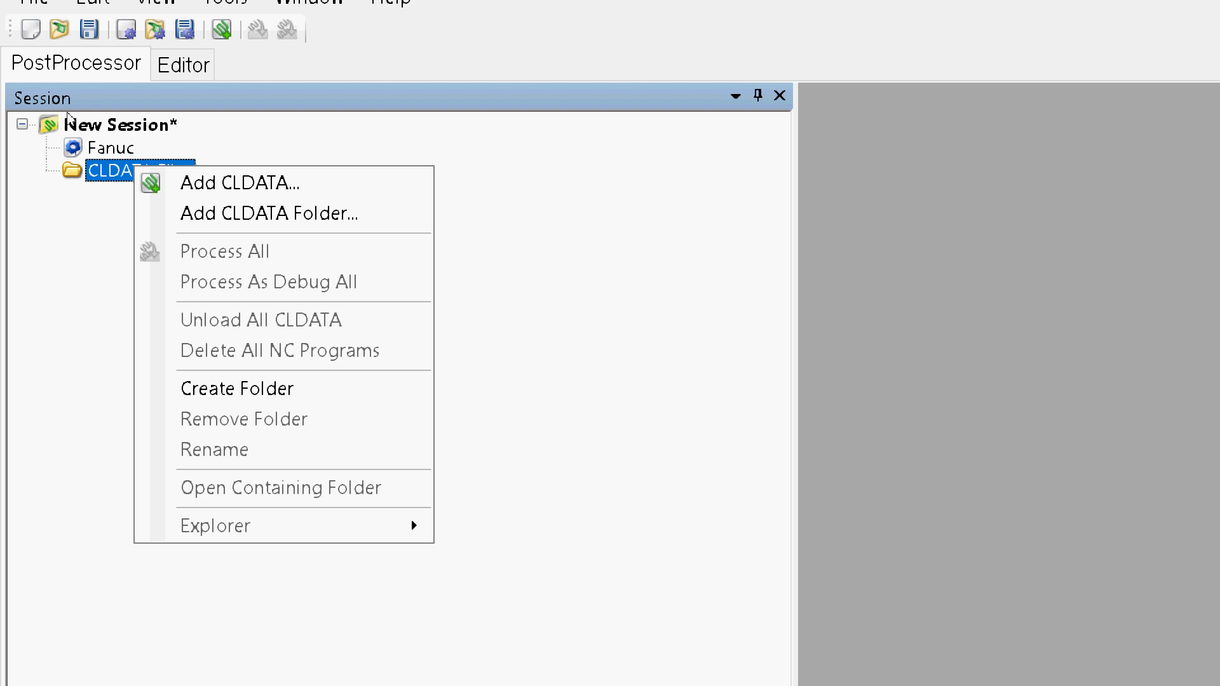
pyautogui.press('Down')
pyautogui.press('Return')
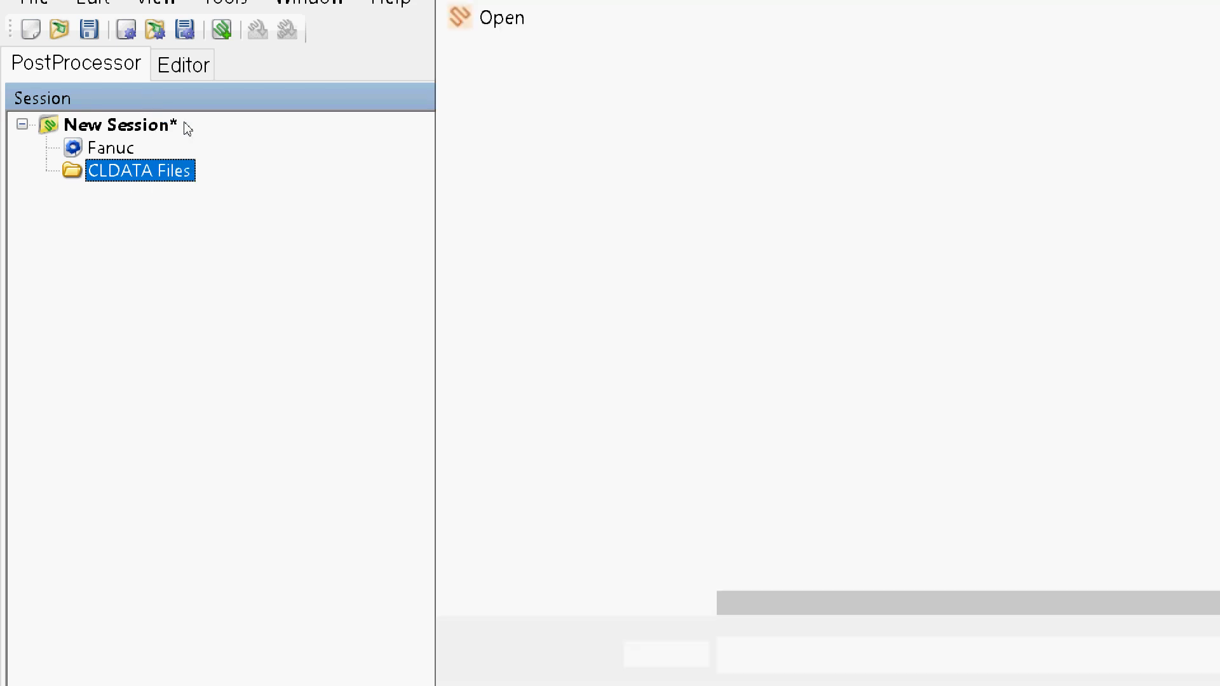
pyautogui.click(552, 264)
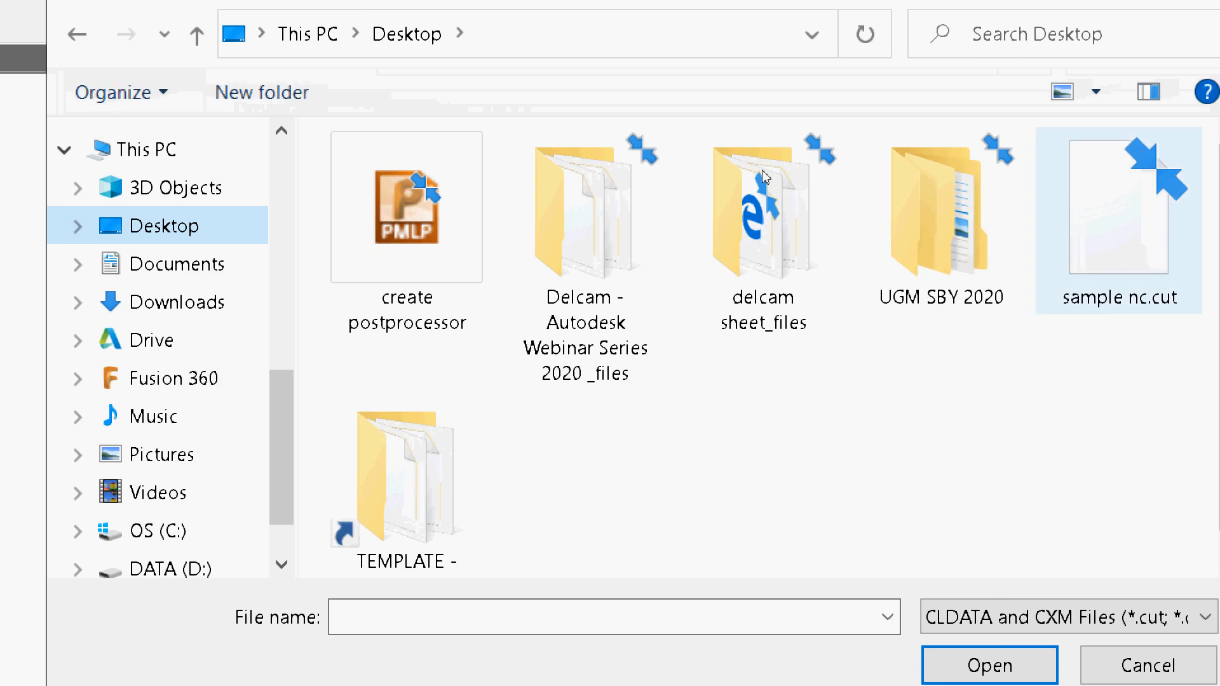
pyautogui.click(1128, 216)
pyautogui.click(1205, 681)
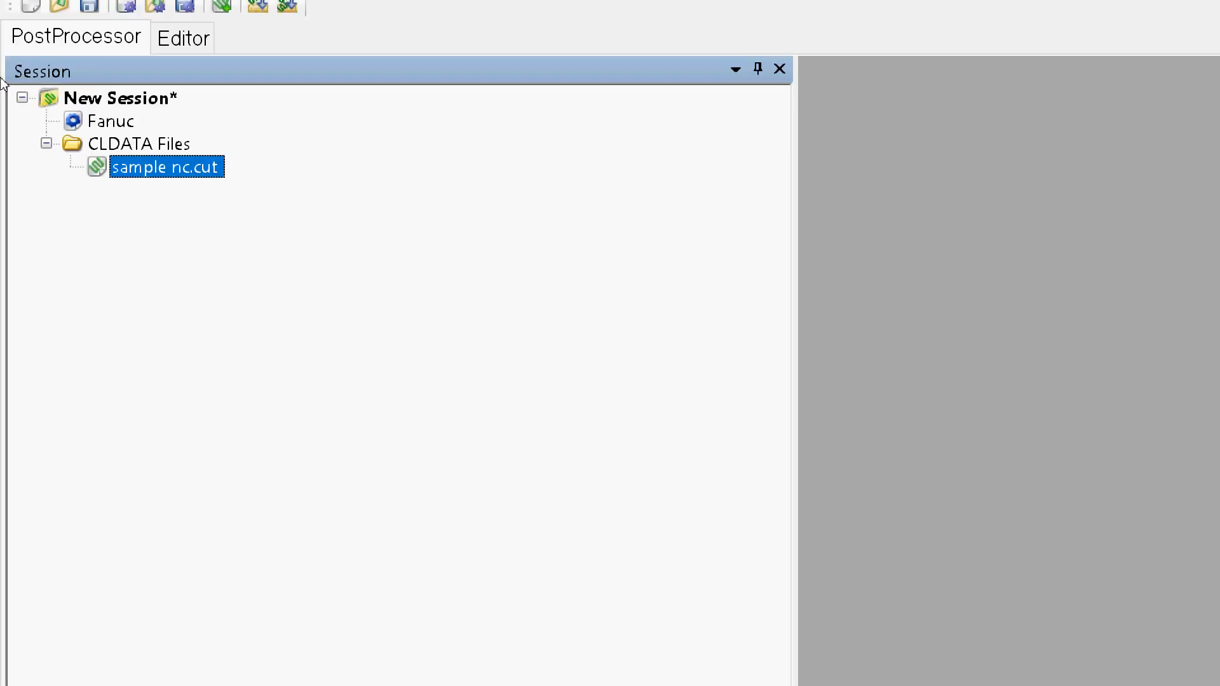
# Step: Process sample nc.cut as debug with the Fanuc option file
pyautogui.rightClick(193, 173)
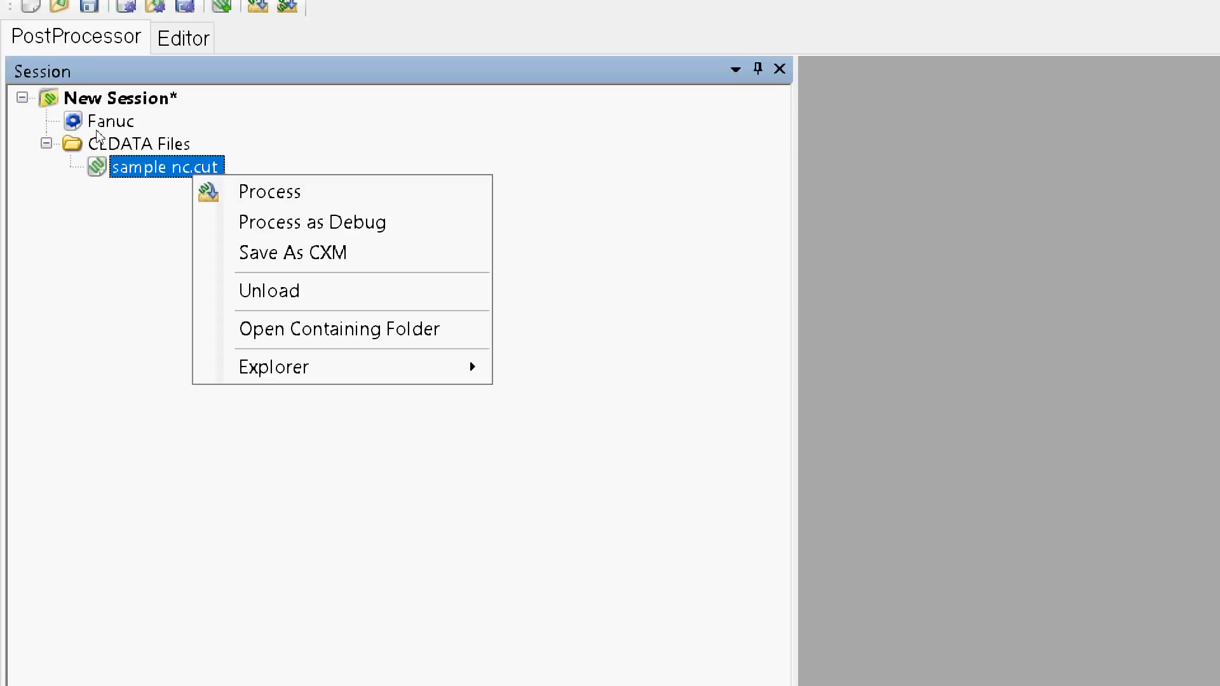
pyautogui.press('Down')
pyautogui.press('Down')
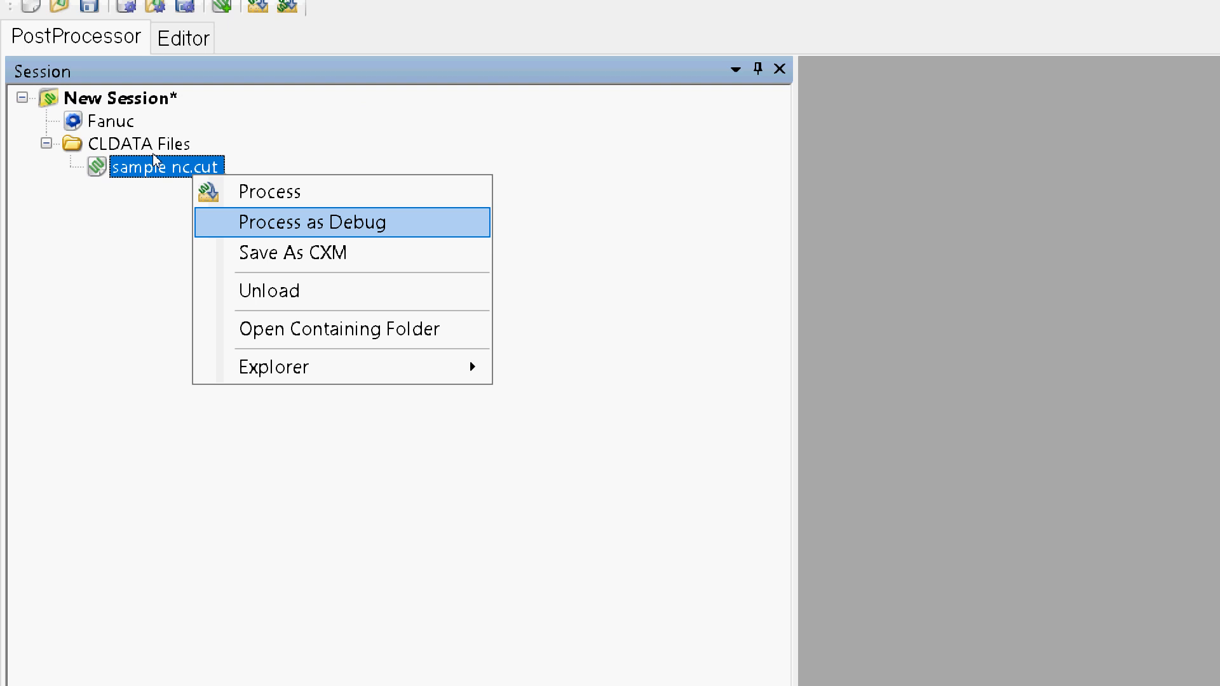
pyautogui.press('Return')
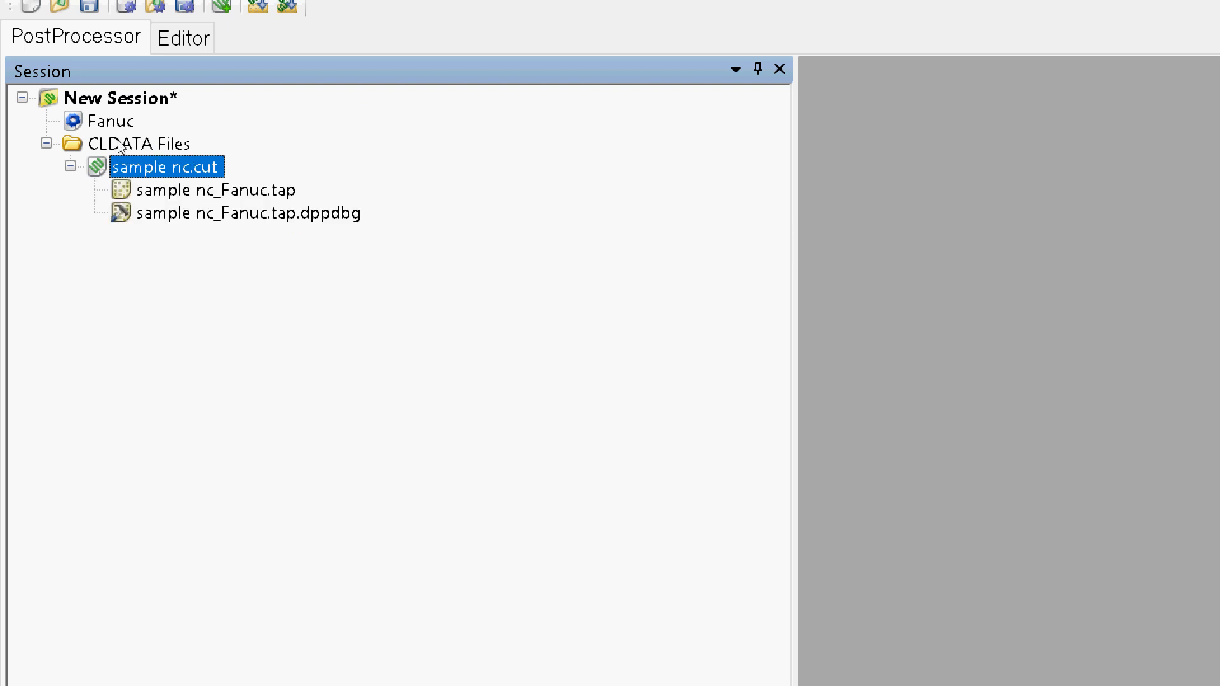
# Step: Open the output sample nc_Fanuc.tap and read through its NC code
pyautogui.doubleClick(159, 190)
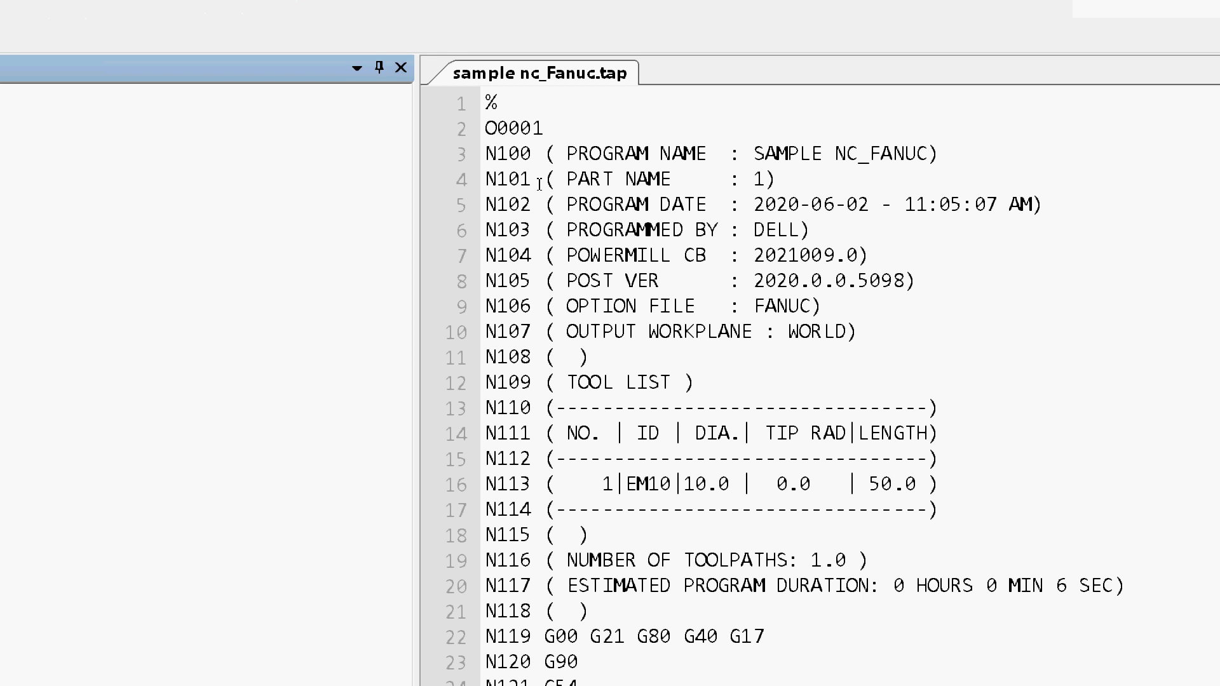
pyautogui.scroll(-5, 701, 509)
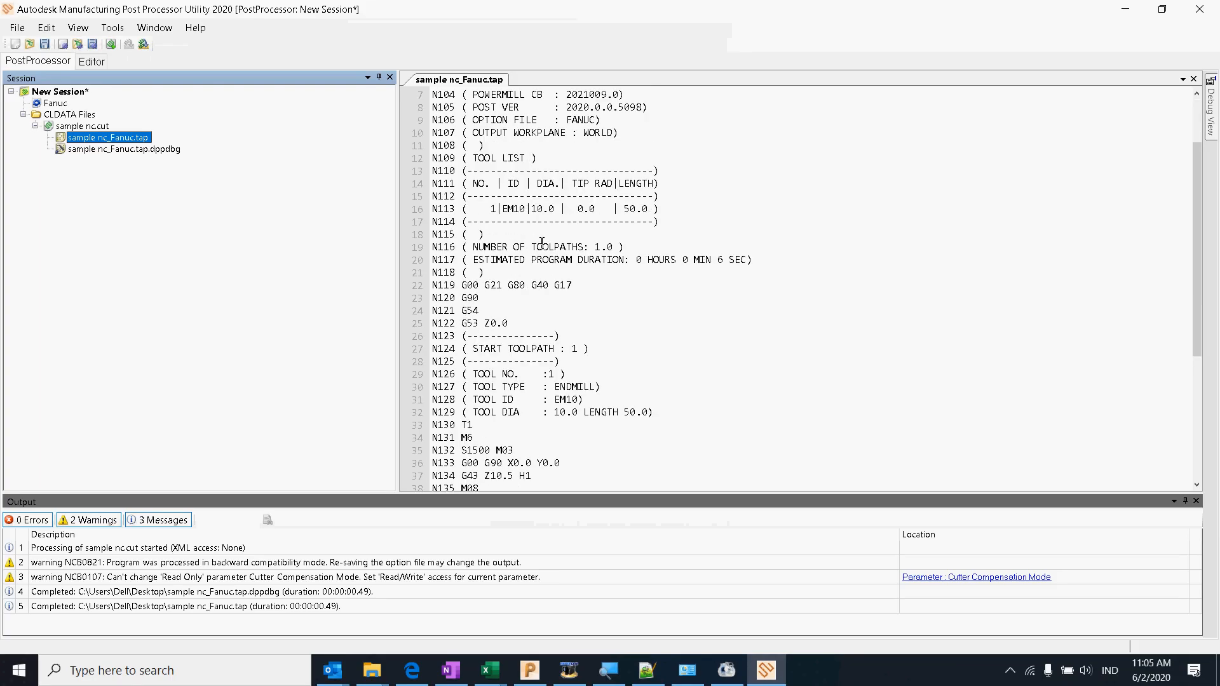
pyautogui.scroll(-6, 539, 297)
pyautogui.scroll(11, 534, 318)
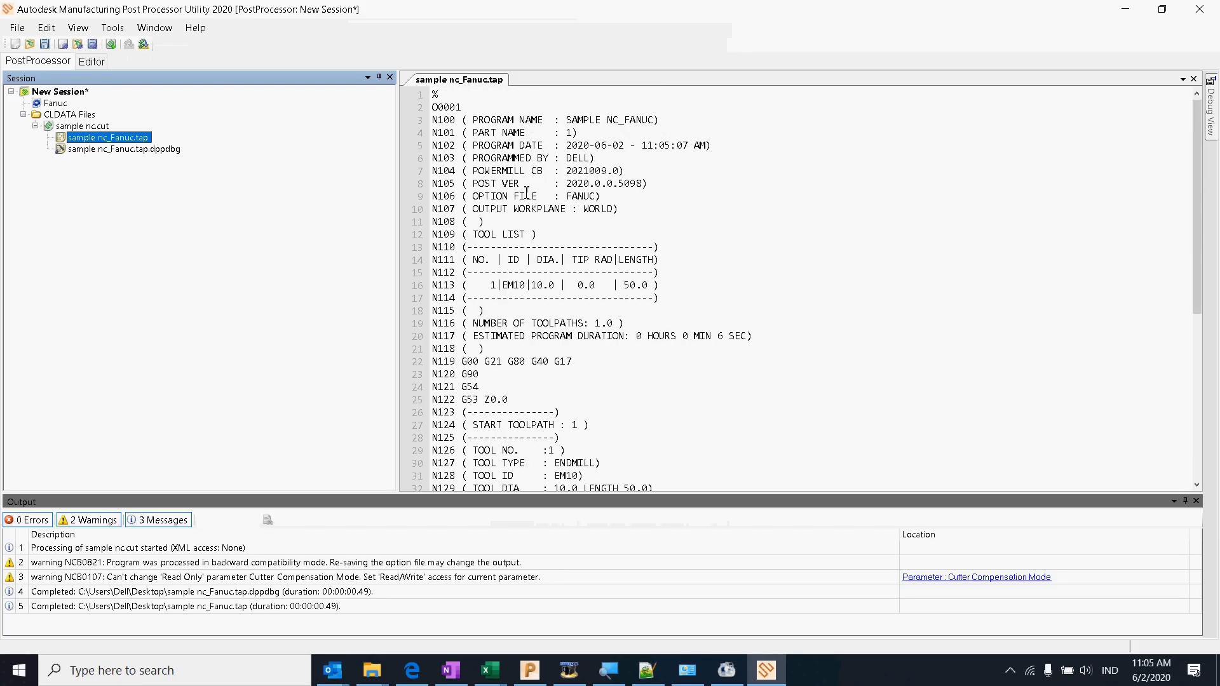
# Step: Open the debug output sample nc_Fanuc.tap.dppdbg and trace its Tool List table to the definition in the option file editor
pyautogui.doubleClick(96, 151)
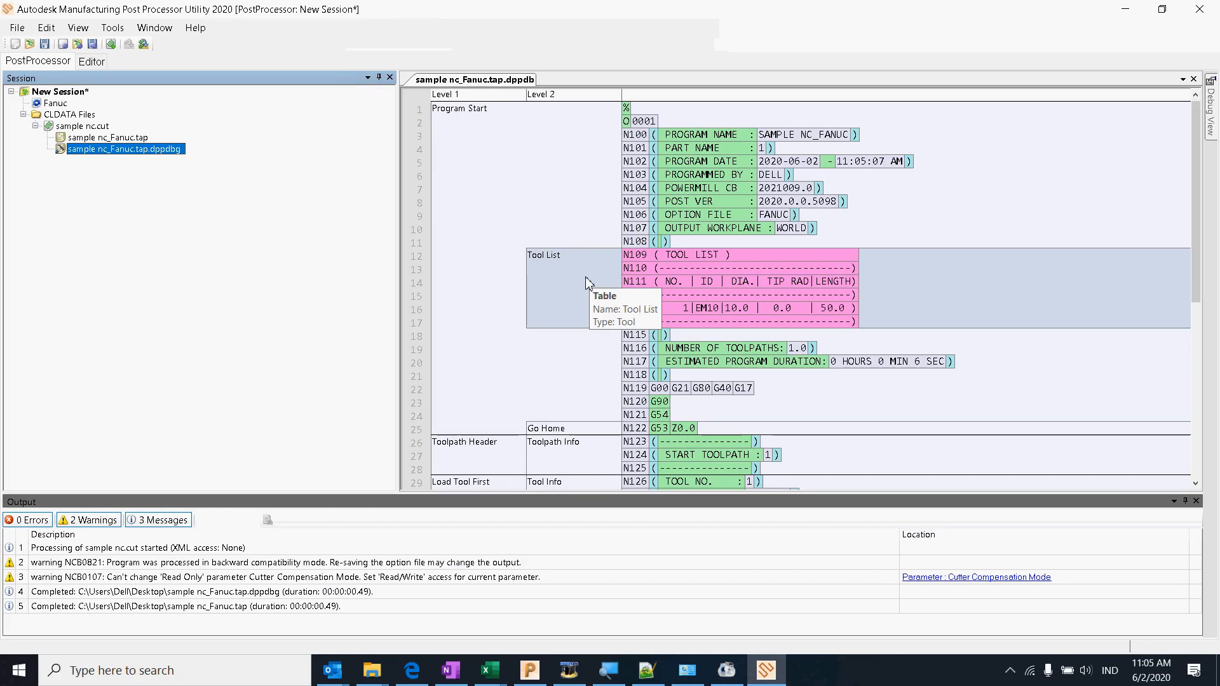
pyautogui.doubleClick(588, 284)
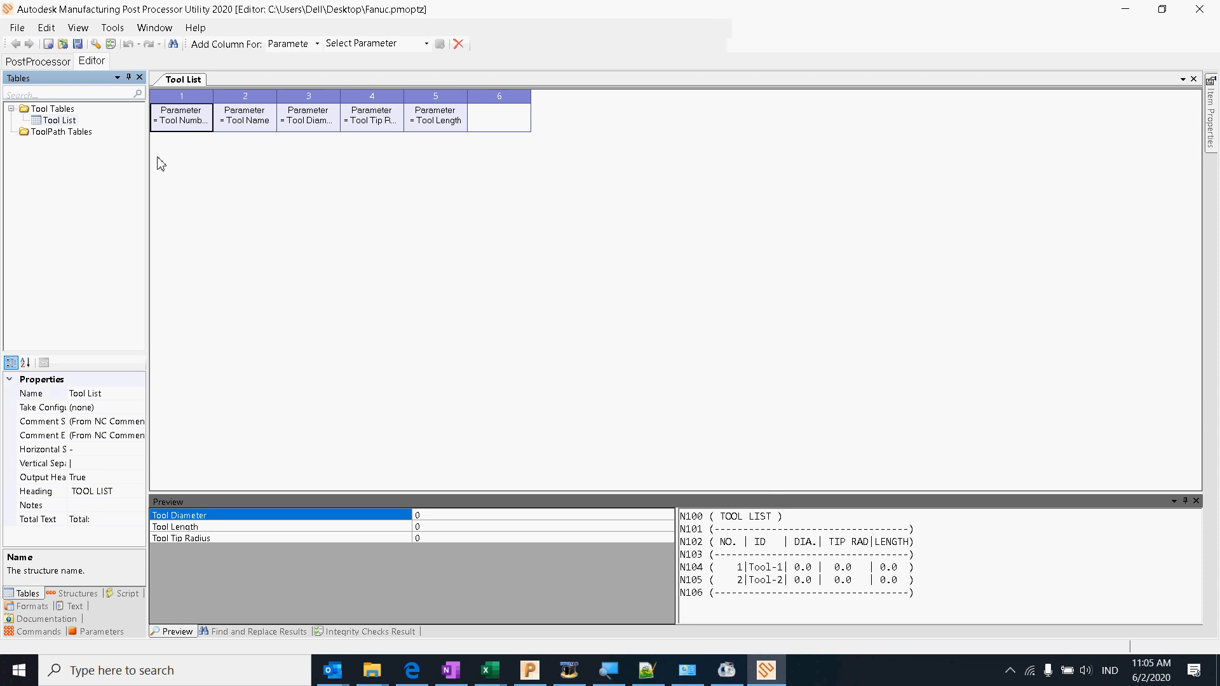
pyautogui.click(58, 61)
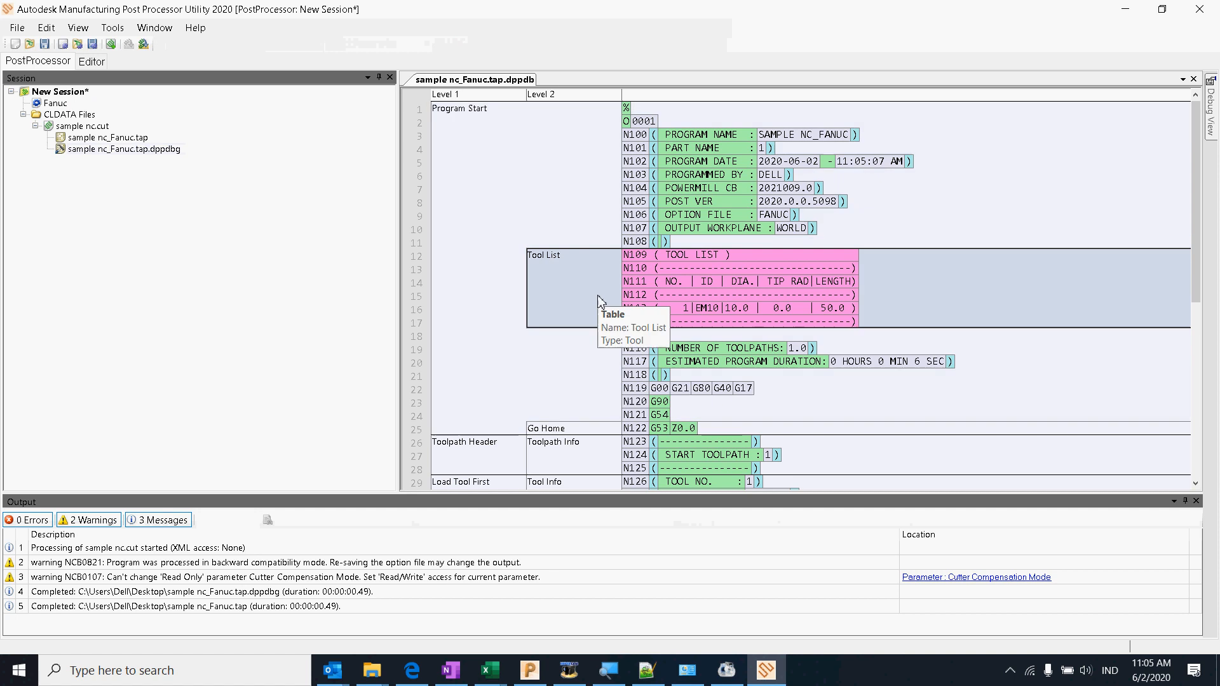
pyautogui.moveTo(727, 394)
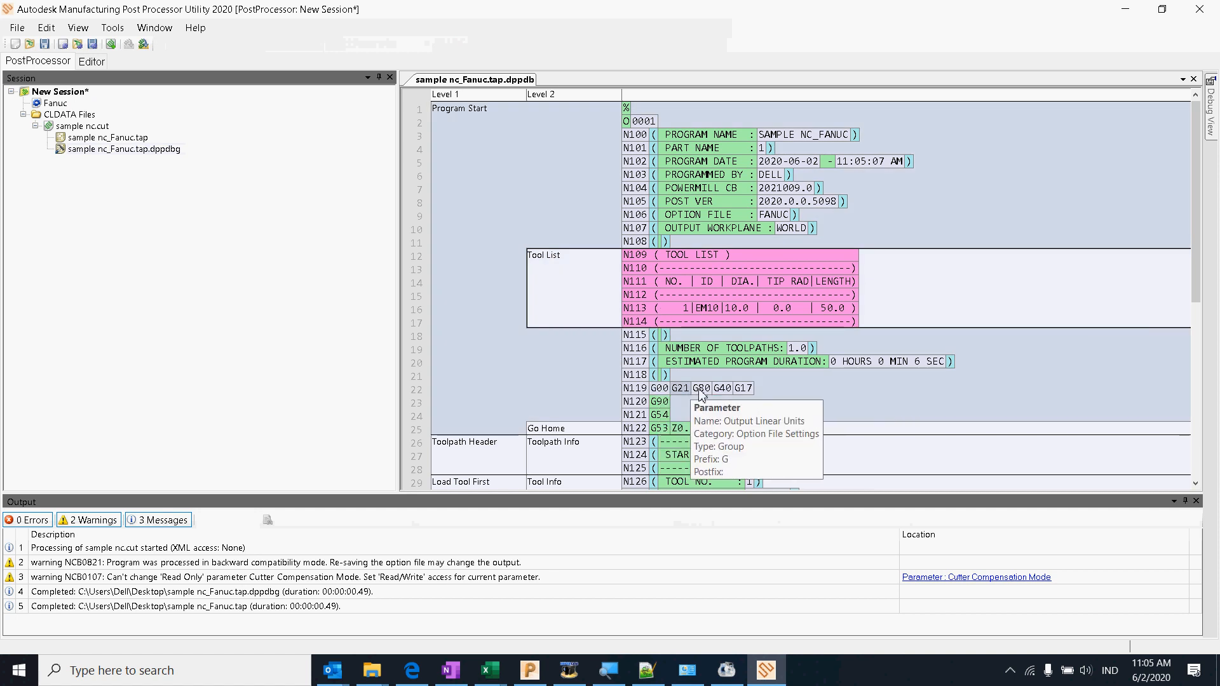
# Step: Open the Program Start command from debug line N119 and insert a new numbered block below the Tool List row
pyautogui.doubleClick(642, 389)
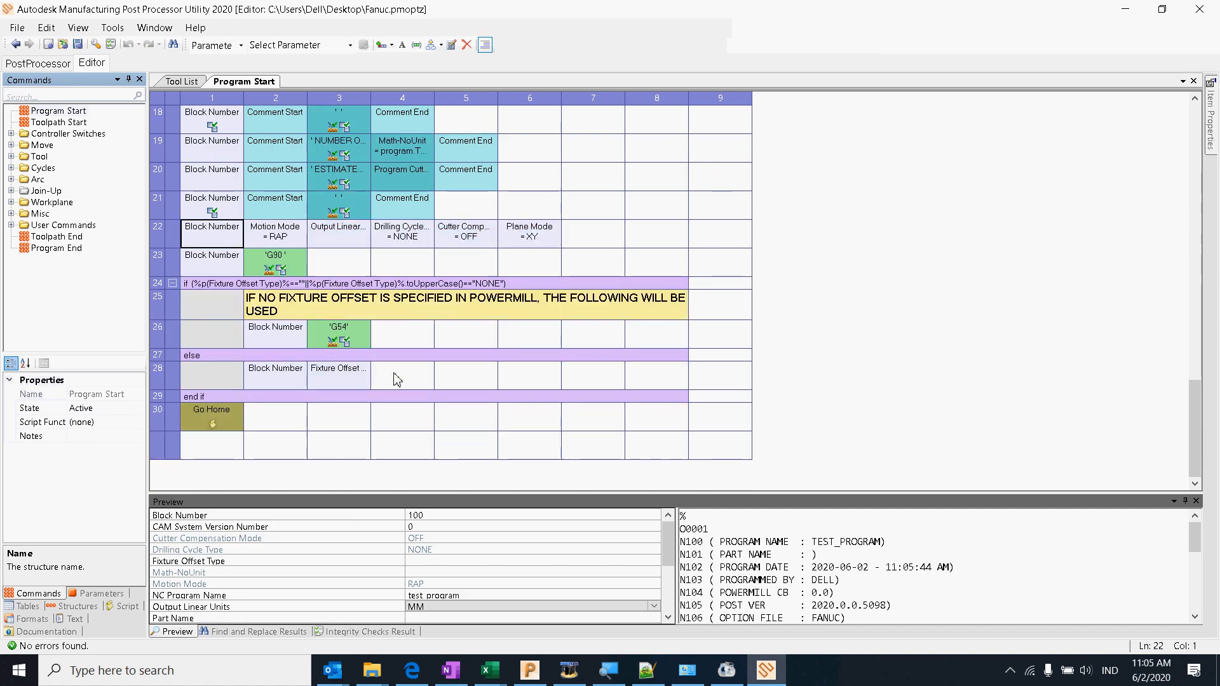
pyautogui.scroll(2, 411, 276)
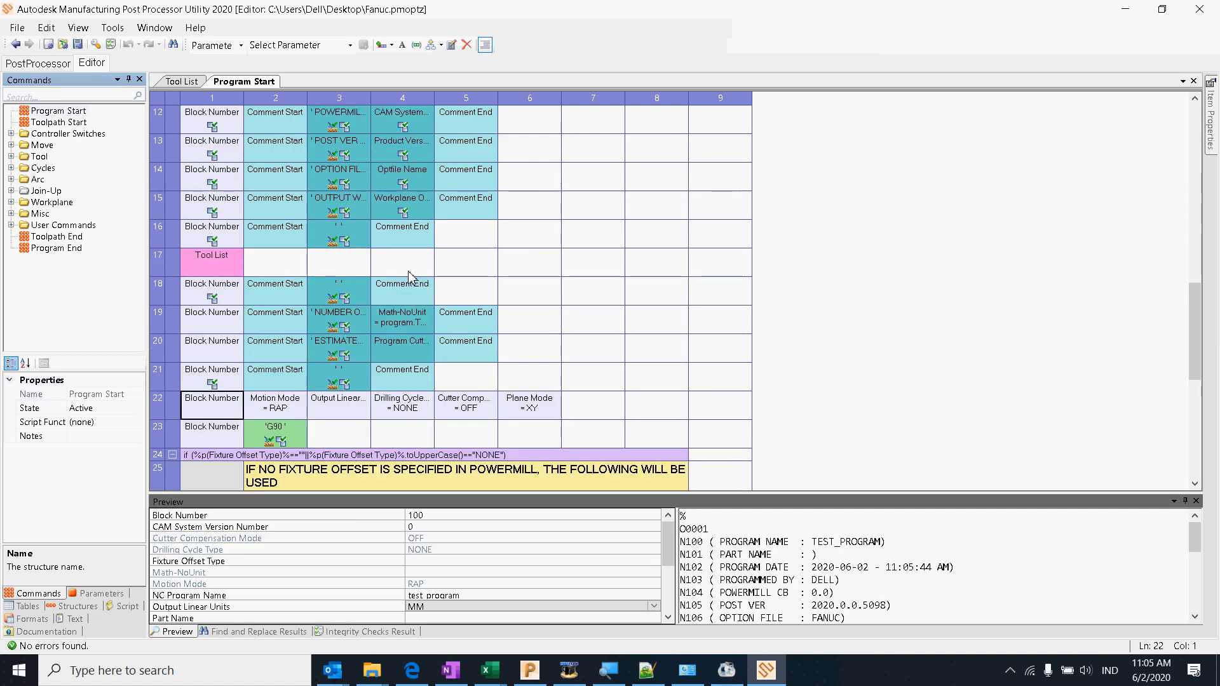
pyautogui.click(258, 264)
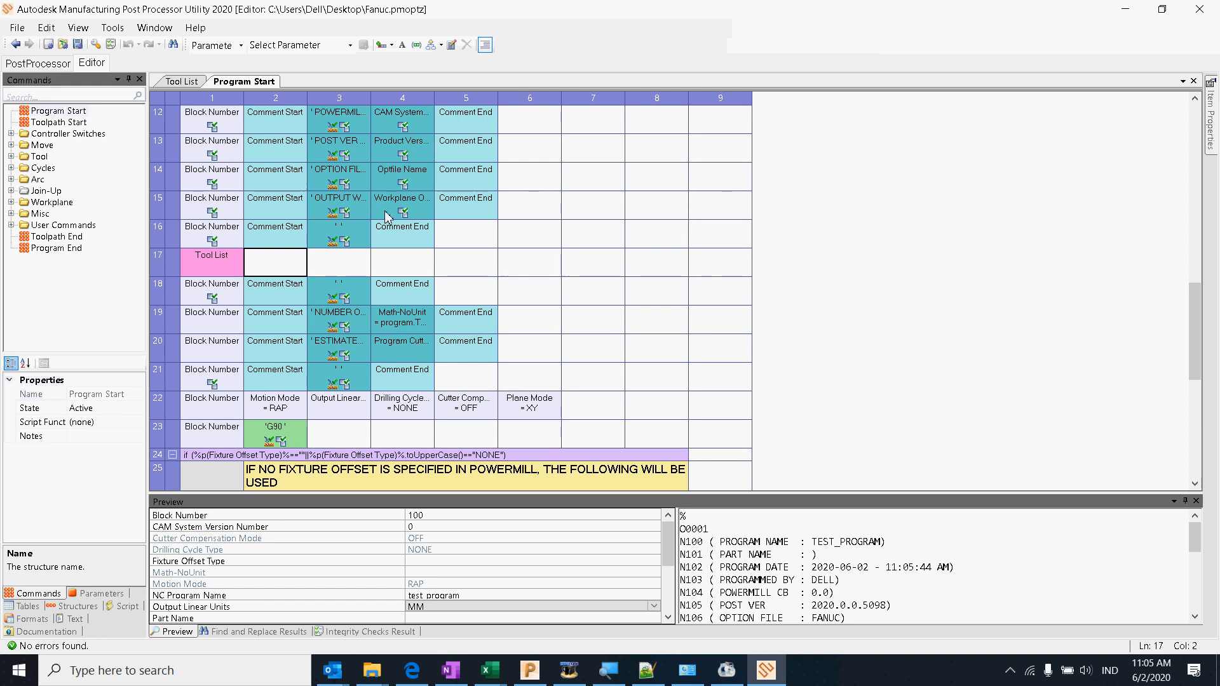
pyautogui.click(385, 45)
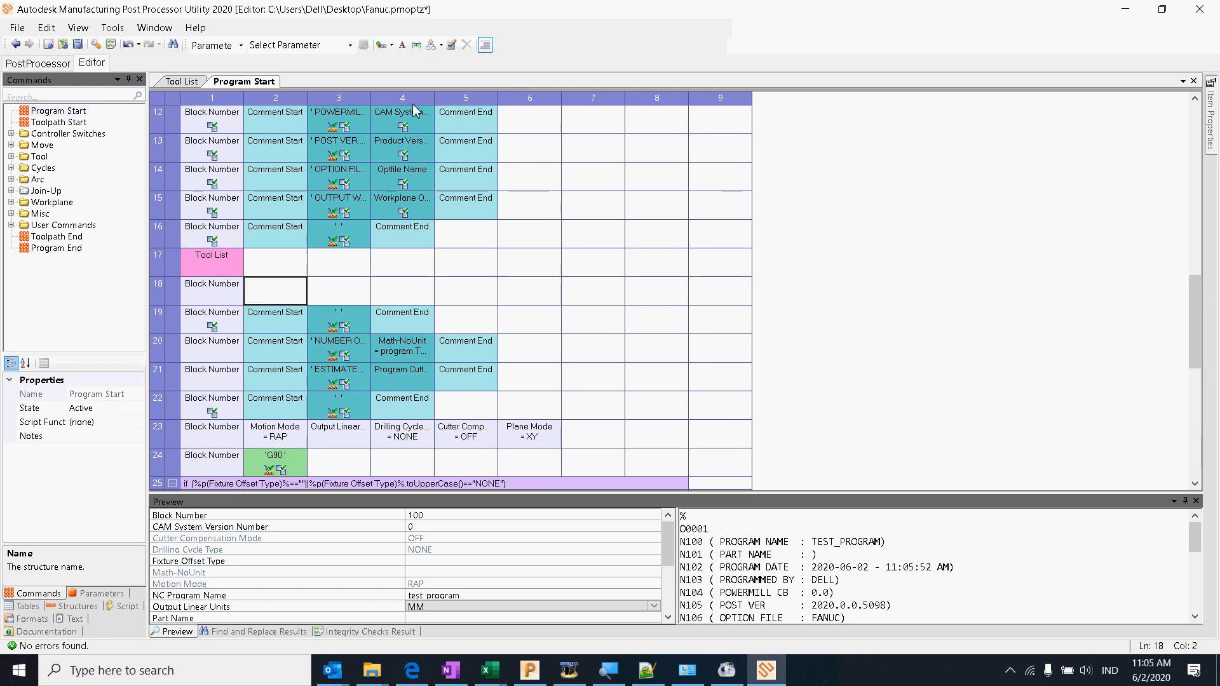
pyautogui.click(350, 45)
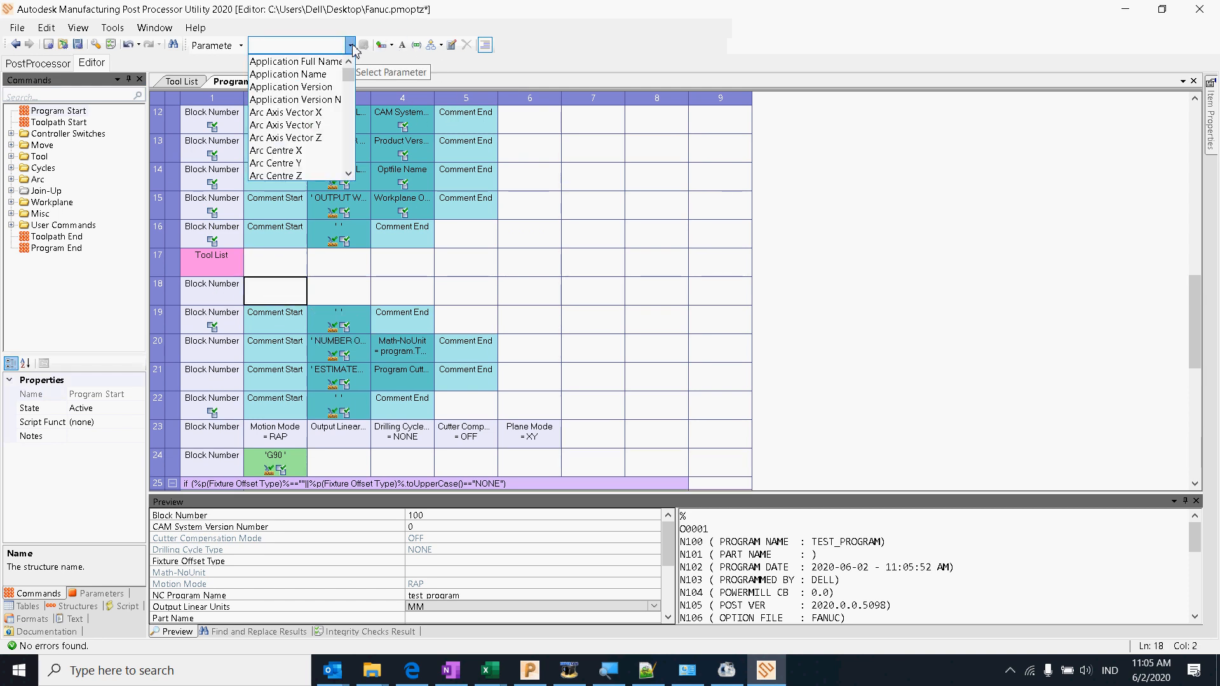
pyautogui.scroll(-7, 298, 159)
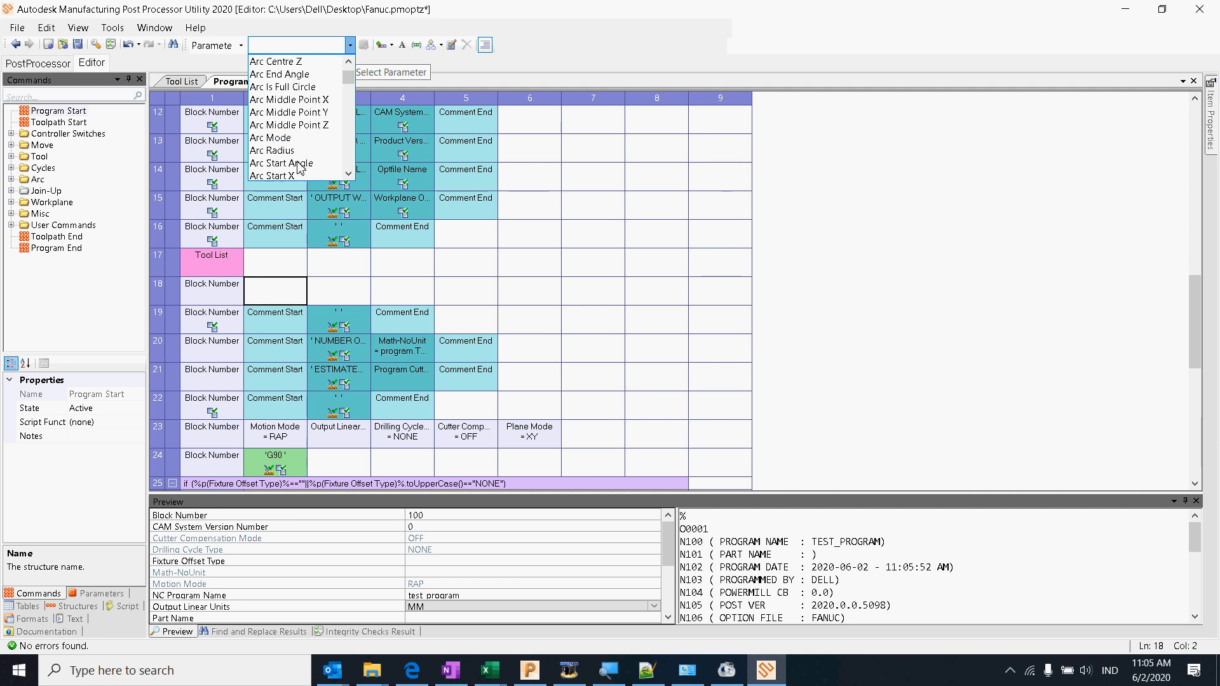
pyautogui.scroll(-20, 298, 162)
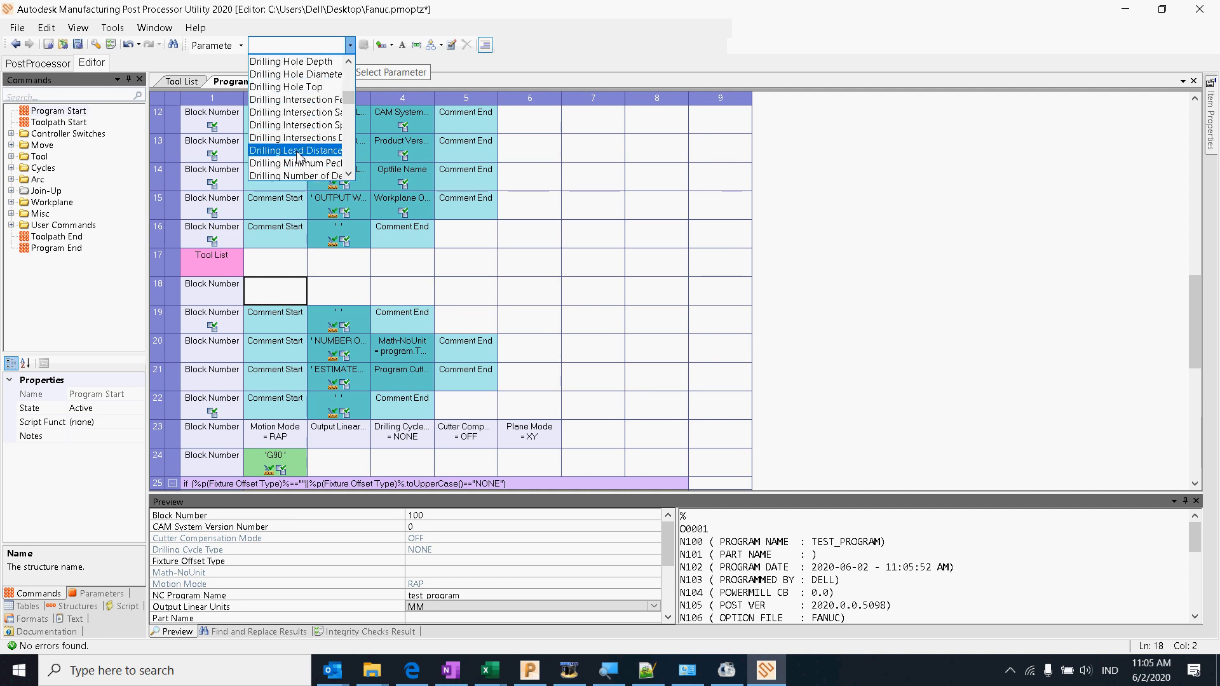
pyautogui.scroll(-4, 306, 152)
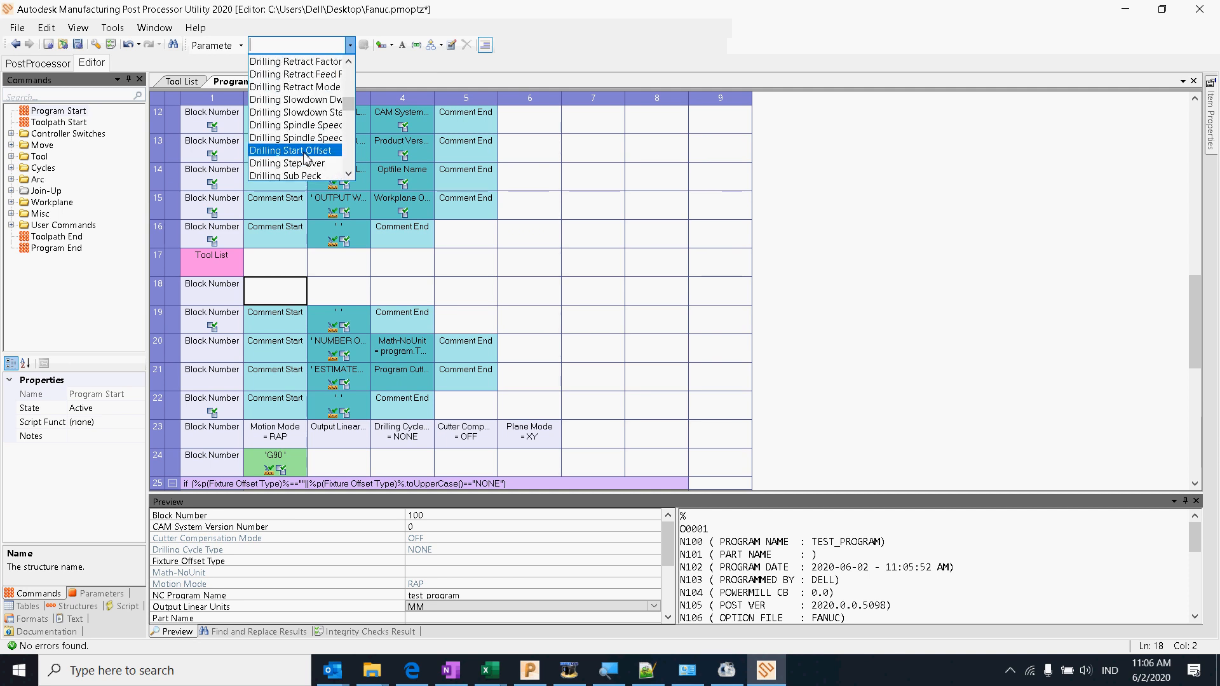
pyautogui.scroll(-5, 306, 159)
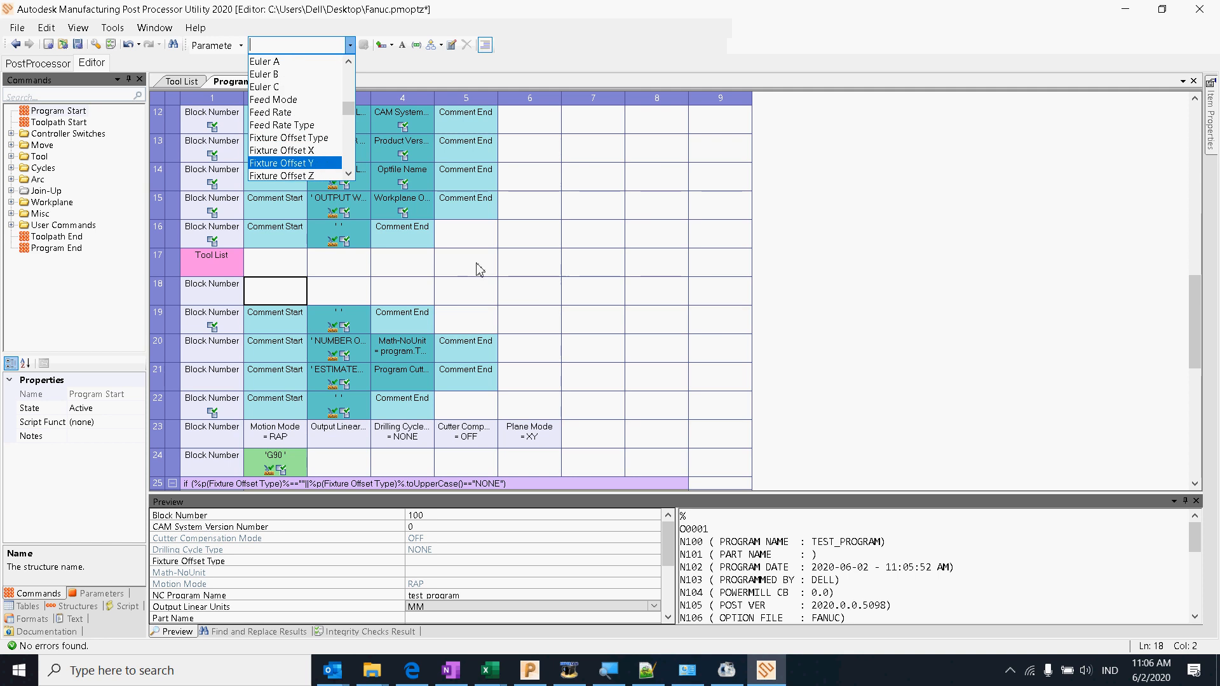
pyautogui.click(473, 265)
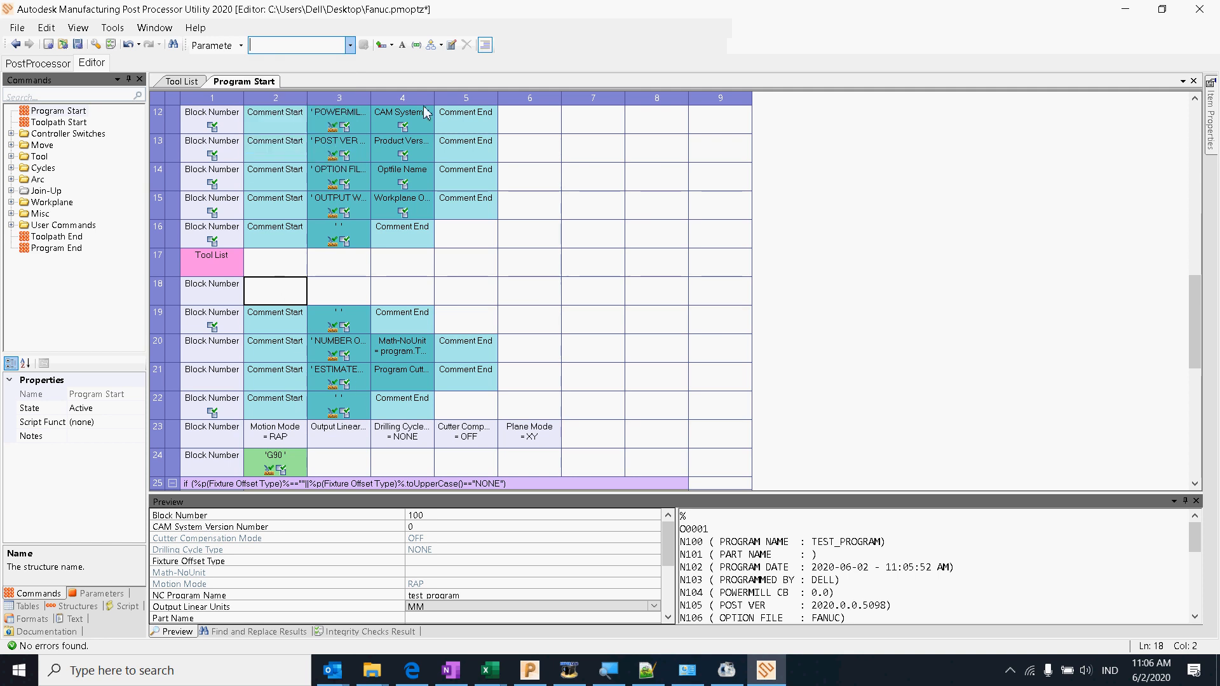
# Step: Insert a comment in the new block below Tool List with the text "program by" followed by the programmer's name
pyautogui.click(417, 47)
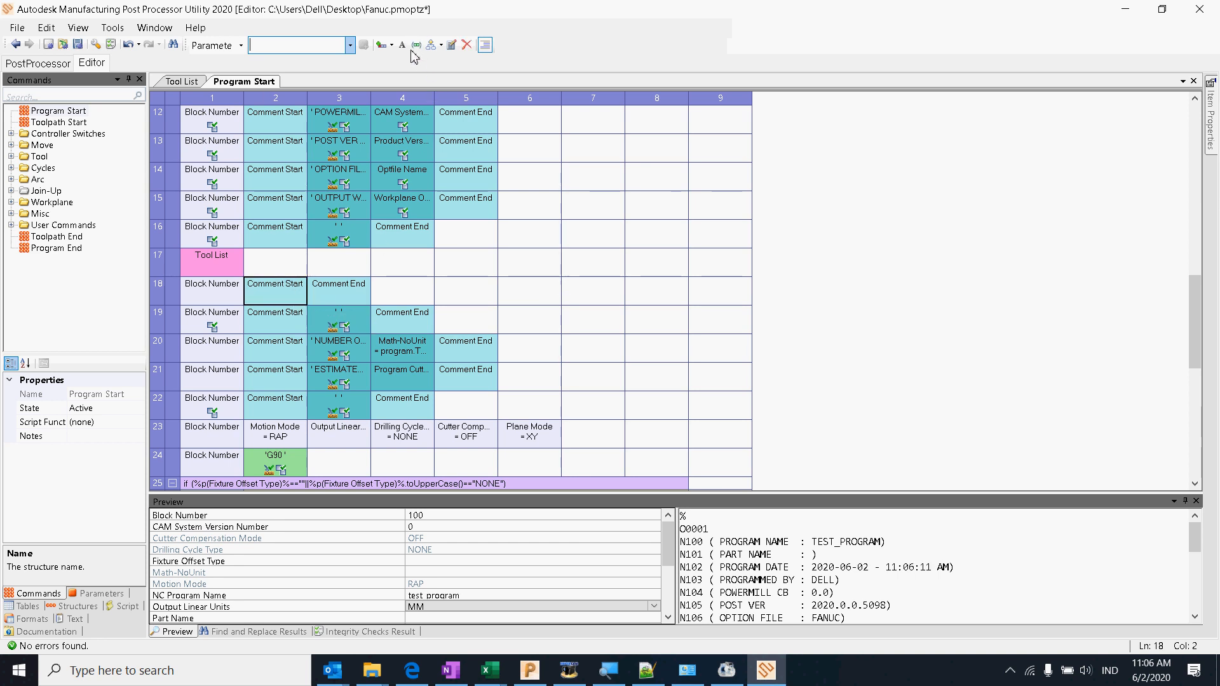
pyautogui.press('Right')
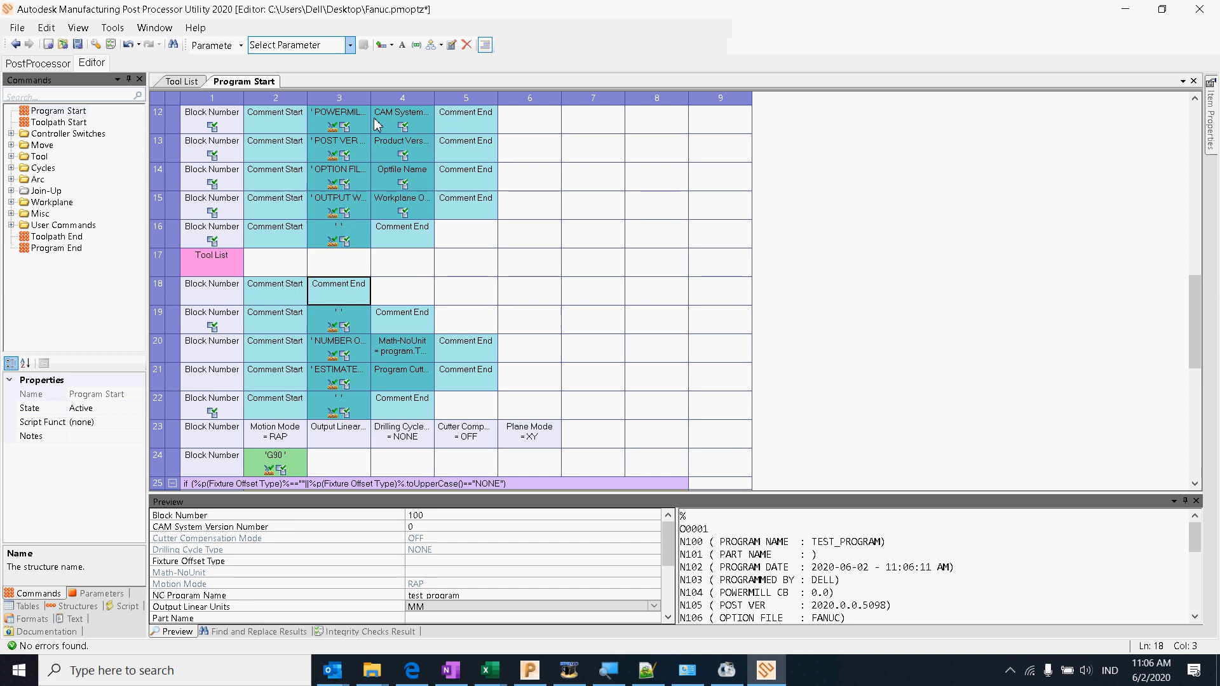
pyautogui.click(402, 45)
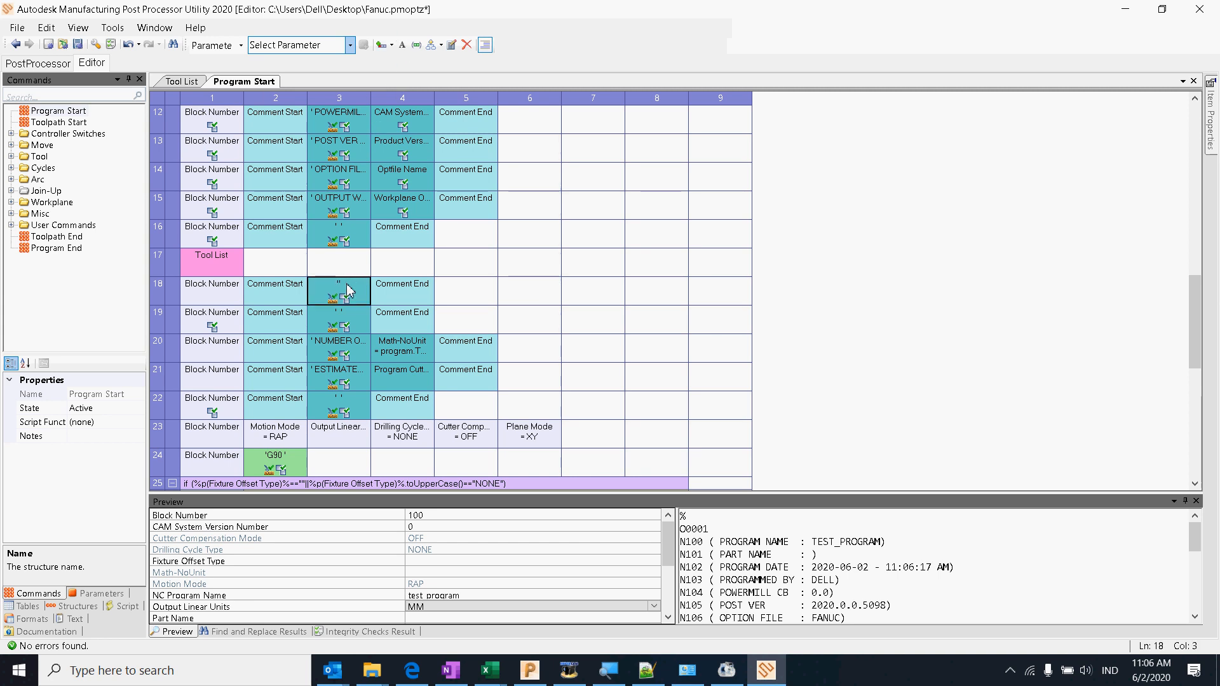
pyautogui.doubleClick(346, 293)
pyautogui.write('pro')
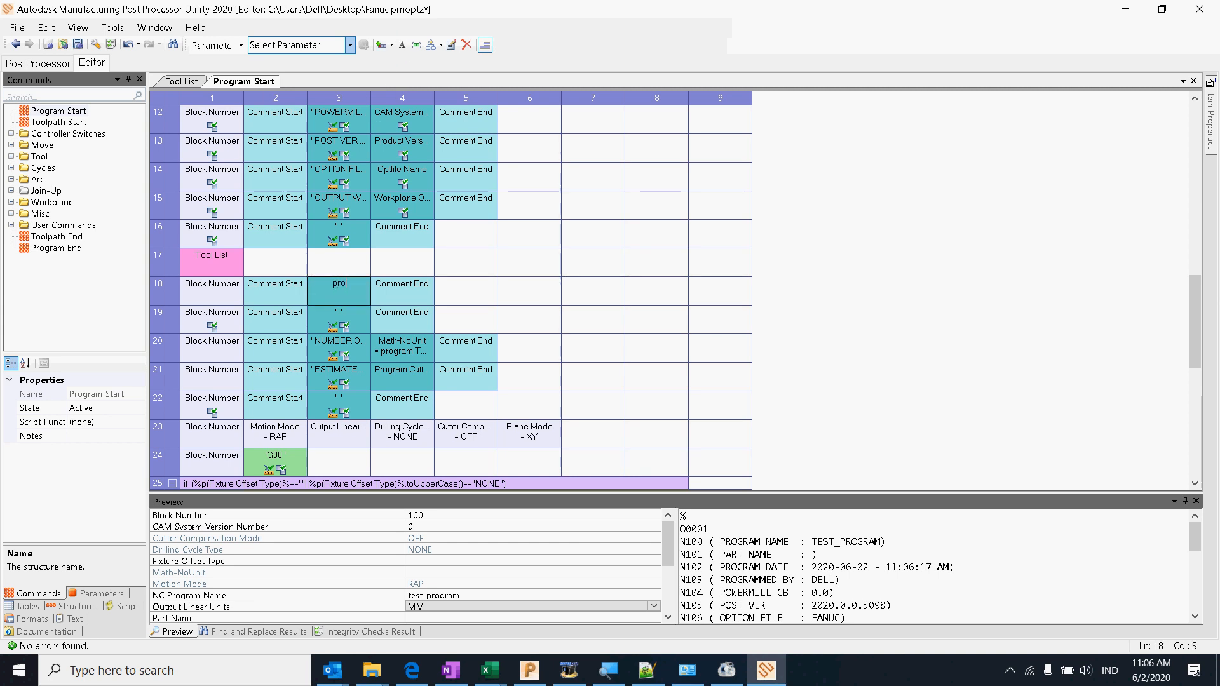
pyautogui.write('gram by mada')
pyautogui.click(374, 324)
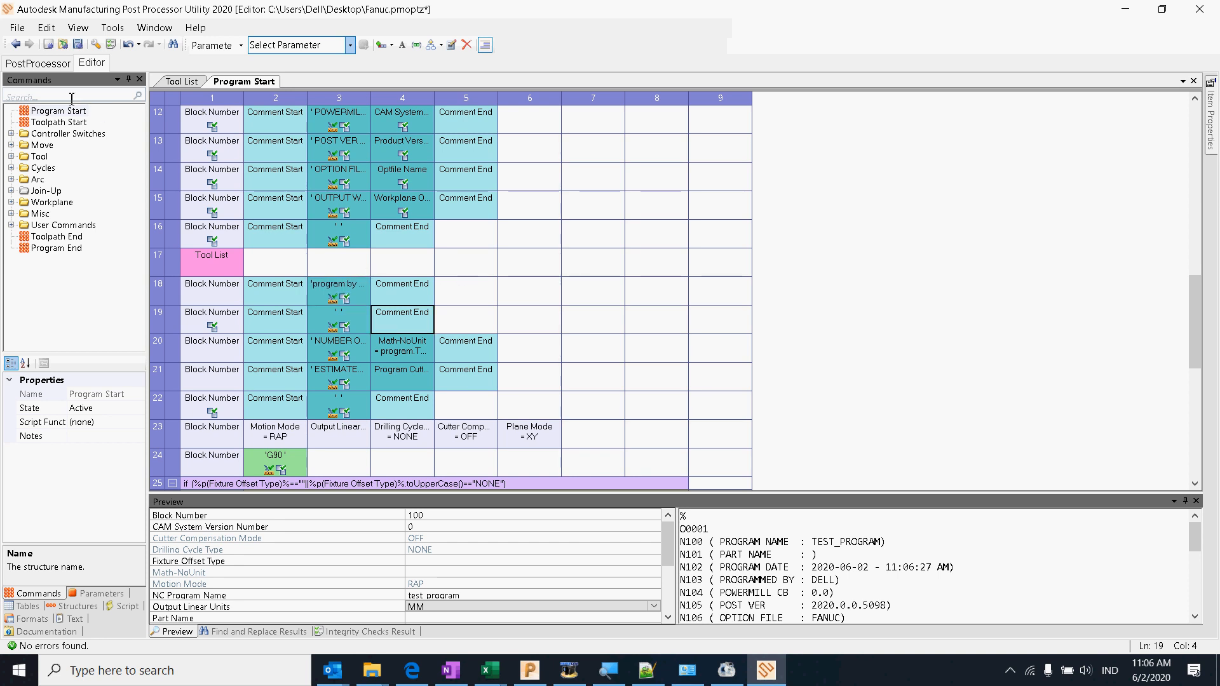
# Step: Process sample nc.cut as debug again with the edited Fanuc option file
pyautogui.click(56, 63)
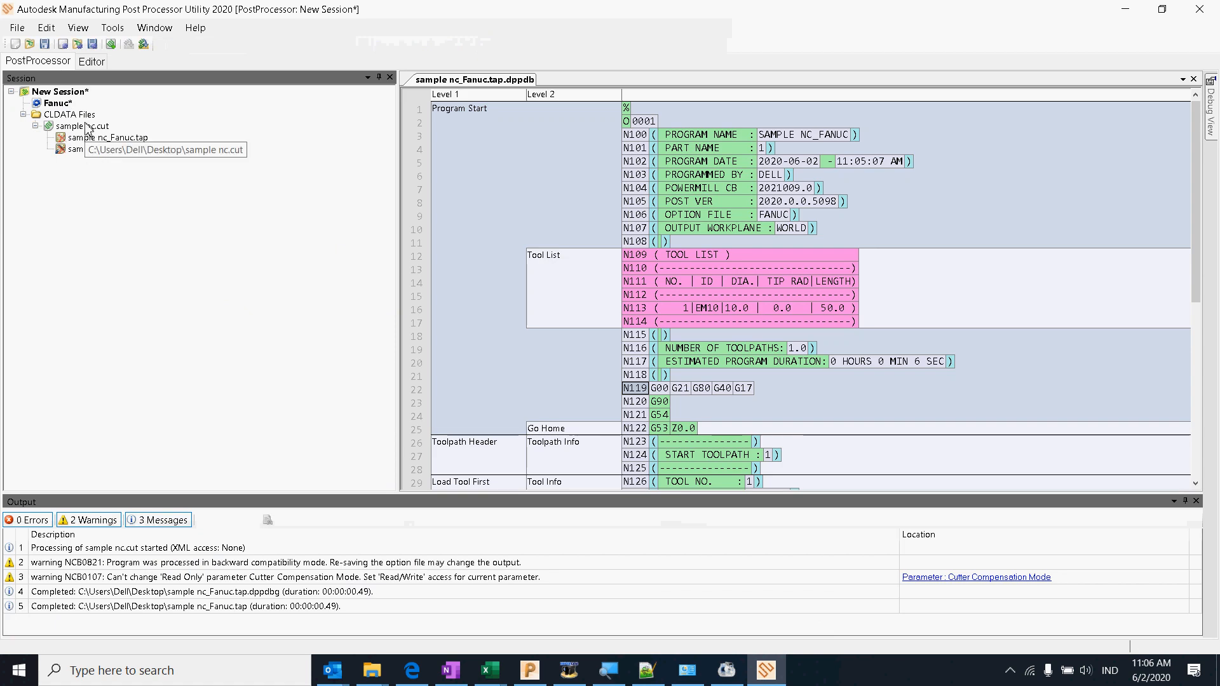
pyautogui.rightClick(88, 129)
pyautogui.click(143, 142)
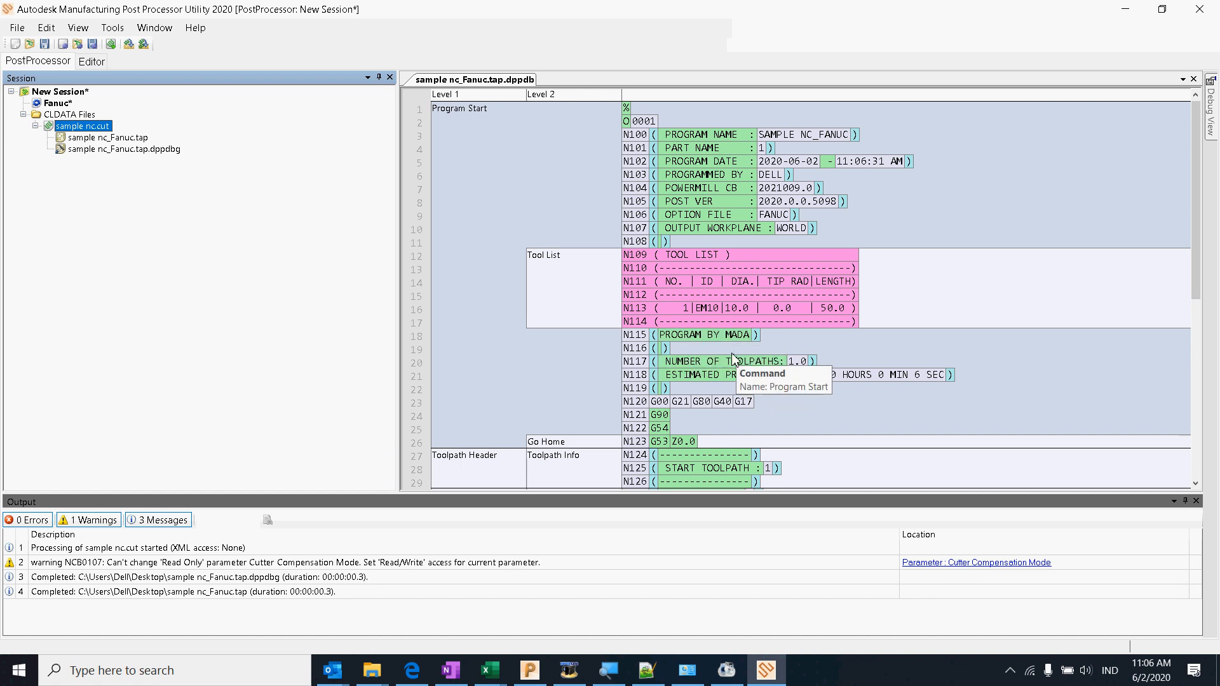
# Step: Trace the G43 code in debug line N135 to its Toolpath Start definition in the option file editor
pyautogui.scroll(-1, 734, 389)
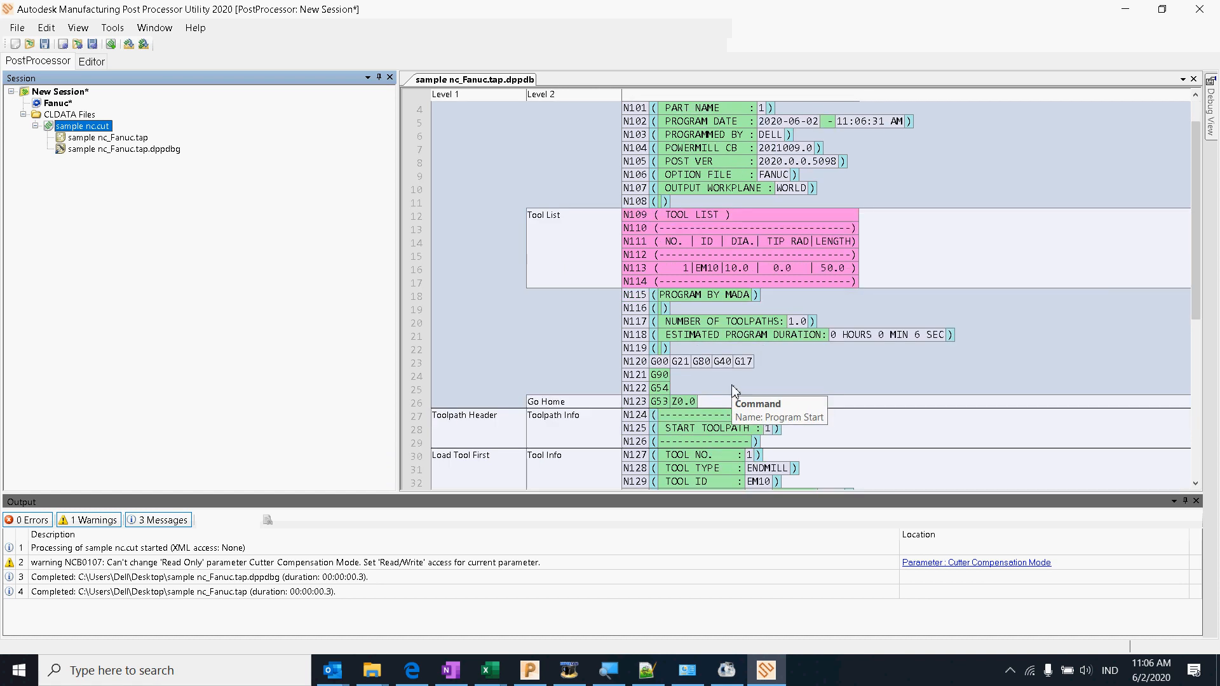
pyautogui.scroll(-1, 734, 389)
pyautogui.scroll(-1, 701, 409)
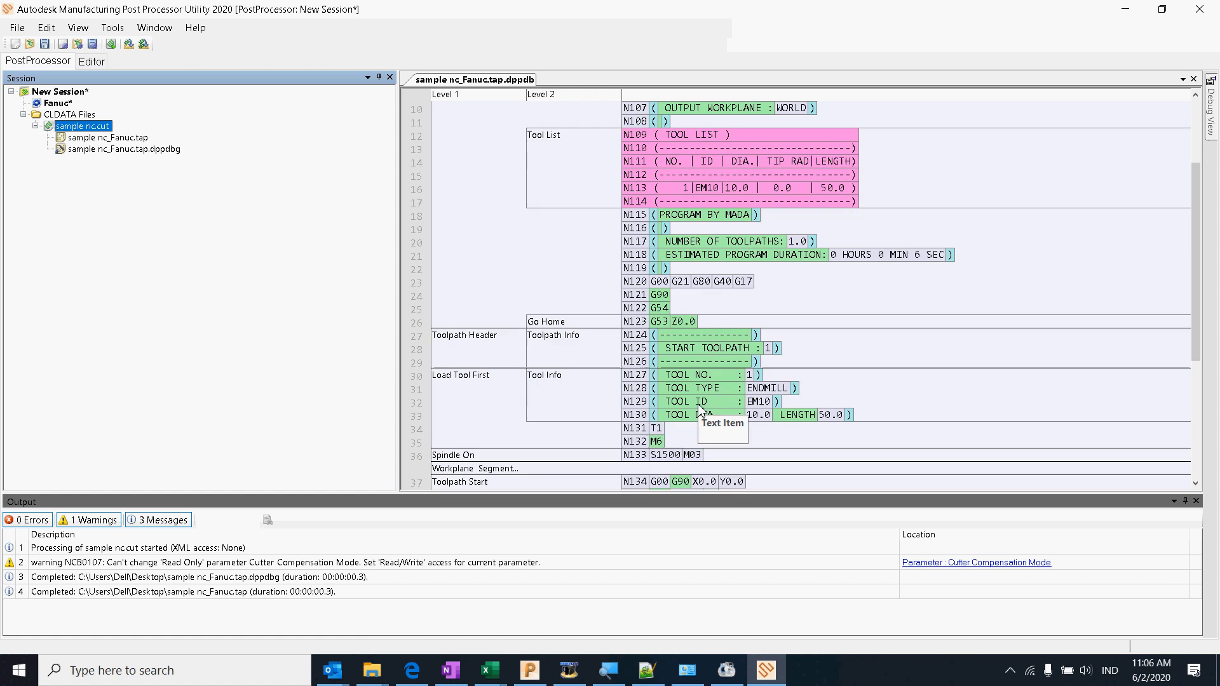
pyautogui.scroll(-4, 701, 409)
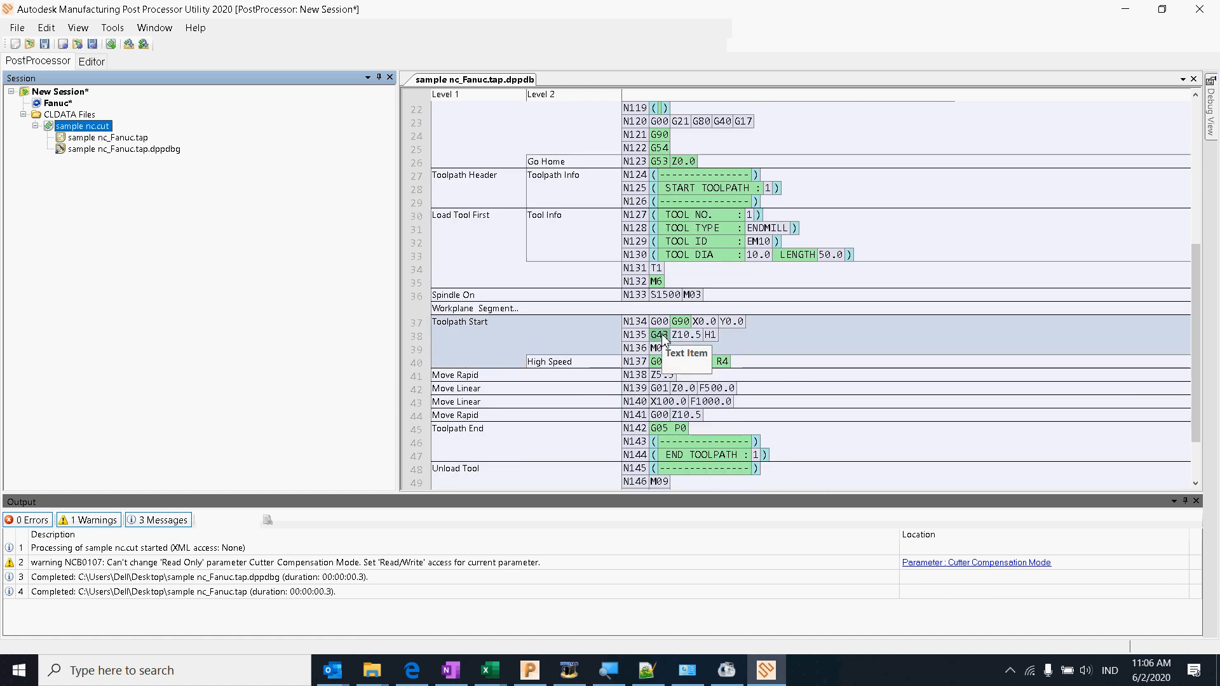
pyautogui.doubleClick(663, 335)
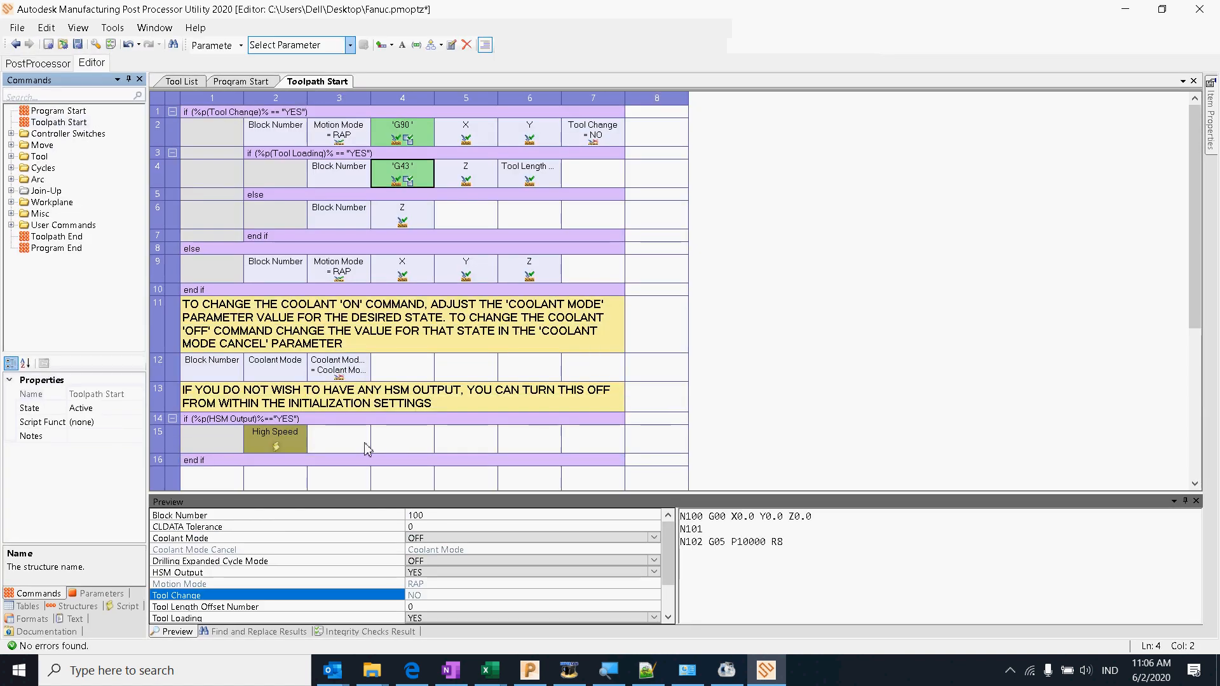
# Step: Inspect the item properties of the Z parameter in row 6 of Toolpath Start, including its Value details, and close them
pyautogui.click(405, 217)
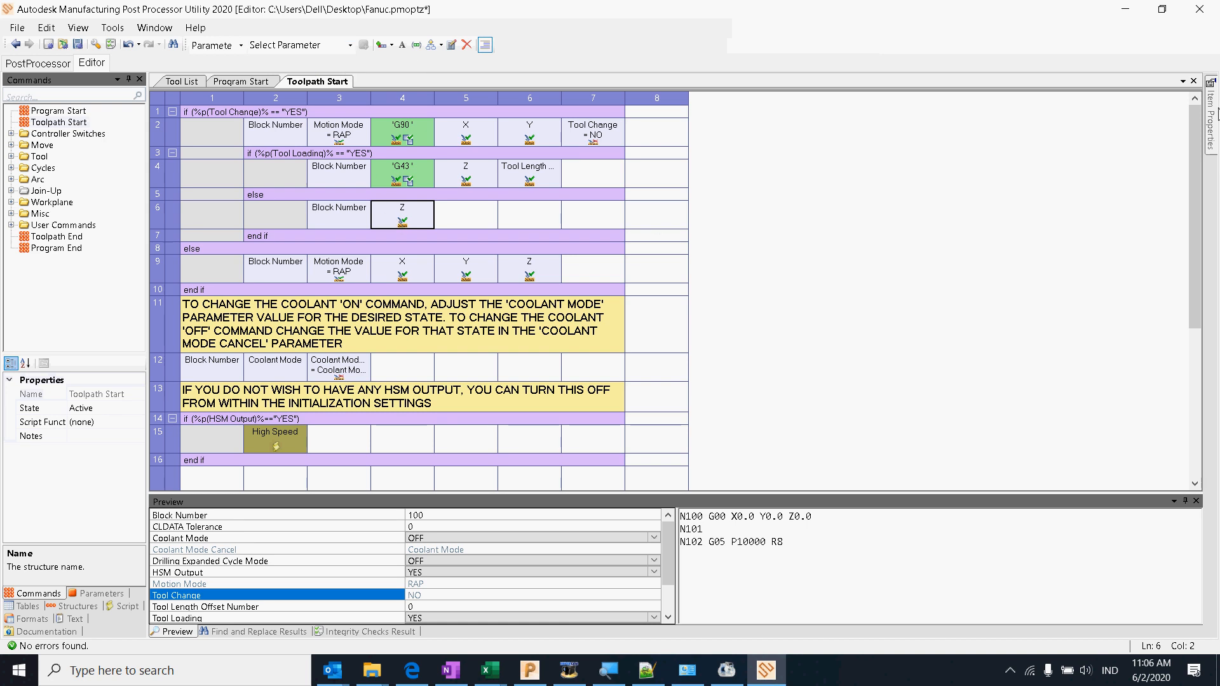
pyautogui.moveTo(1215, 109)
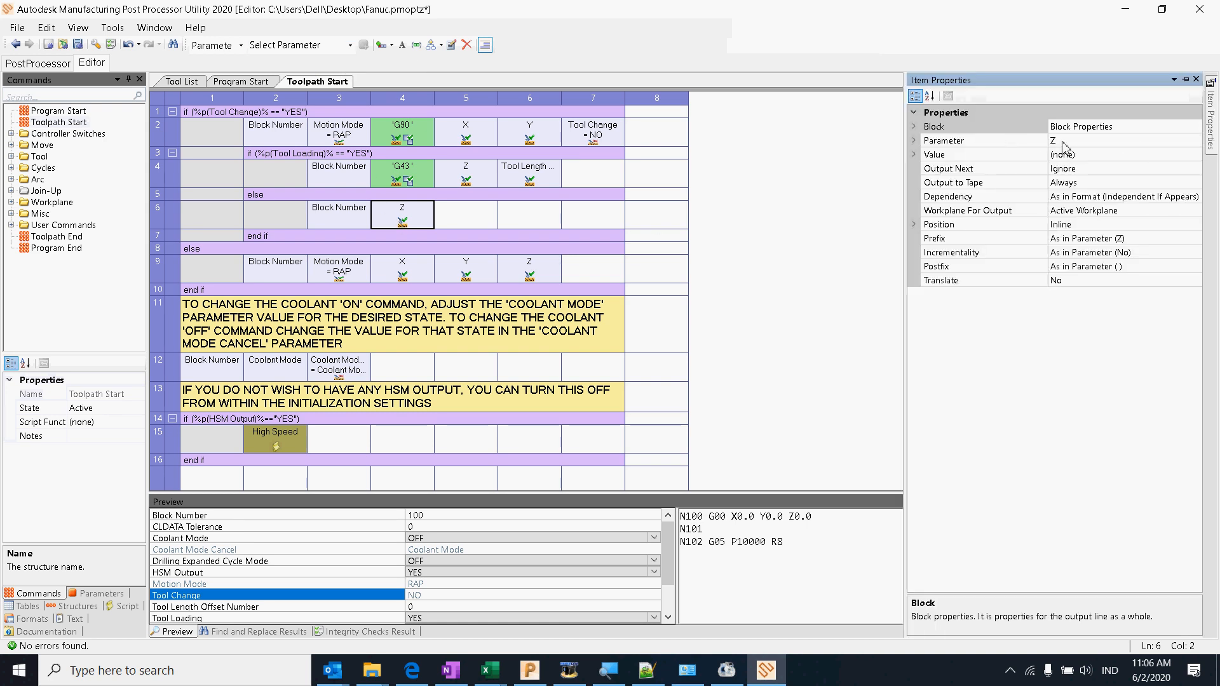
pyautogui.click(923, 158)
pyautogui.click(916, 155)
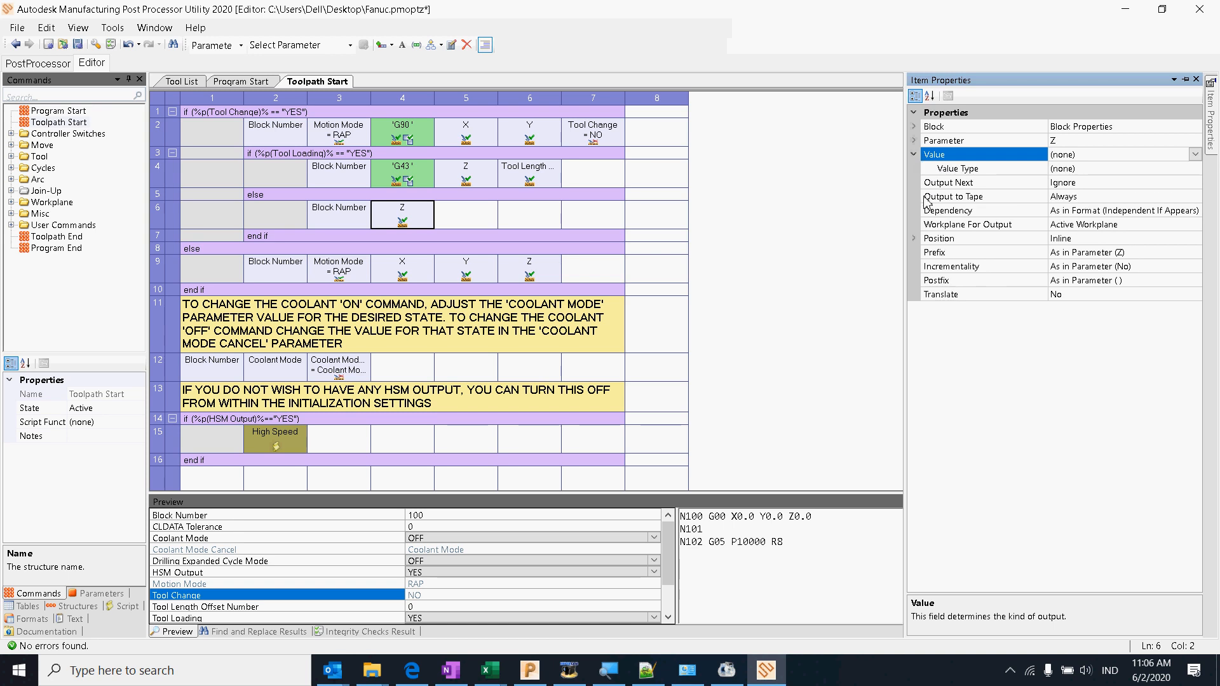
pyautogui.click(923, 239)
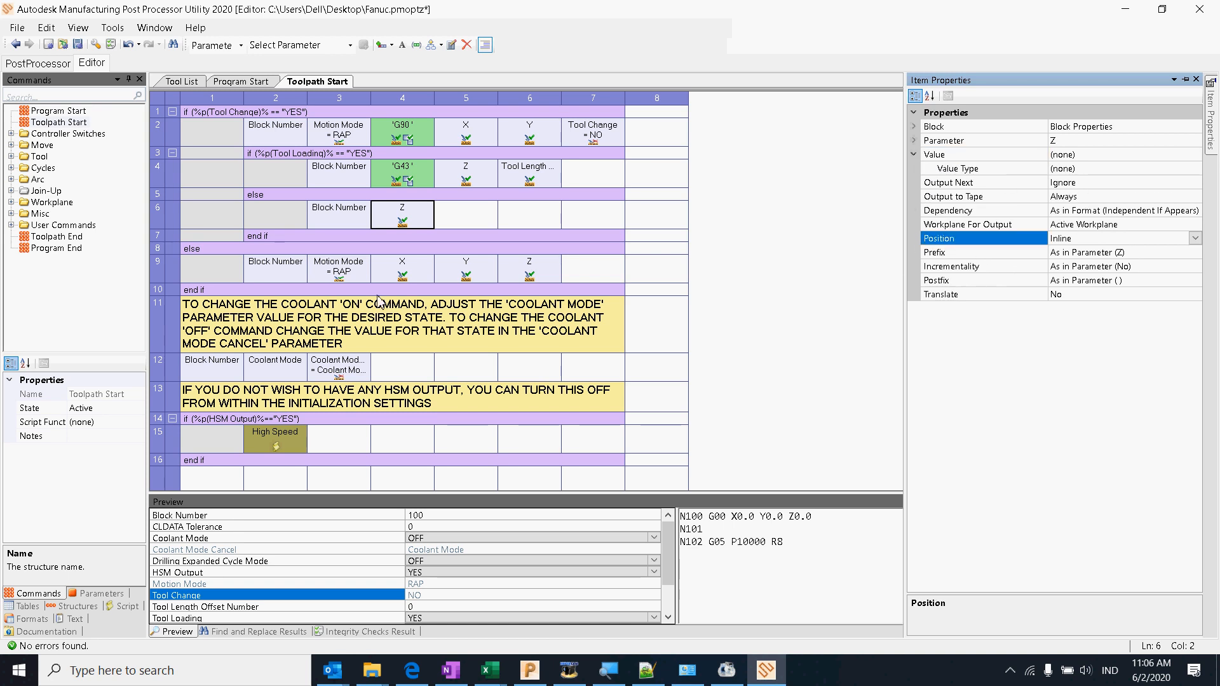
pyautogui.click(507, 222)
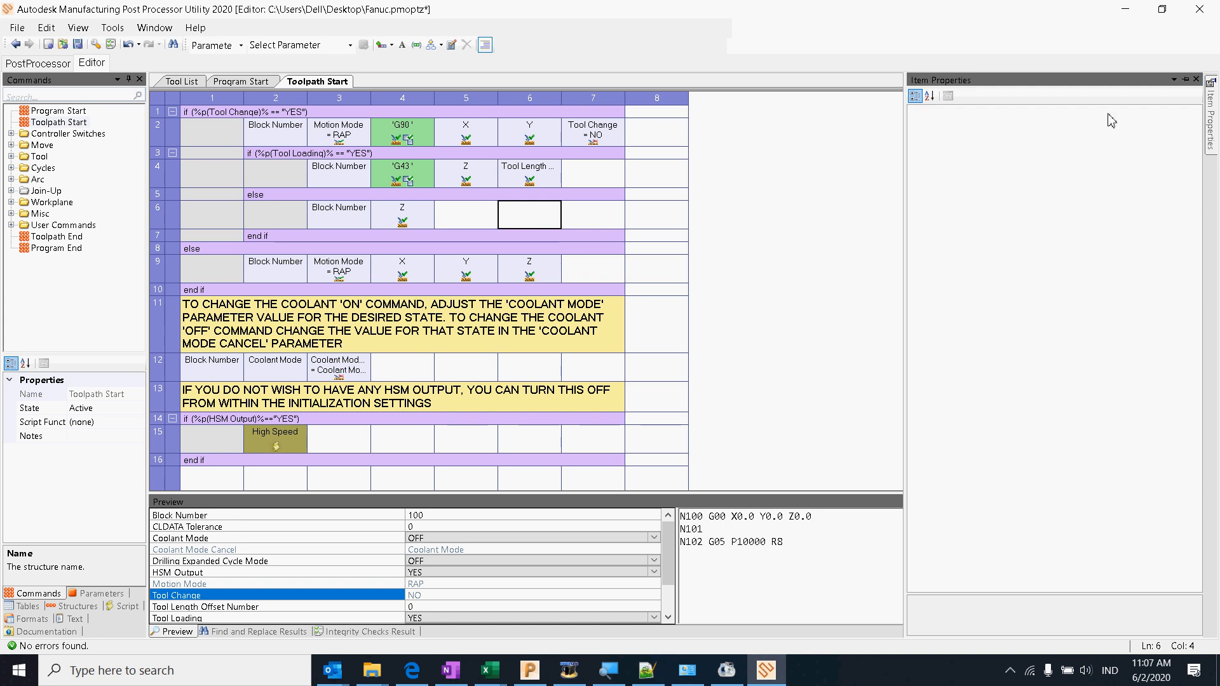
pyautogui.click(1196, 80)
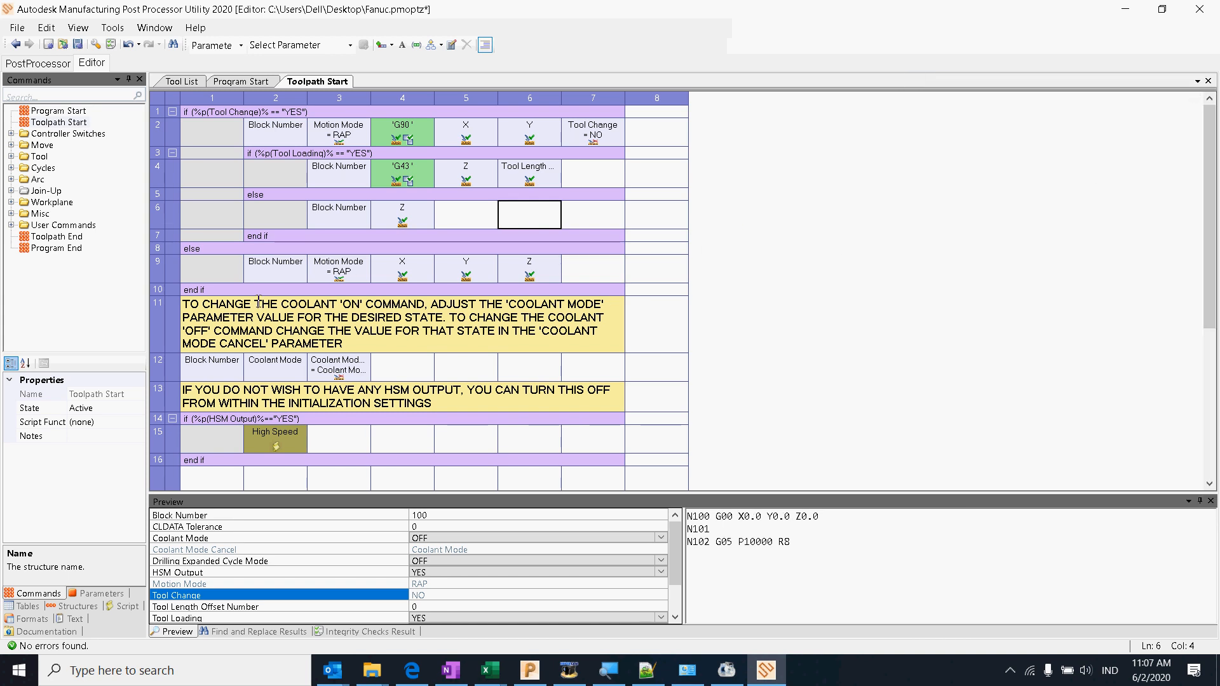
# Step: Check the High Speed call in row 15 of Toolpath Start and its preview output, and open the High Speed user command
pyautogui.click(274, 440)
pyautogui.rightClick(274, 440)
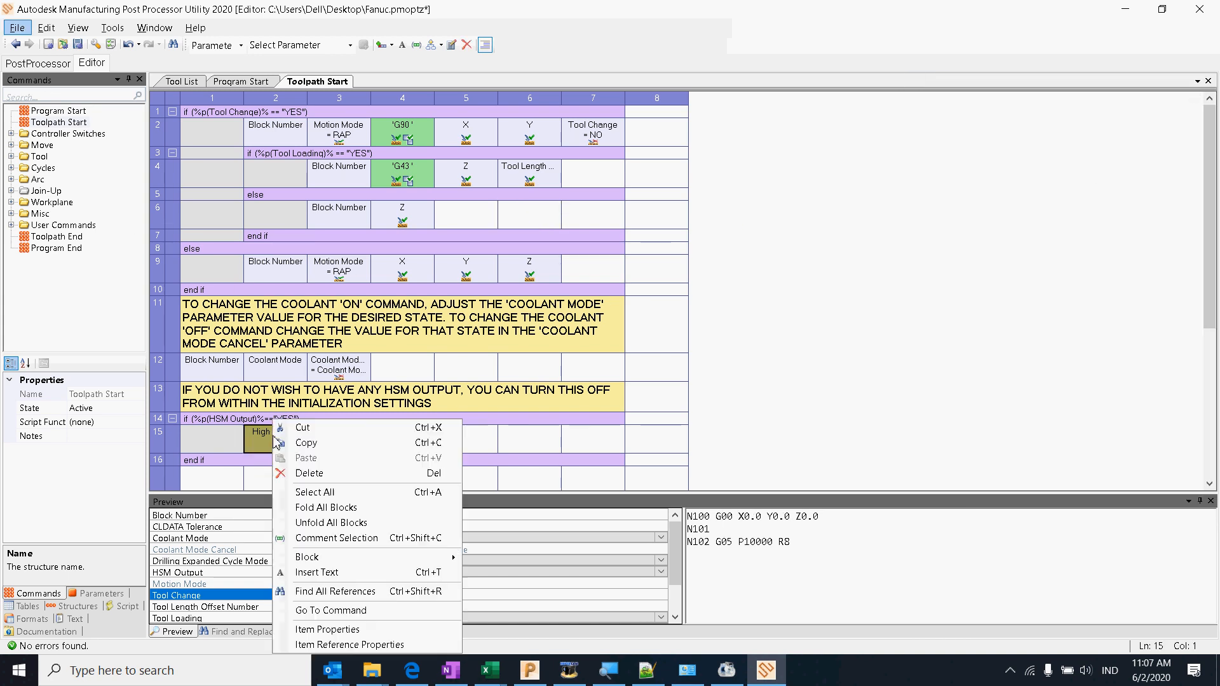
pyautogui.click(256, 439)
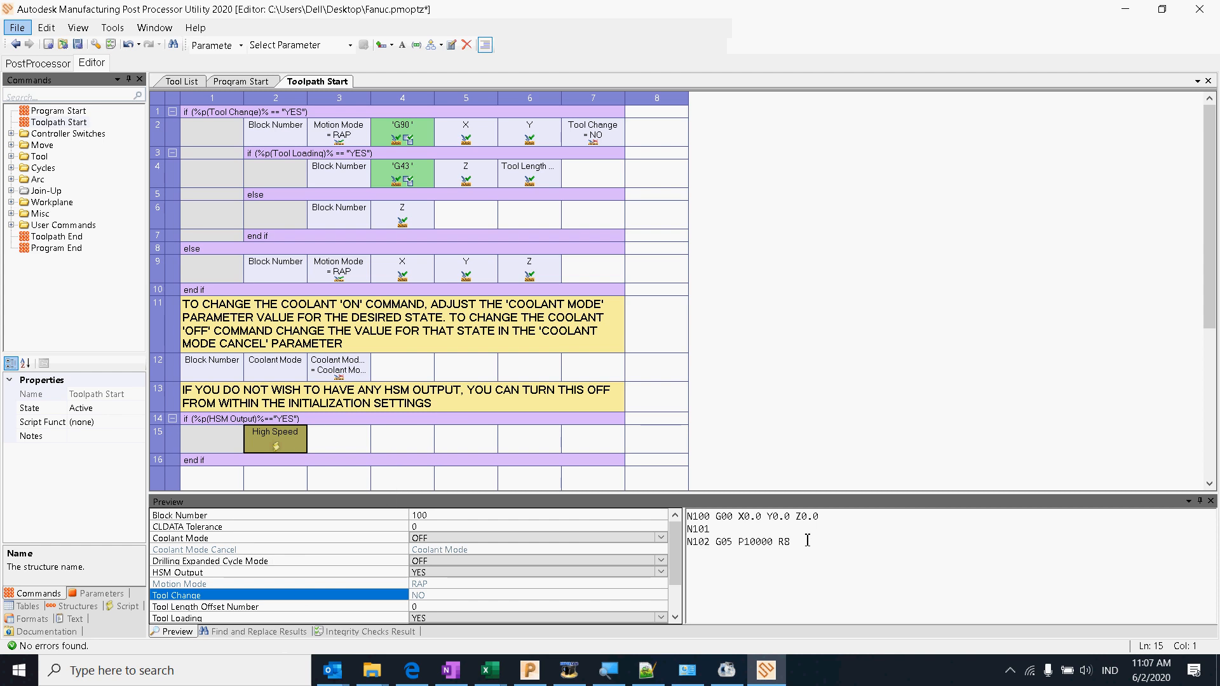
pyautogui.moveTo(807, 540); pyautogui.dragTo(723, 536)
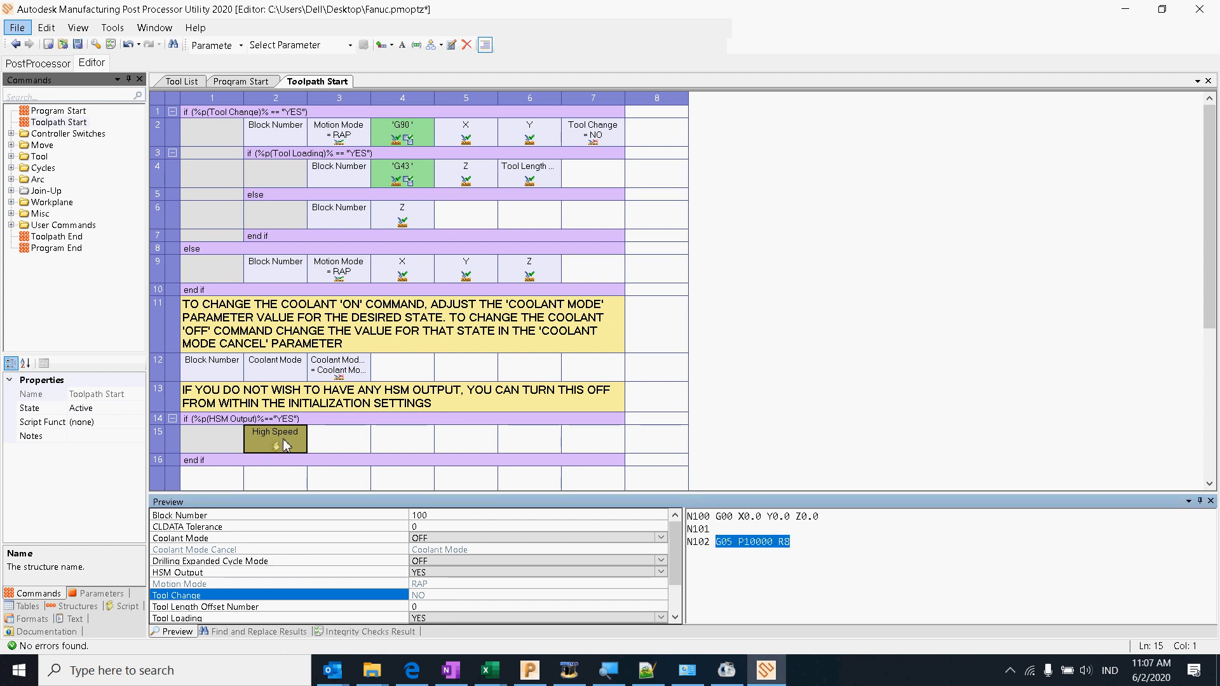
pyautogui.click(11, 226)
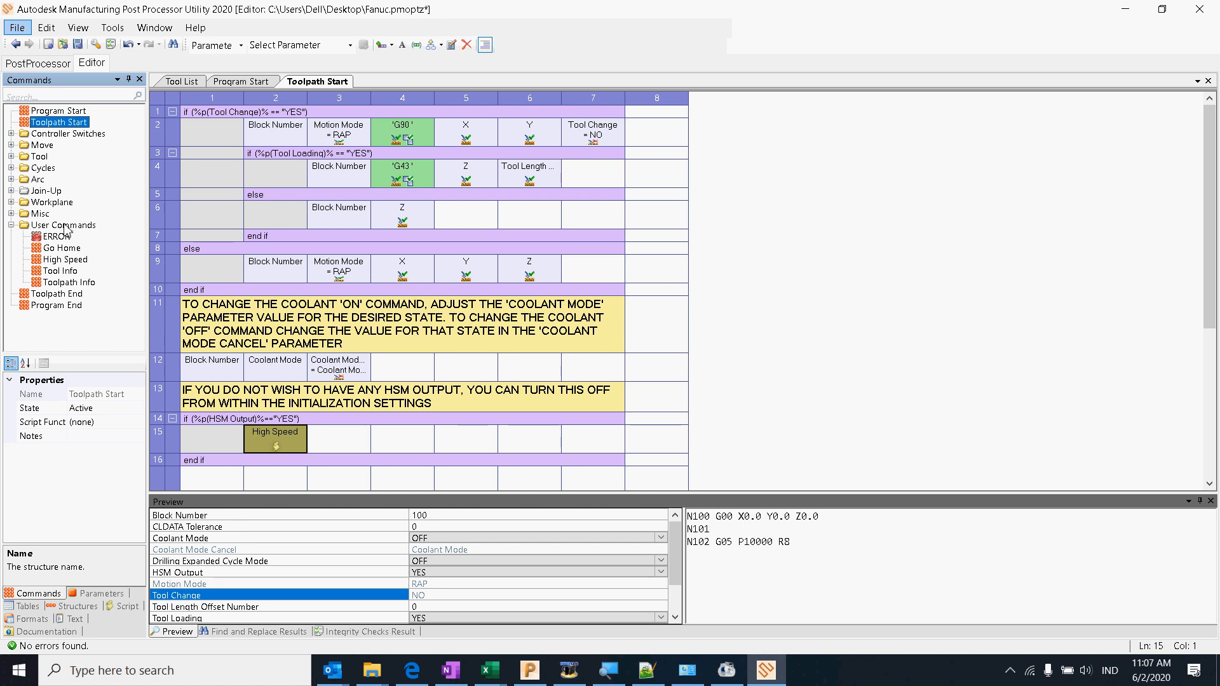
pyautogui.click(66, 260)
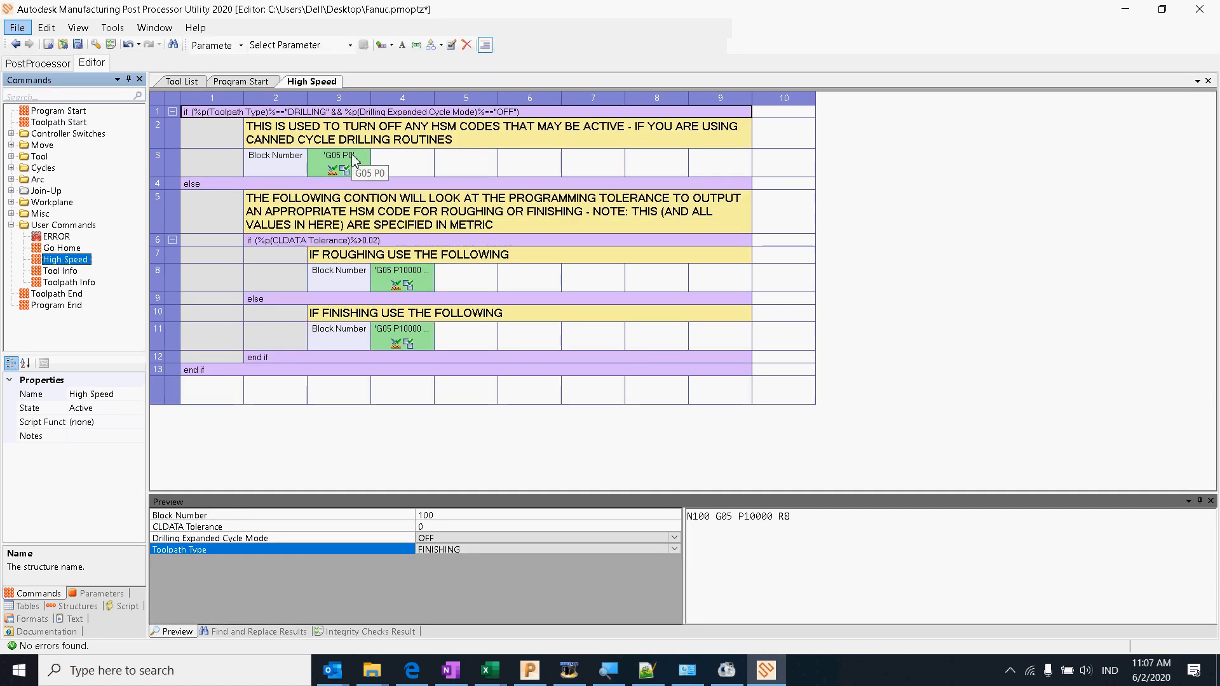
# Step: Remove R4 from the roughing code in row 8 of High Speed, leaving G05 P10000
pyautogui.doubleClick(396, 279)
pyautogui.doubleClick(429, 269)
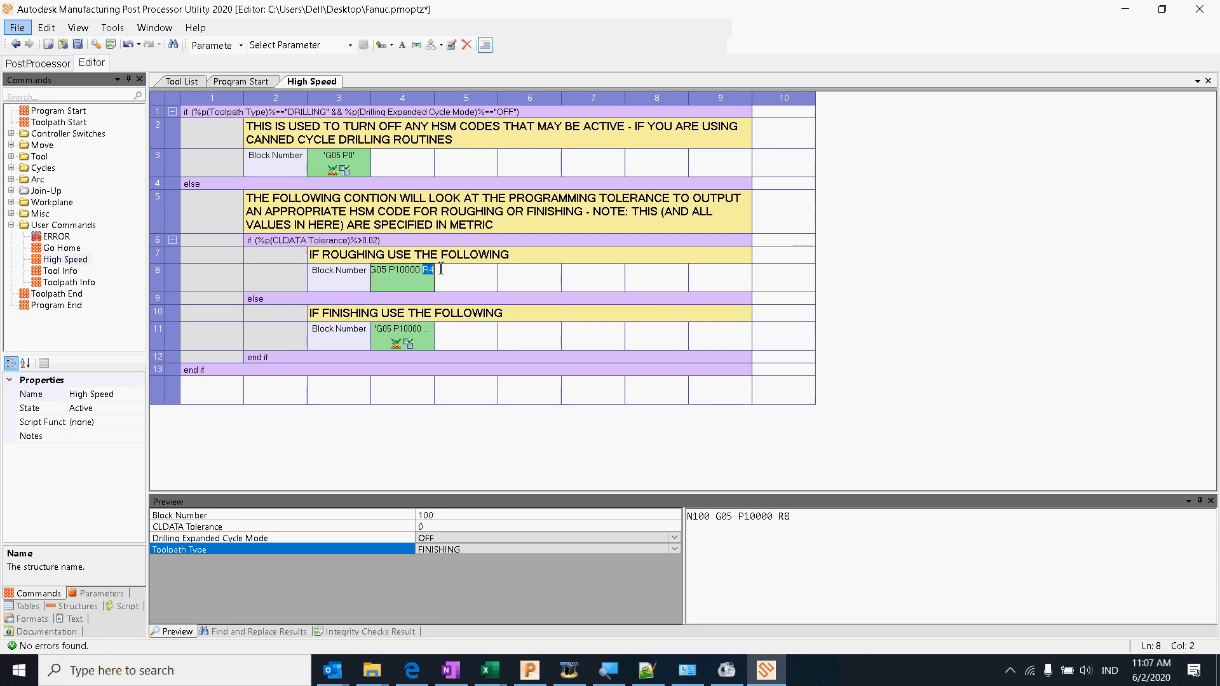
pyautogui.press('Delete')
pyautogui.click(467, 284)
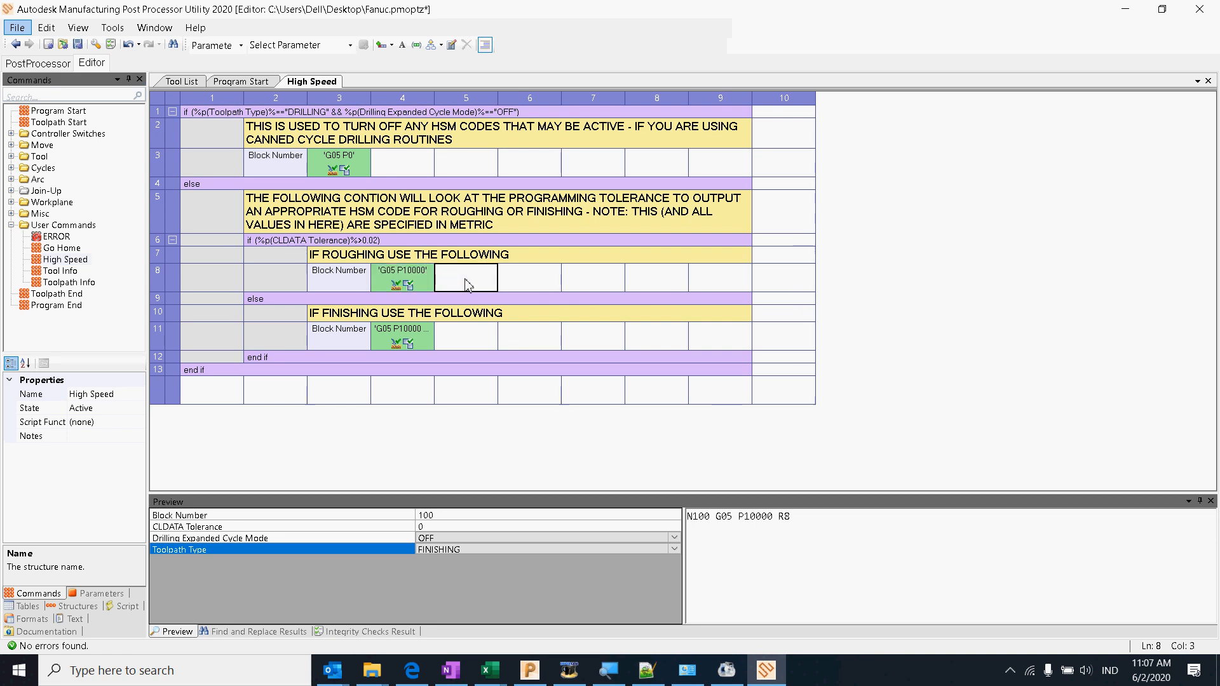
# Step: Remove R8 from the finishing code in row 11 of High Speed, leaving G05 P10000
pyautogui.doubleClick(429, 335)
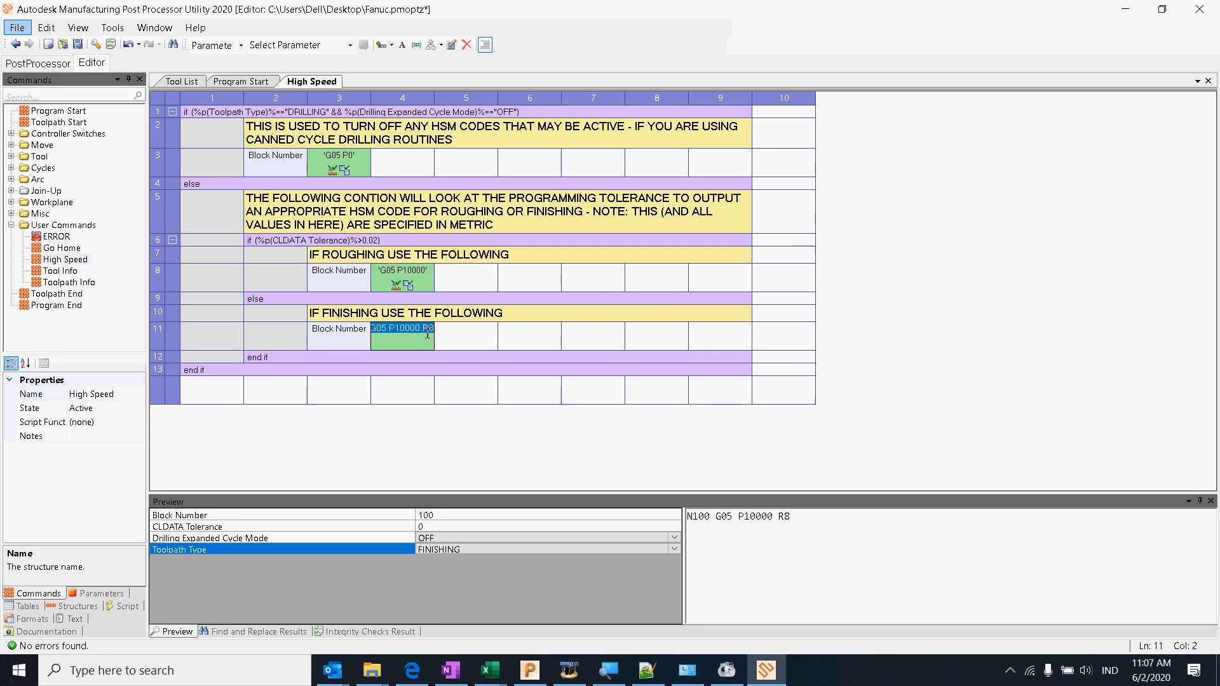
pyautogui.doubleClick(427, 334)
pyautogui.press('Delete')
pyautogui.click(475, 344)
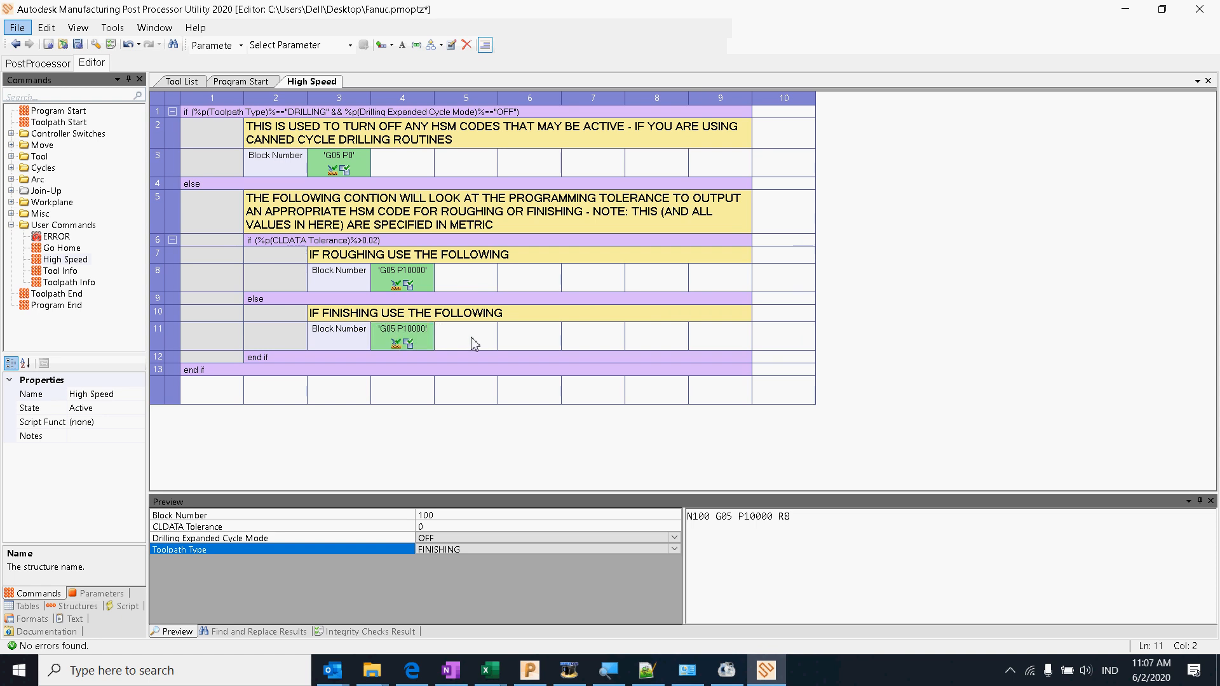
pyautogui.click(475, 343)
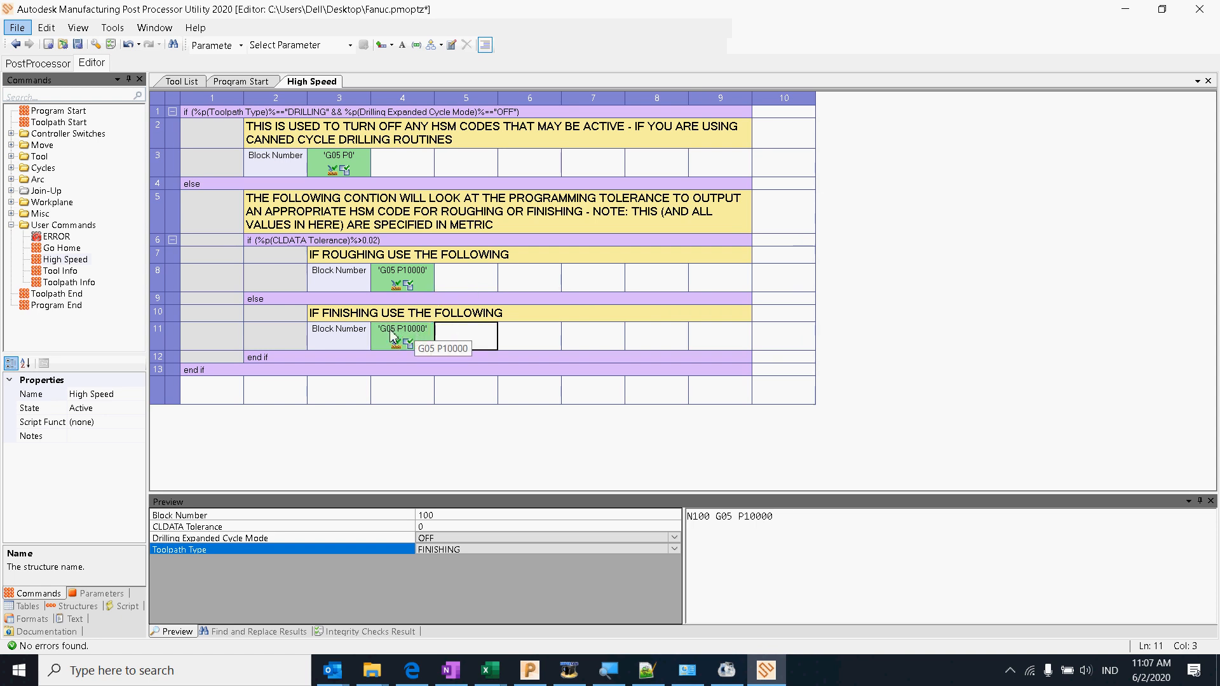
# Step: Restore R8 at the end of the finishing code in row 11 so it reads G05 P10000 R8
pyautogui.moveTo(350, 313); pyautogui.dragTo(410, 313)
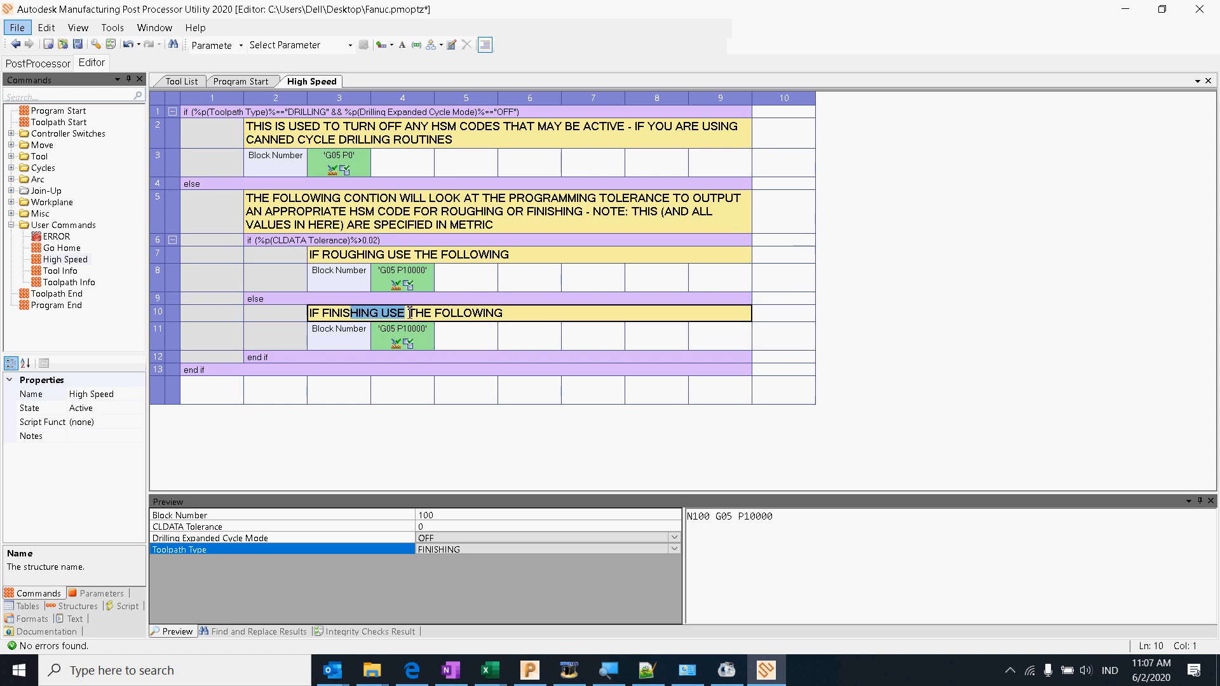
pyautogui.doubleClick(426, 330)
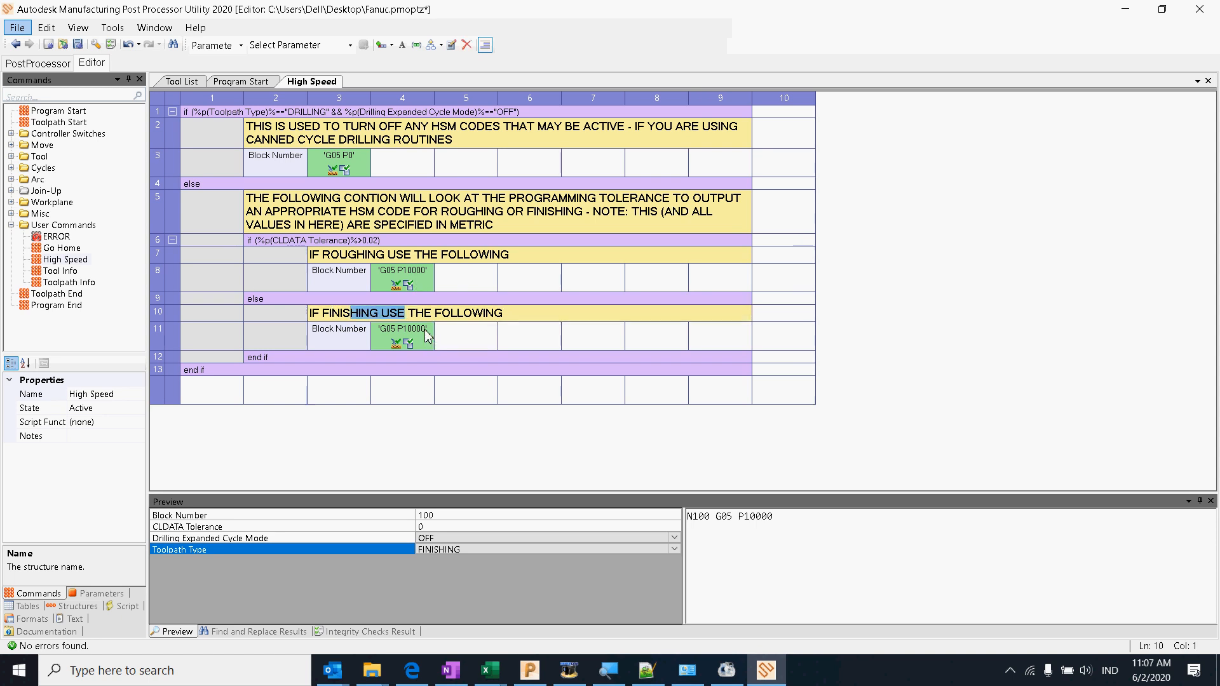
pyautogui.click(428, 331)
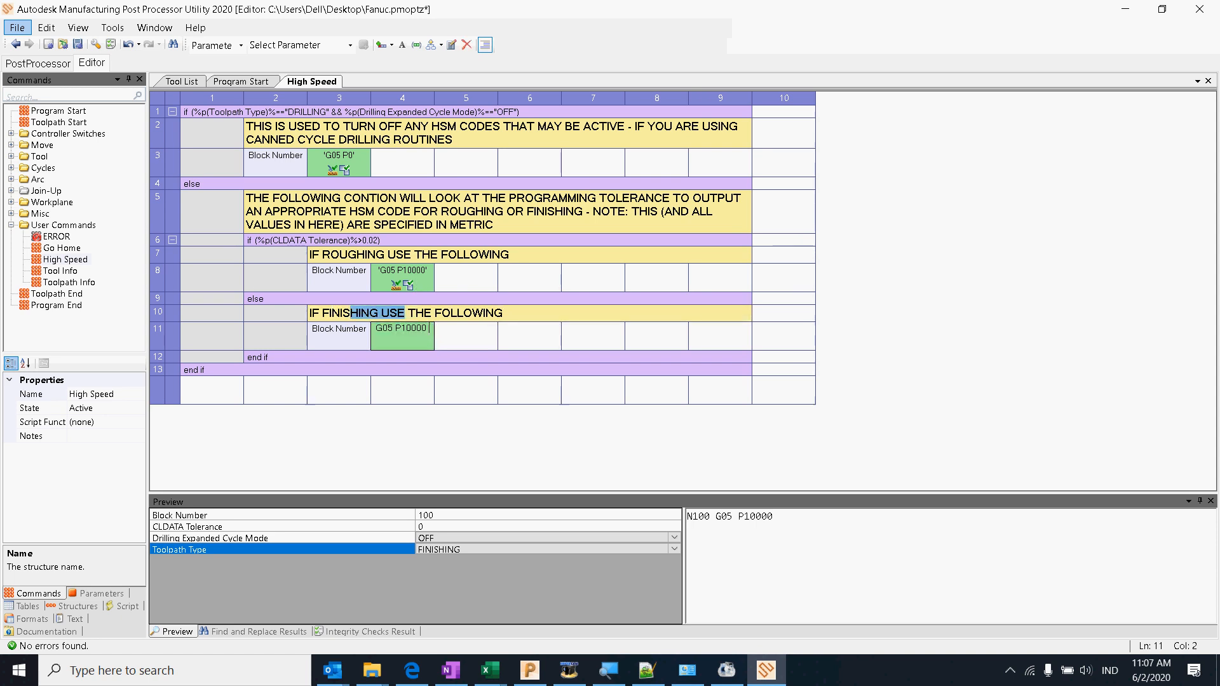
pyautogui.write('R8')
pyautogui.click(494, 346)
# Step: Process sample nc.cut as debug with the edited High Speed command and check its output in line N137
pyautogui.click(5, 62)
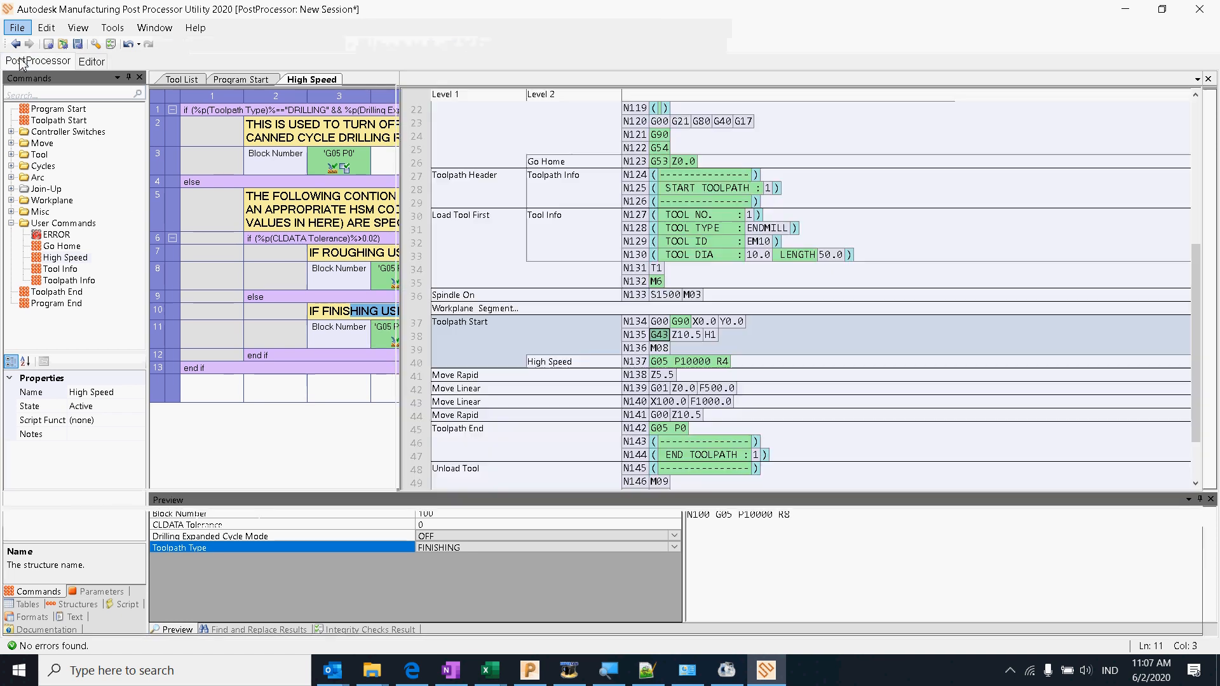
pyautogui.rightClick(66, 126)
pyautogui.click(125, 148)
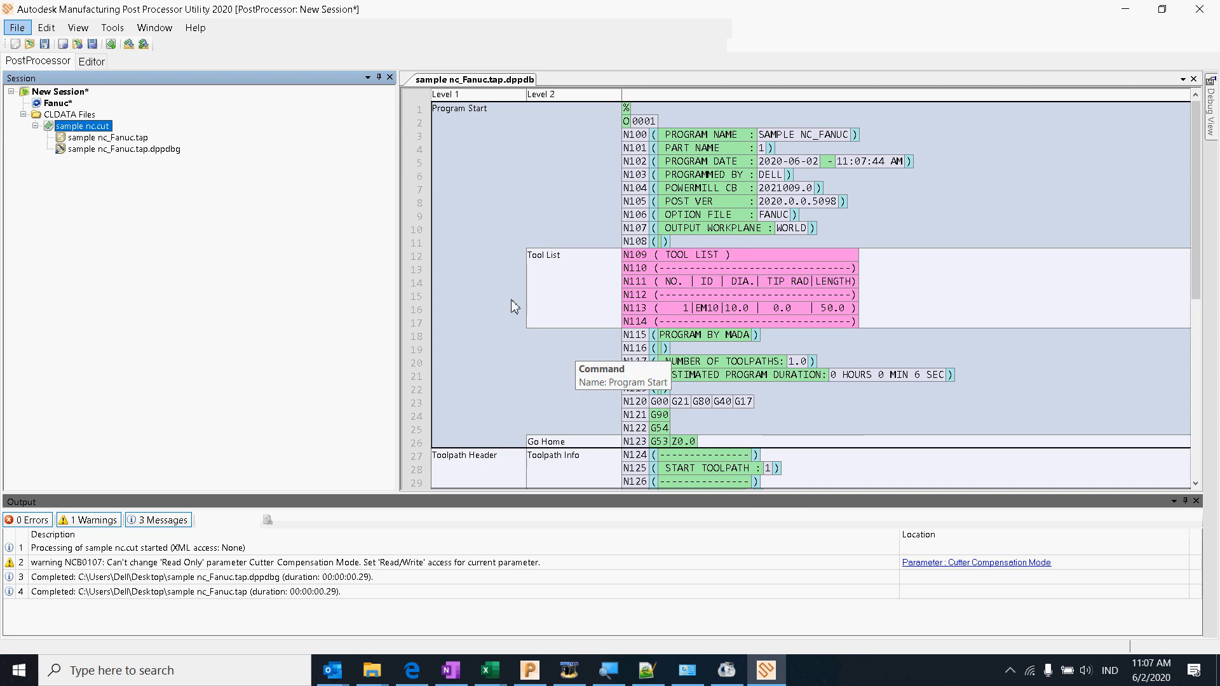
pyautogui.scroll(-6, 801, 392)
pyautogui.scroll(-2, 801, 393)
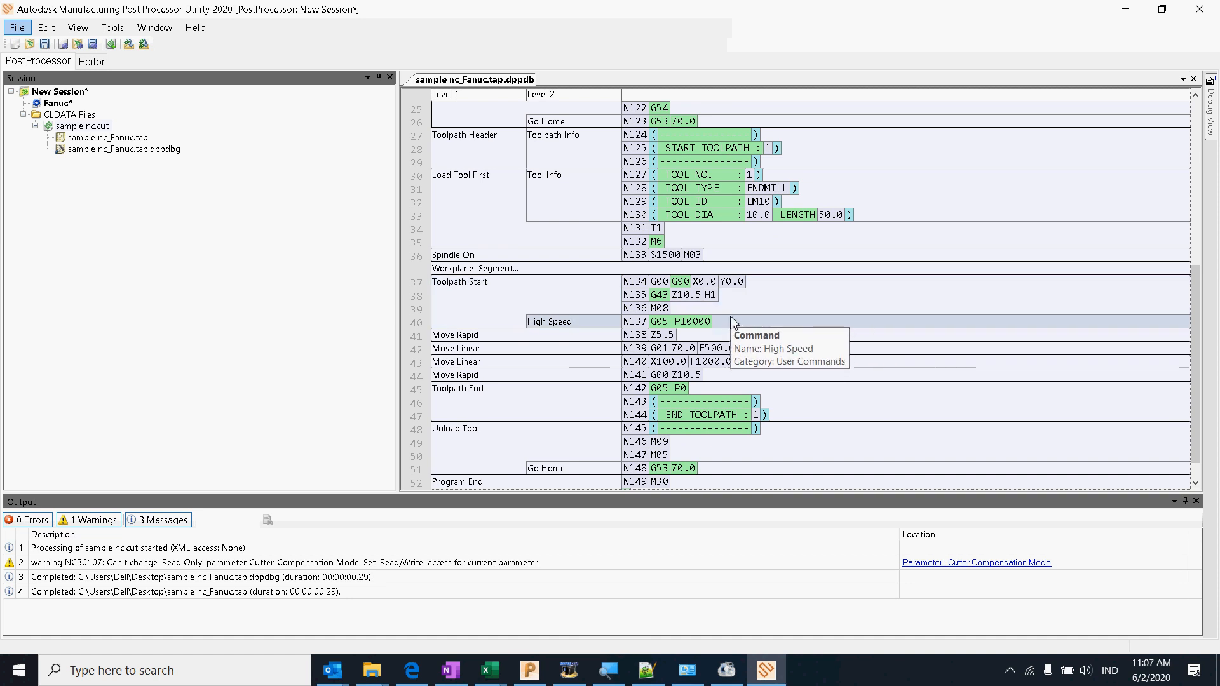
# Step: Open Program Start from debug line N118 and disable the comment blocks in rows 18 to 22 below Tool List
pyautogui.scroll(3, 731, 324)
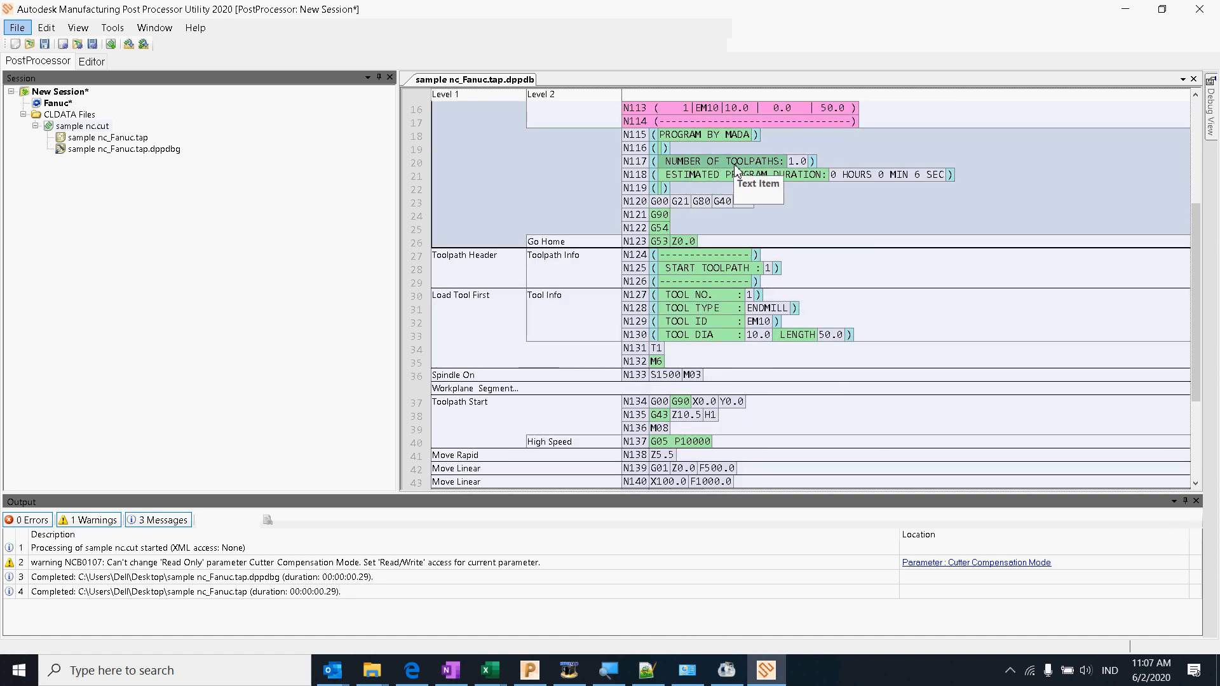
pyautogui.doubleClick(647, 174)
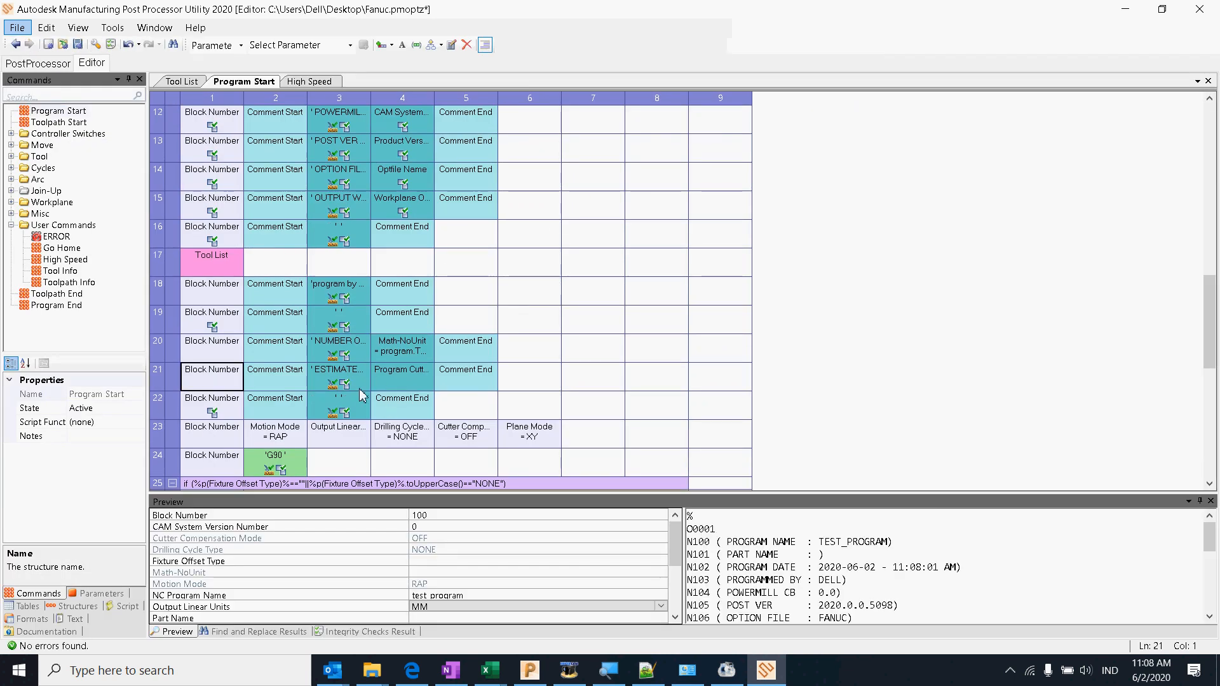
pyautogui.click(394, 410)
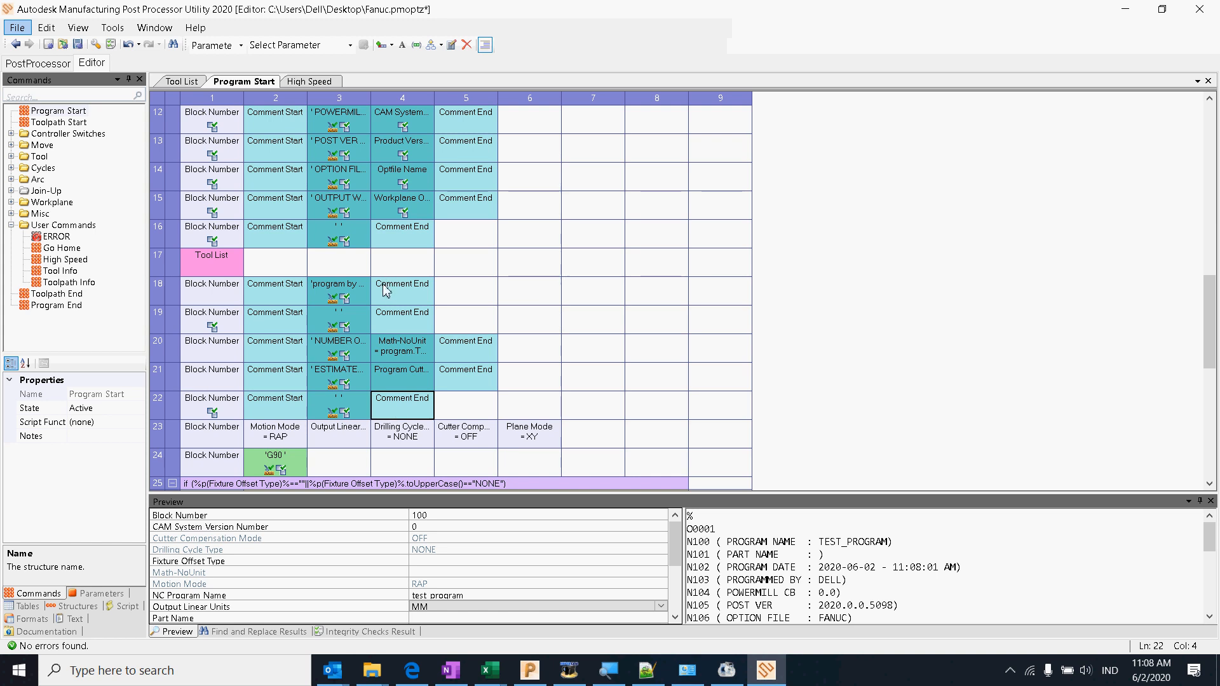
pyautogui.keyDown('shift'); pyautogui.click(386, 291); pyautogui.keyUp('shift')
pyautogui.click(197, 289)
pyautogui.keyDown('shift'); pyautogui.click(402, 408); pyautogui.keyUp('shift')
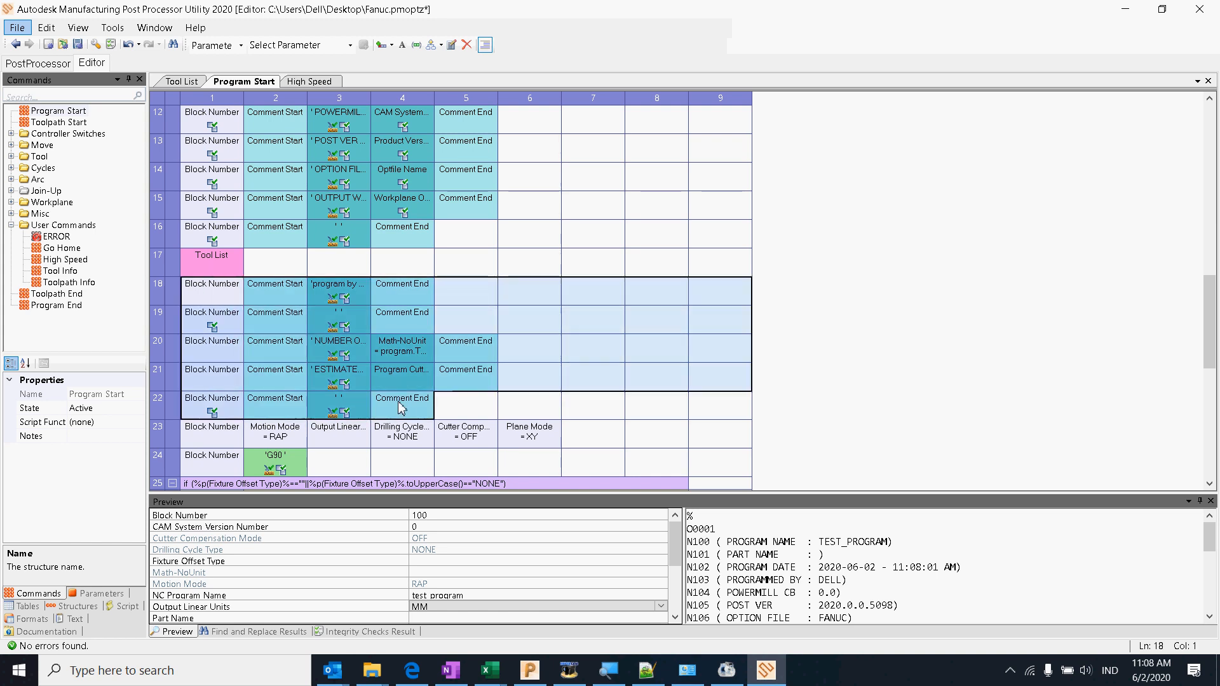
pyautogui.rightClick(401, 408)
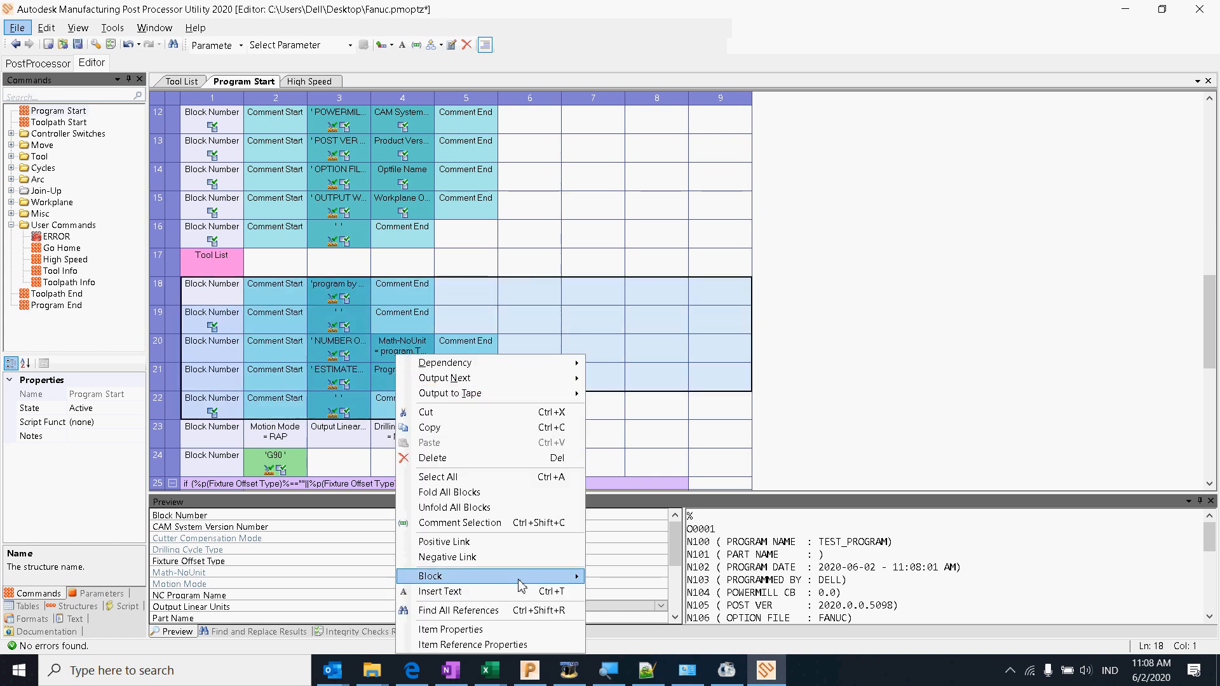
pyautogui.moveTo(520, 582)
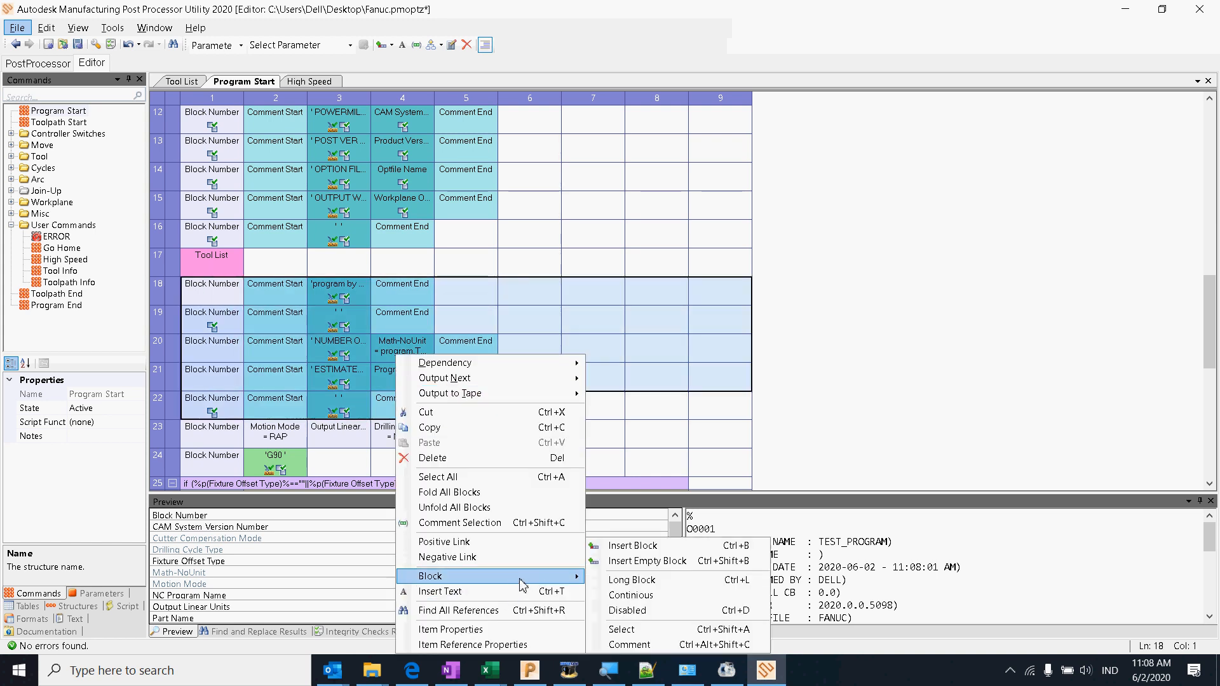
pyautogui.click(646, 612)
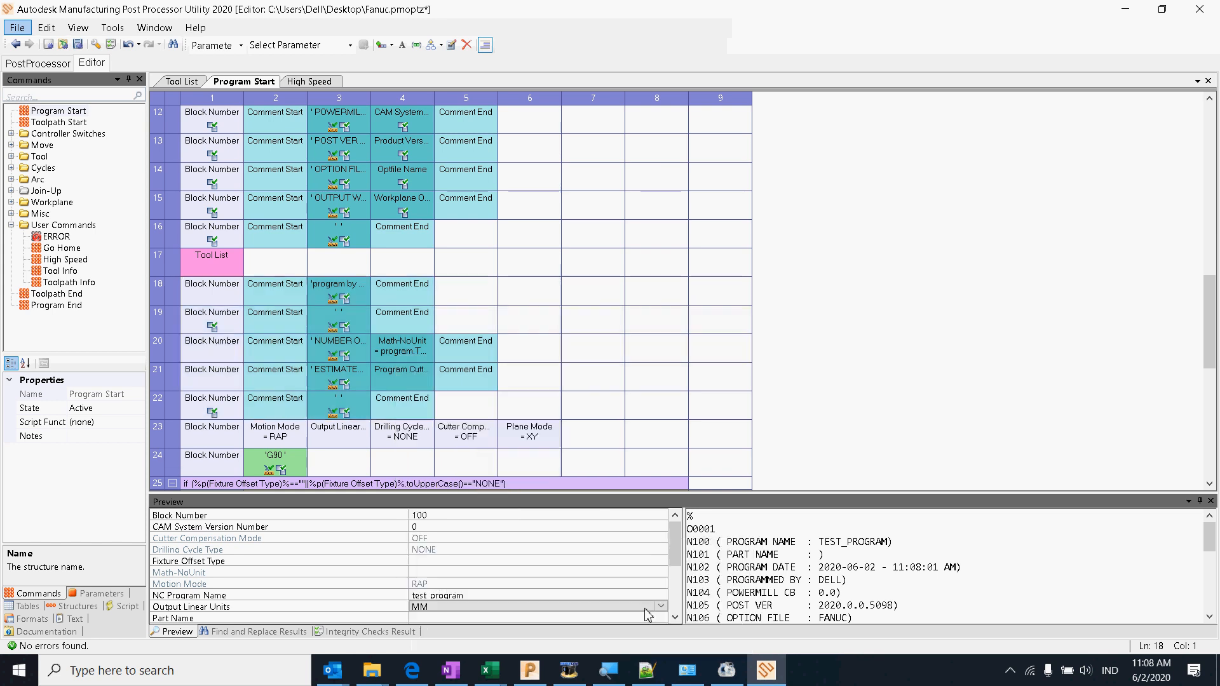
# Step: Process sample nc.cut as debug again with the Program Start comment blocks disabled
pyautogui.click(36, 63)
pyautogui.rightClick(79, 127)
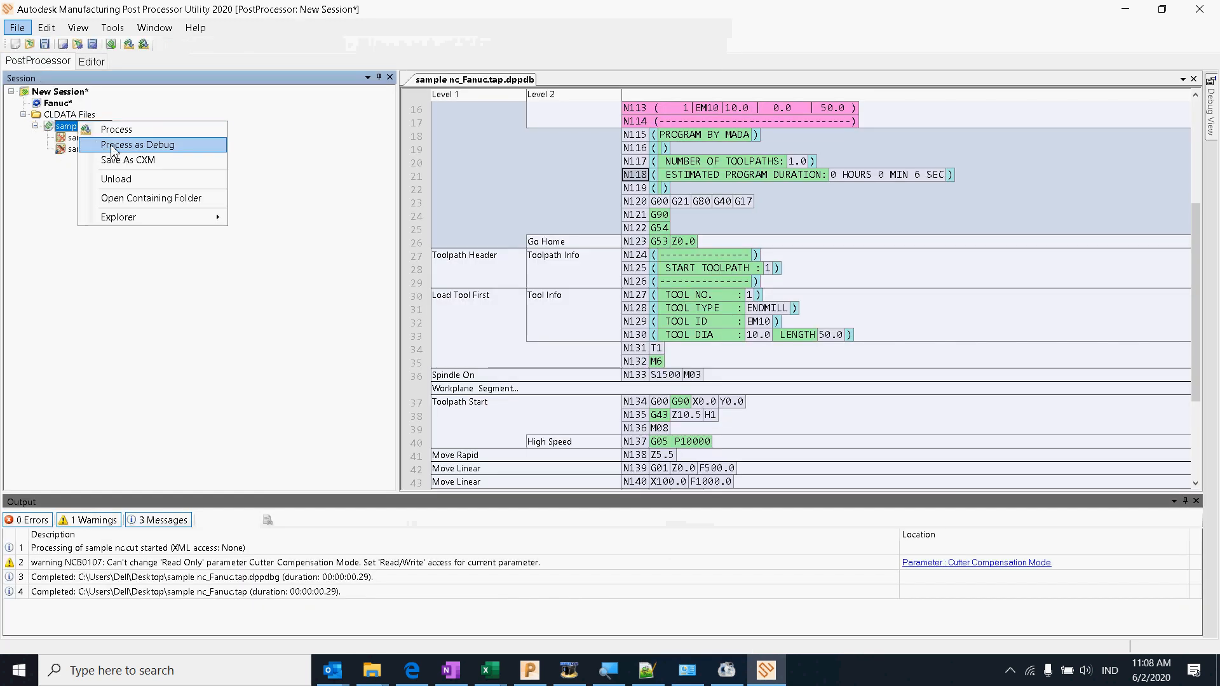
pyautogui.click(108, 144)
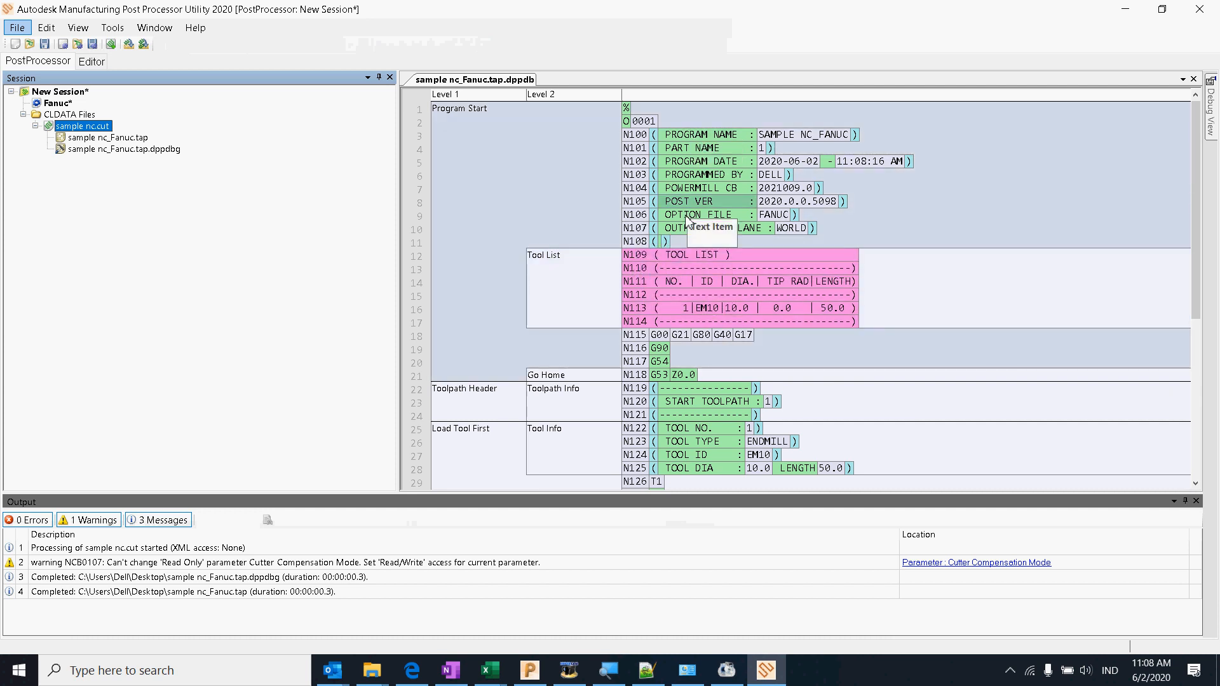
# Step: Review the reprocessed debug output and open the Toolpath End command from the G05 P0 line N137
pyautogui.scroll(-4, 798, 337)
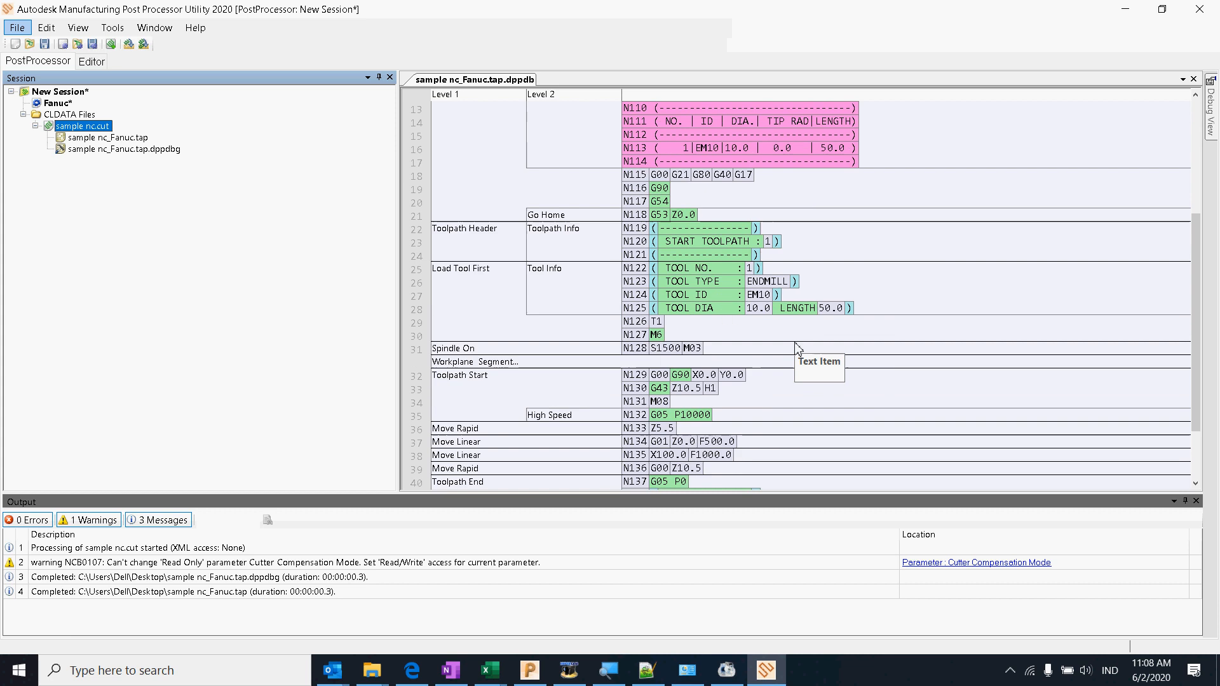
pyautogui.scroll(-6, 798, 348)
pyautogui.scroll(3, 705, 350)
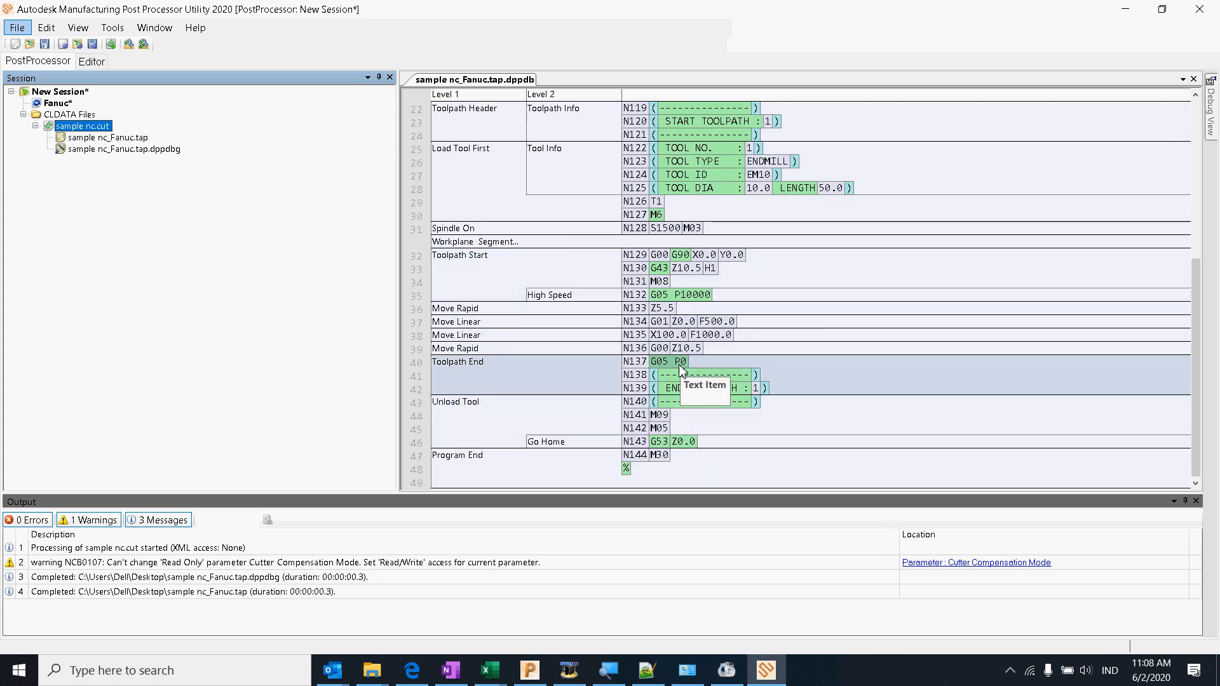
pyautogui.doubleClick(572, 372)
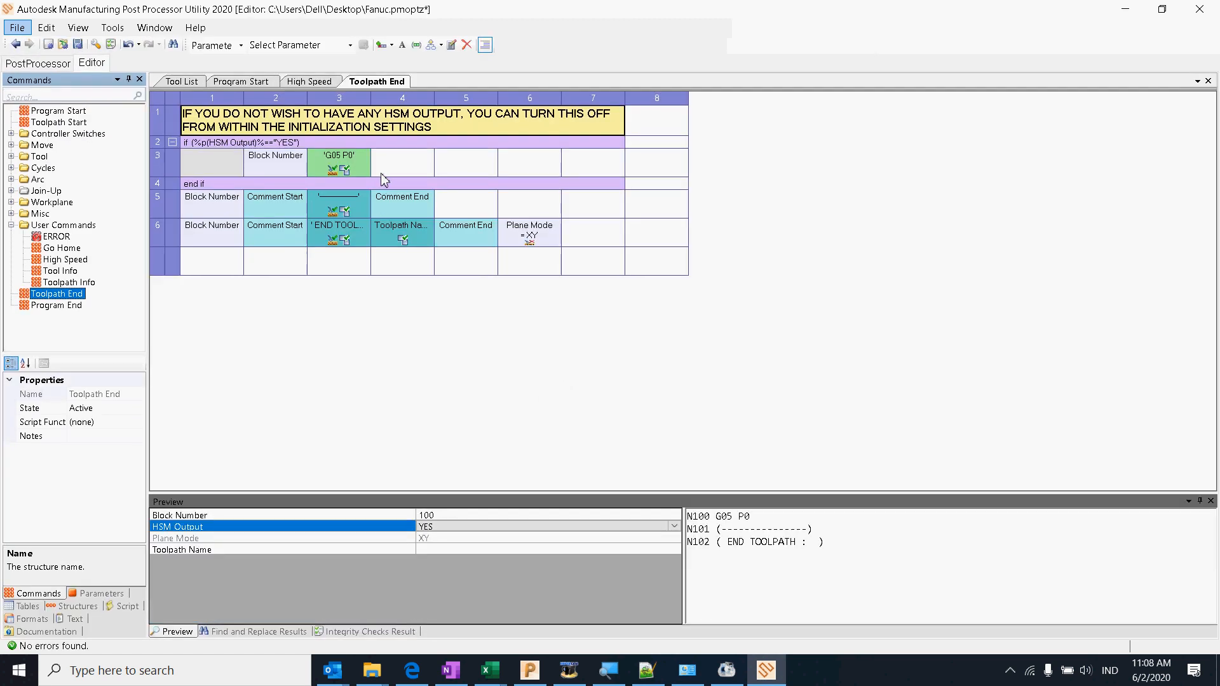
# Step: Insert a new block below row 5 in Toolpath End with comment start and end markers and a text item between them
pyautogui.click(381, 174)
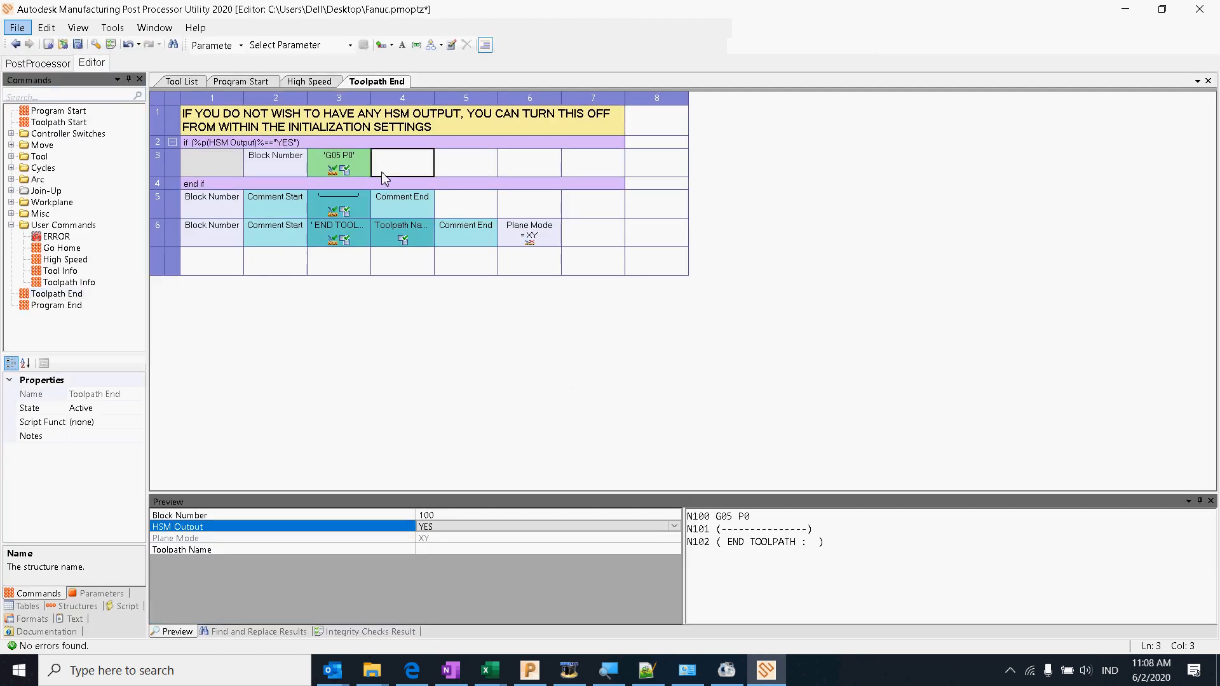
pyautogui.click(445, 201)
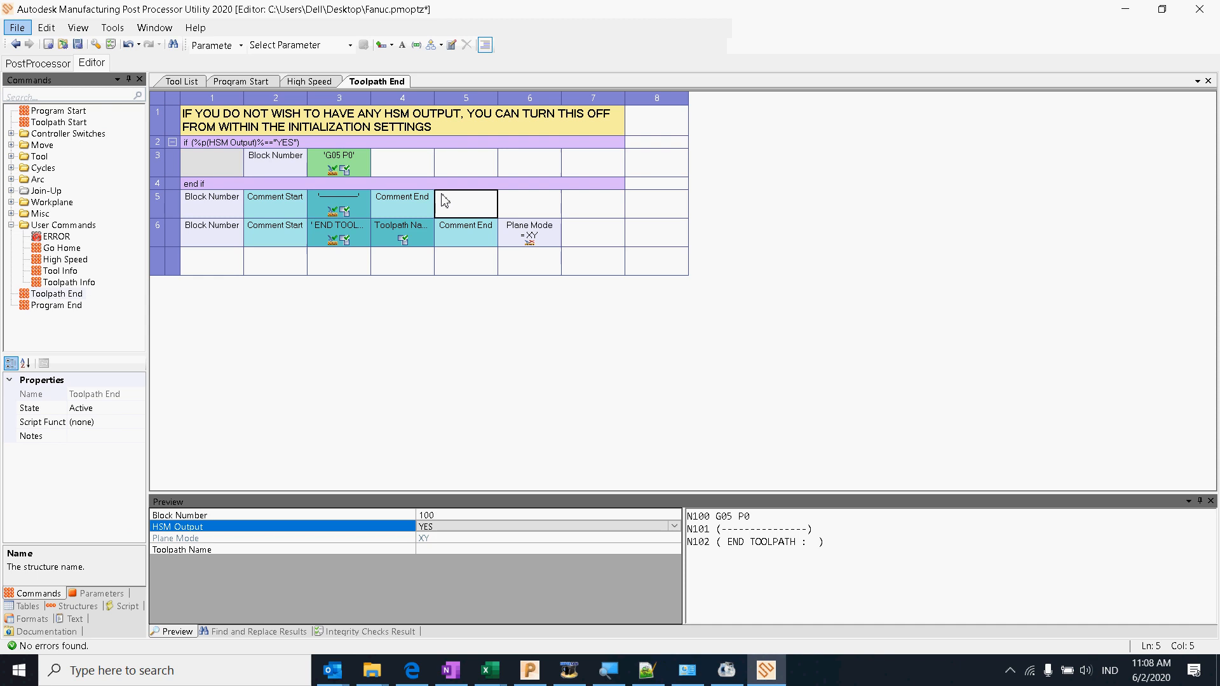
pyautogui.click(194, 205)
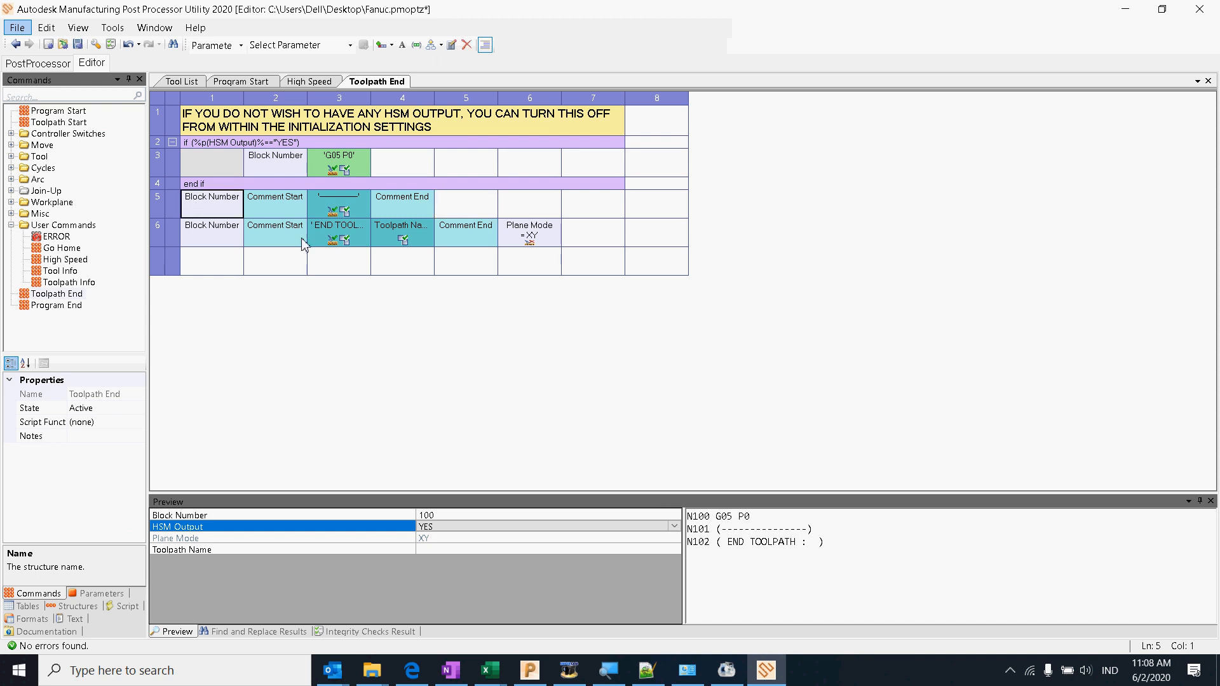
pyautogui.click(458, 205)
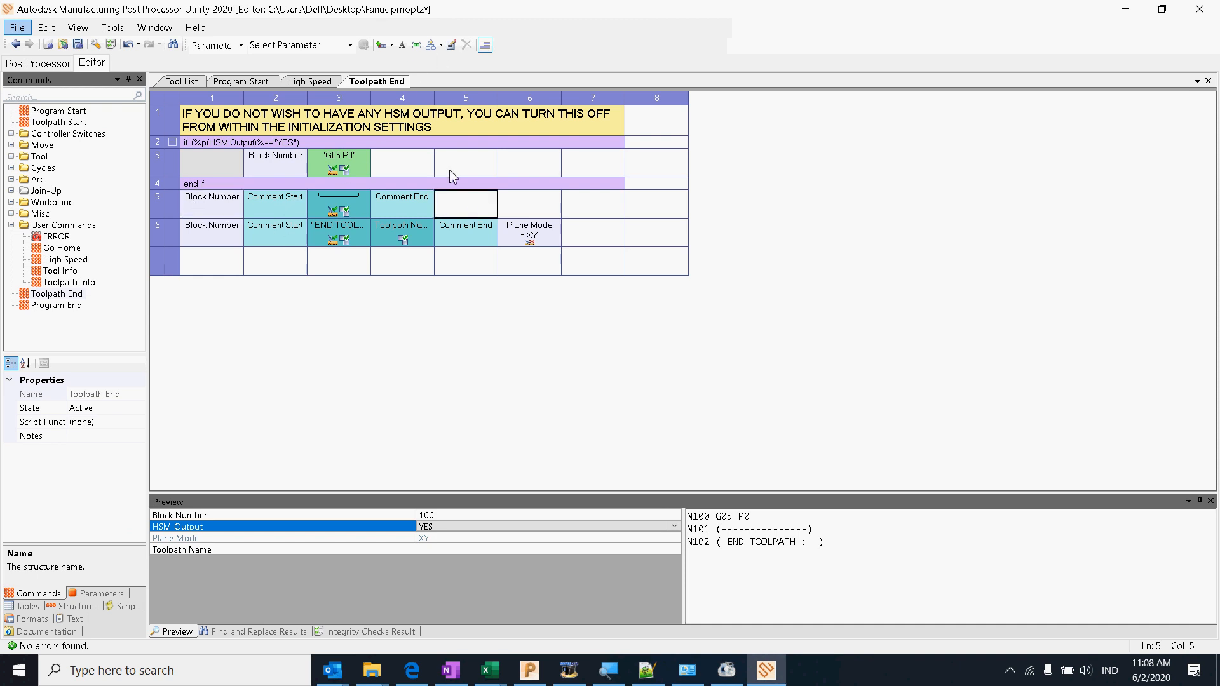
pyautogui.click(381, 46)
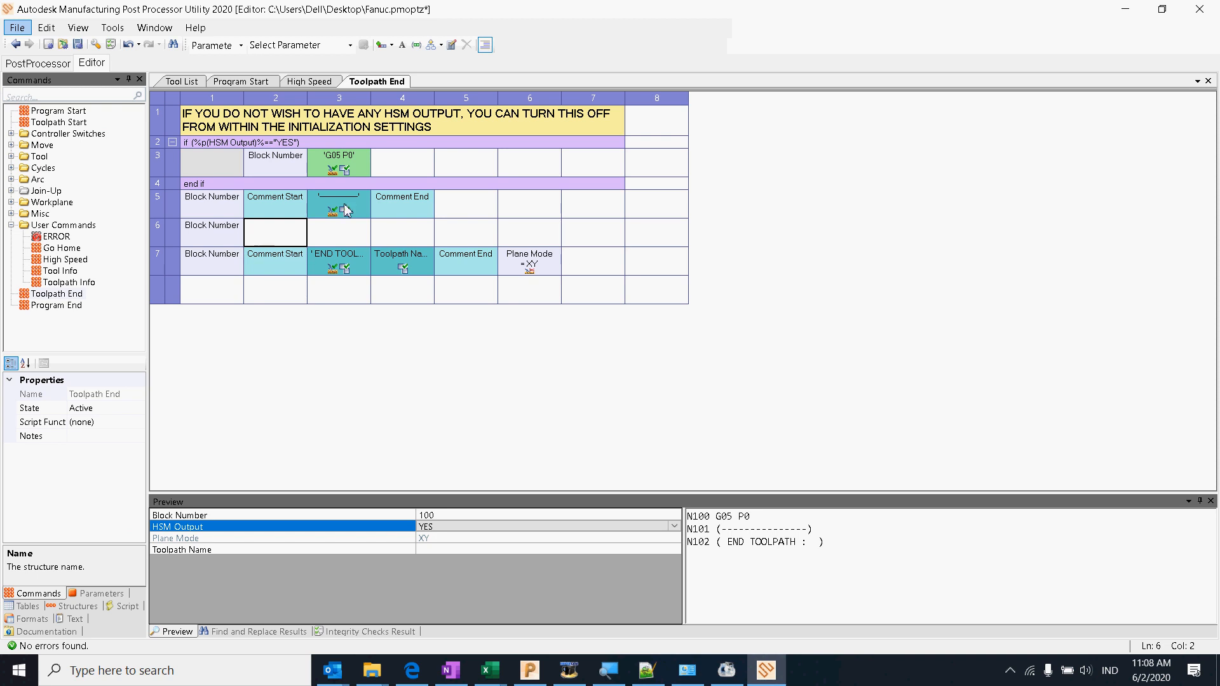
pyautogui.click(416, 46)
pyautogui.click(353, 237)
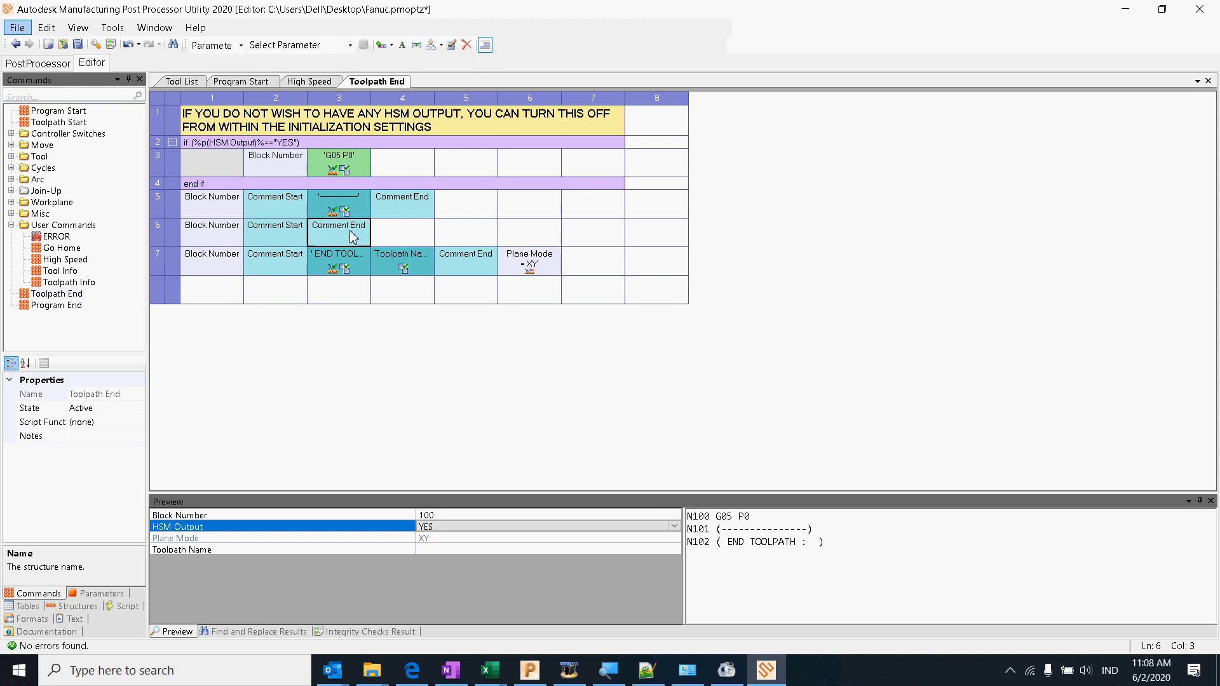
pyautogui.click(402, 45)
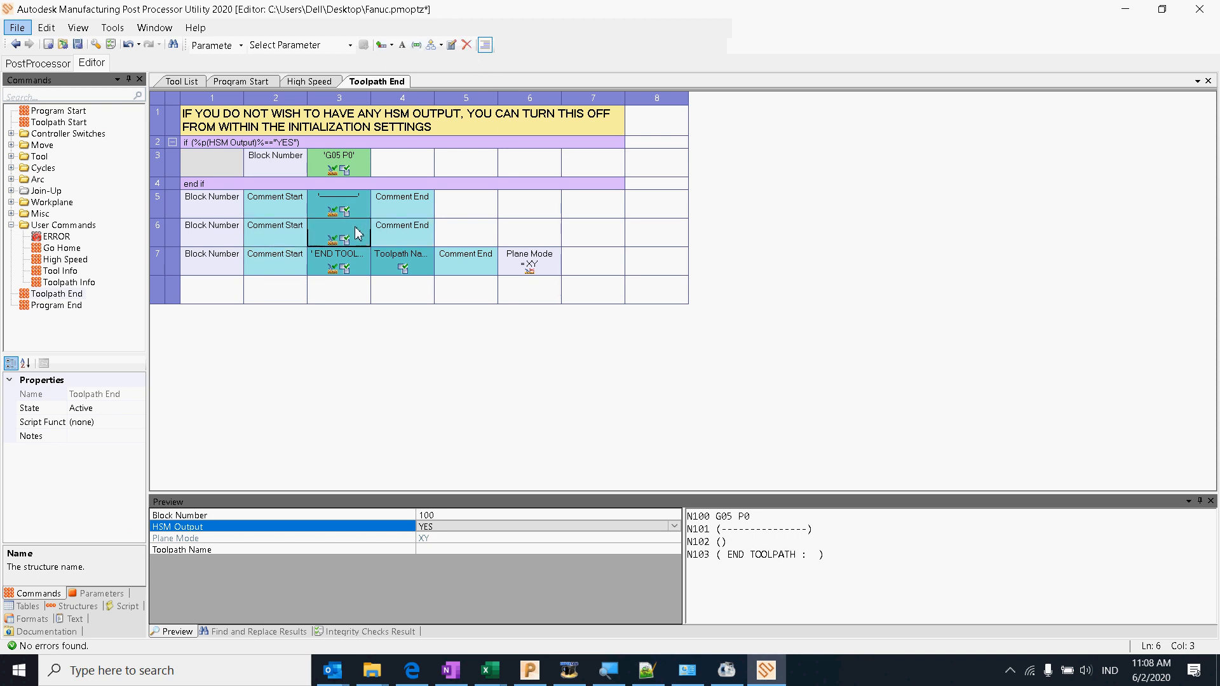
# Step: Enter CHECK KOMPENSASI DAN UKURAN as the comment text in row 6 of Toolpath End
pyautogui.doubleClick(358, 230)
pyautogui.write('CHECK KOM')
pyautogui.write('PENSA')
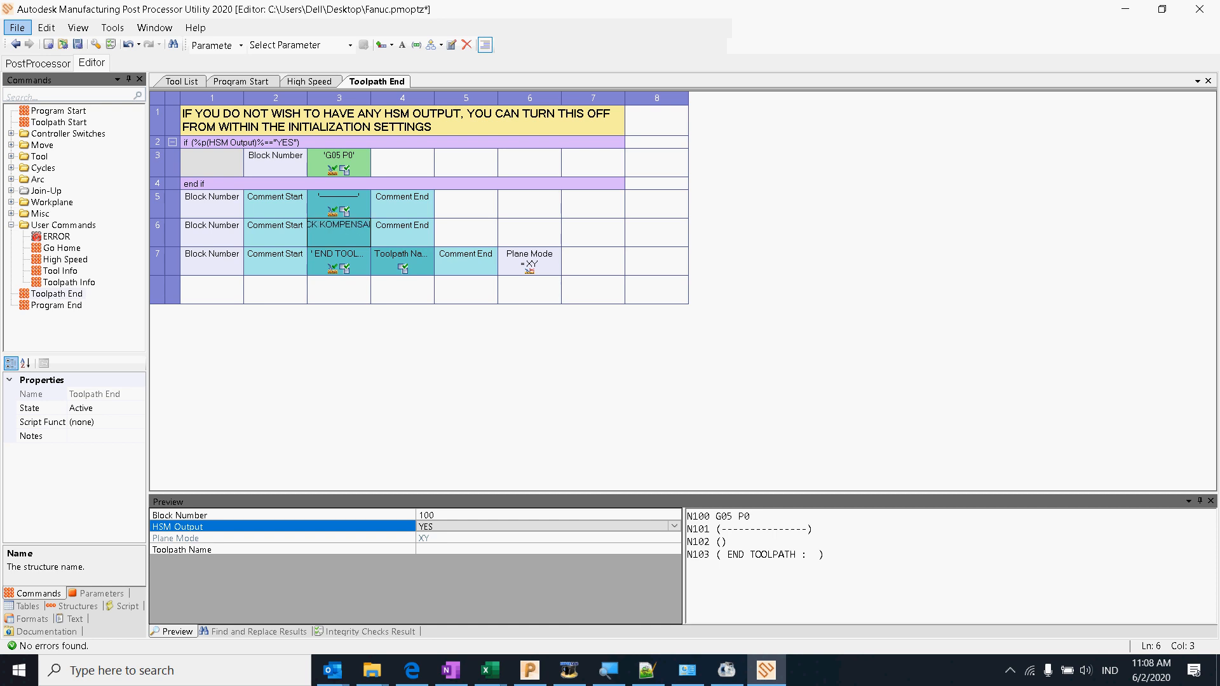
pyautogui.write('SI')
pyautogui.write('DAN UKURAN')
pyautogui.press('Return')
# Step: Process sample nc.cut as debug to test the new Toolpath End comment
pyautogui.click(48, 66)
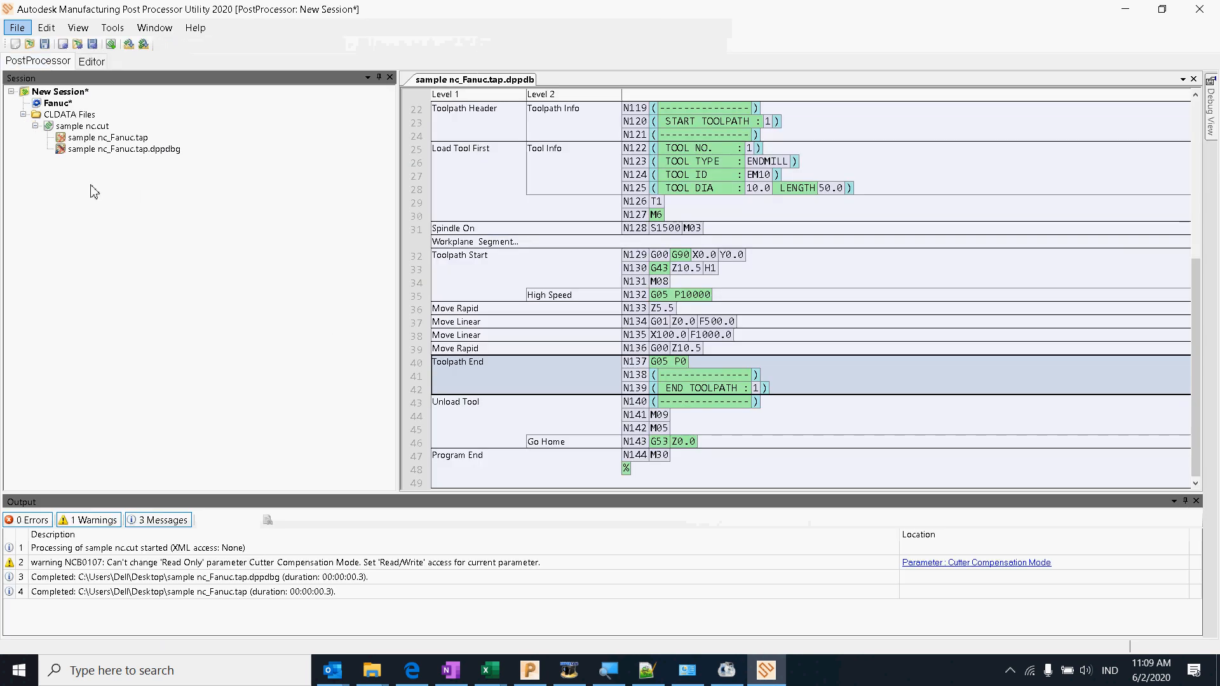
pyautogui.rightClick(86, 127)
pyautogui.click(122, 150)
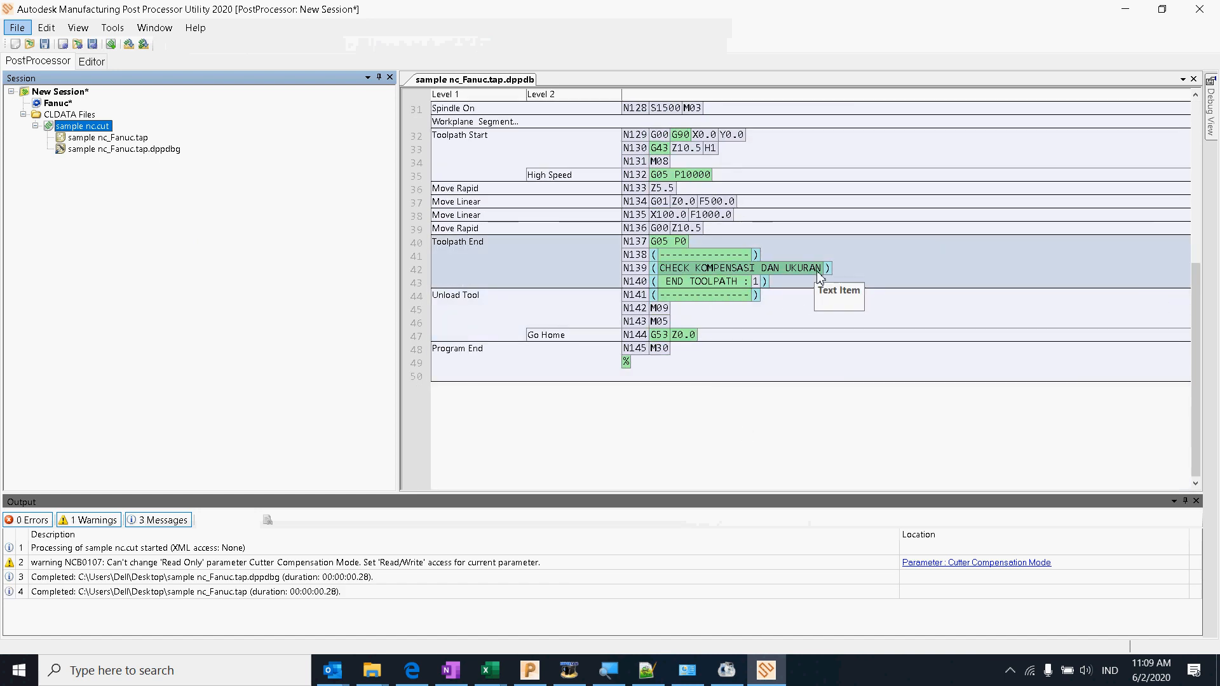
# Step: Open the Program End command from debug line N145 and examine its blocks and the M30 line in the preview
pyautogui.click(596, 337)
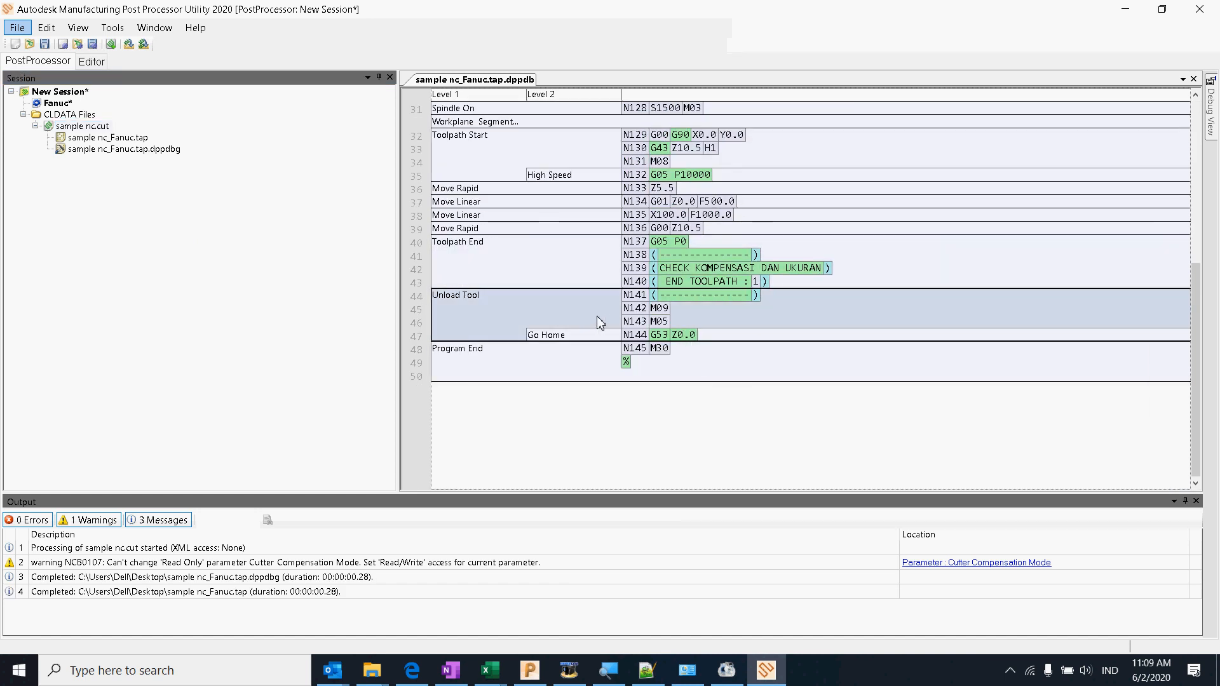
pyautogui.doubleClick(660, 350)
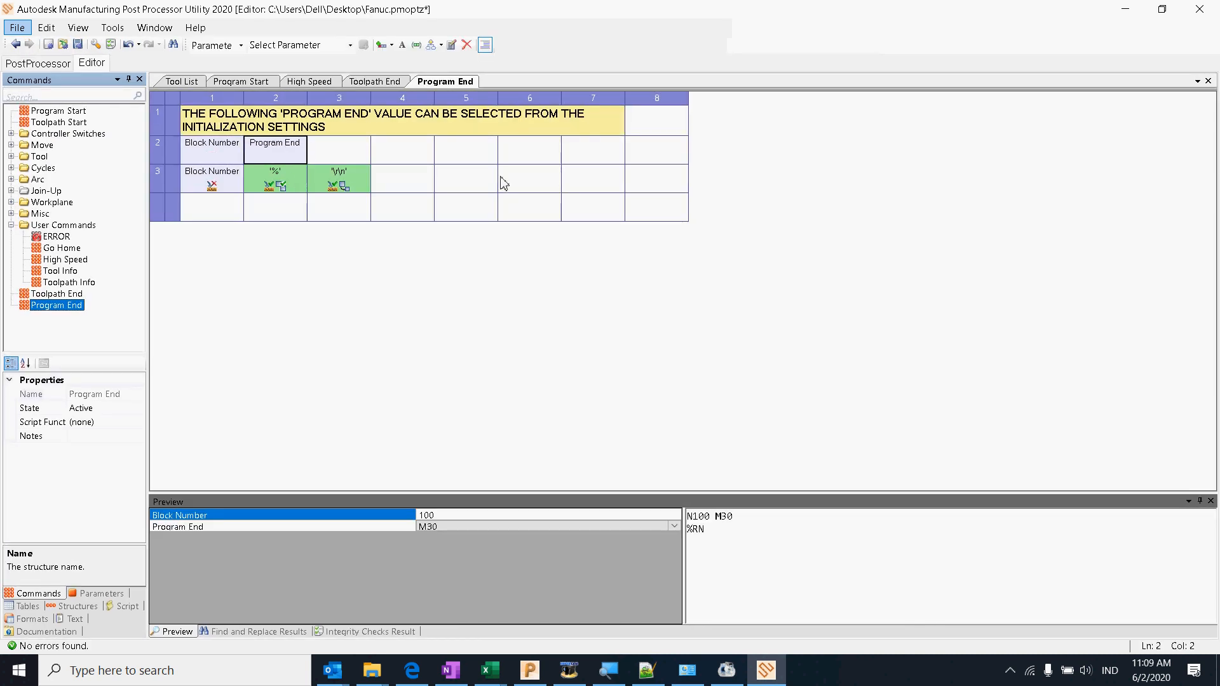
pyautogui.click(261, 149)
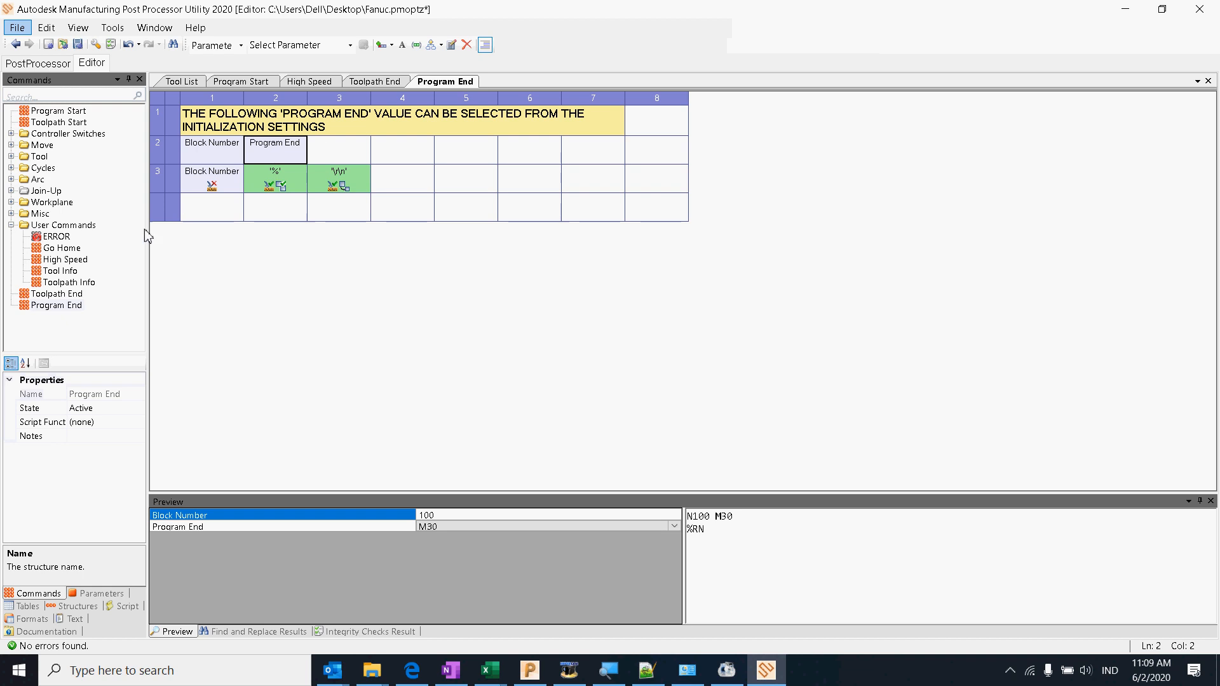
pyautogui.click(277, 178)
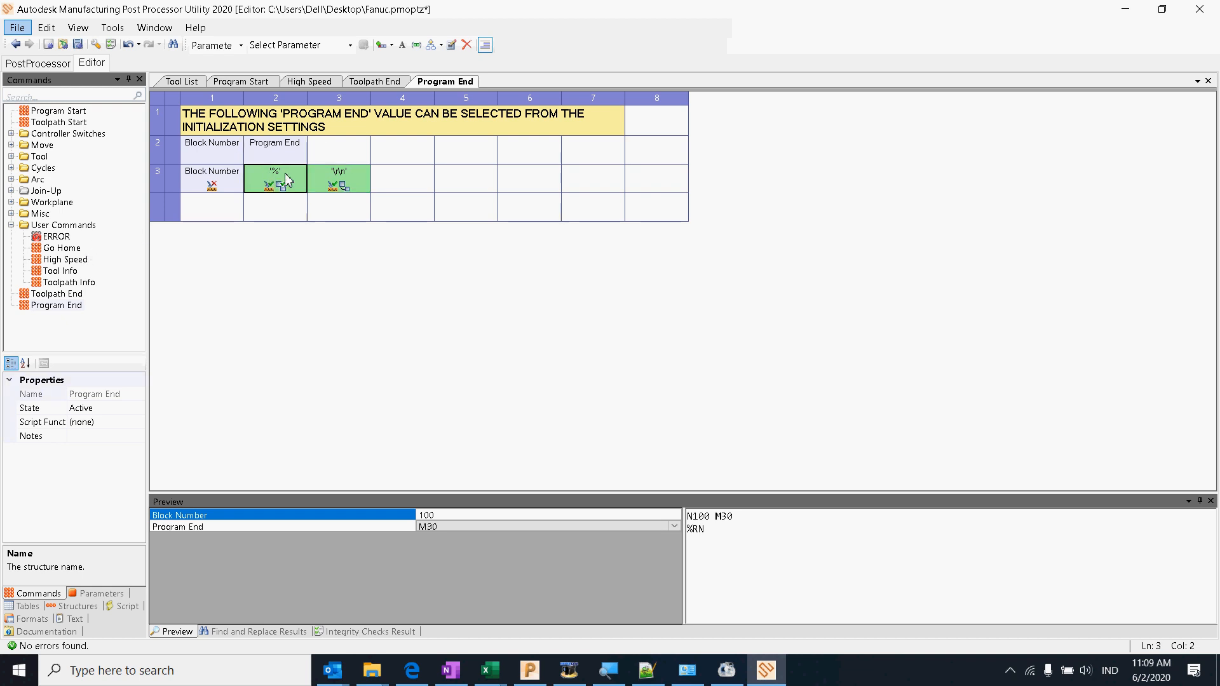
pyautogui.moveTo(742, 509); pyautogui.dragTo(689, 512)
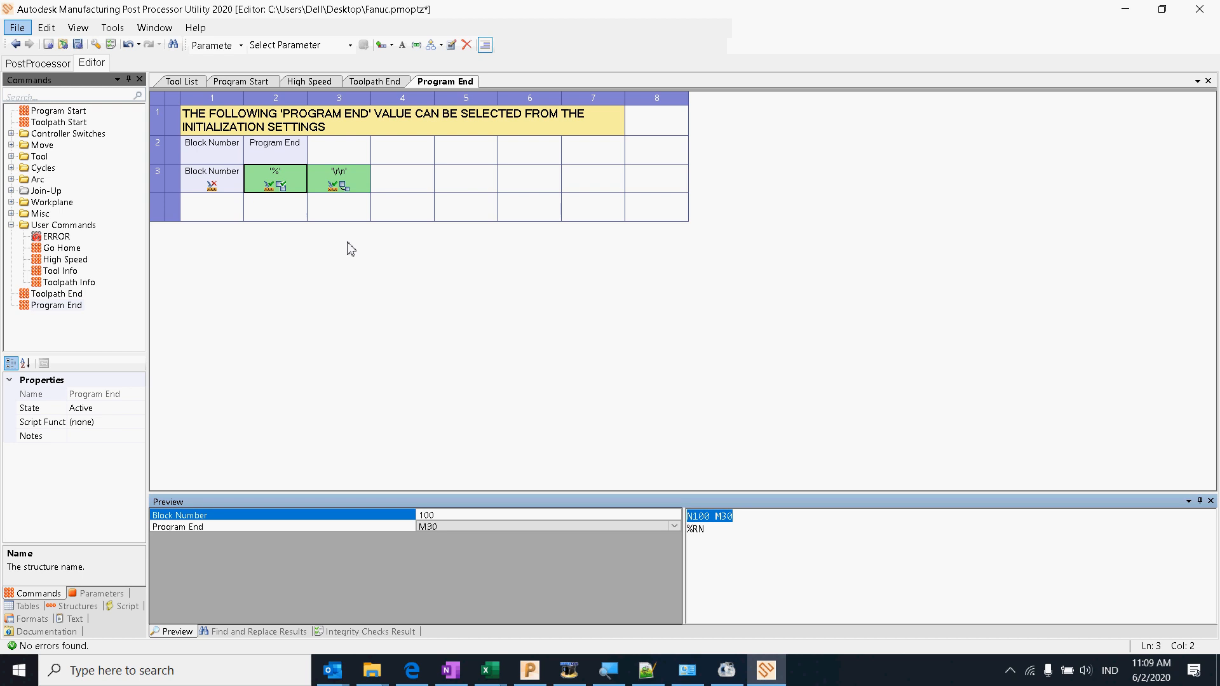
# Step: Insert a new block below row 2 in Program End and add the text 99 to it
pyautogui.click(318, 156)
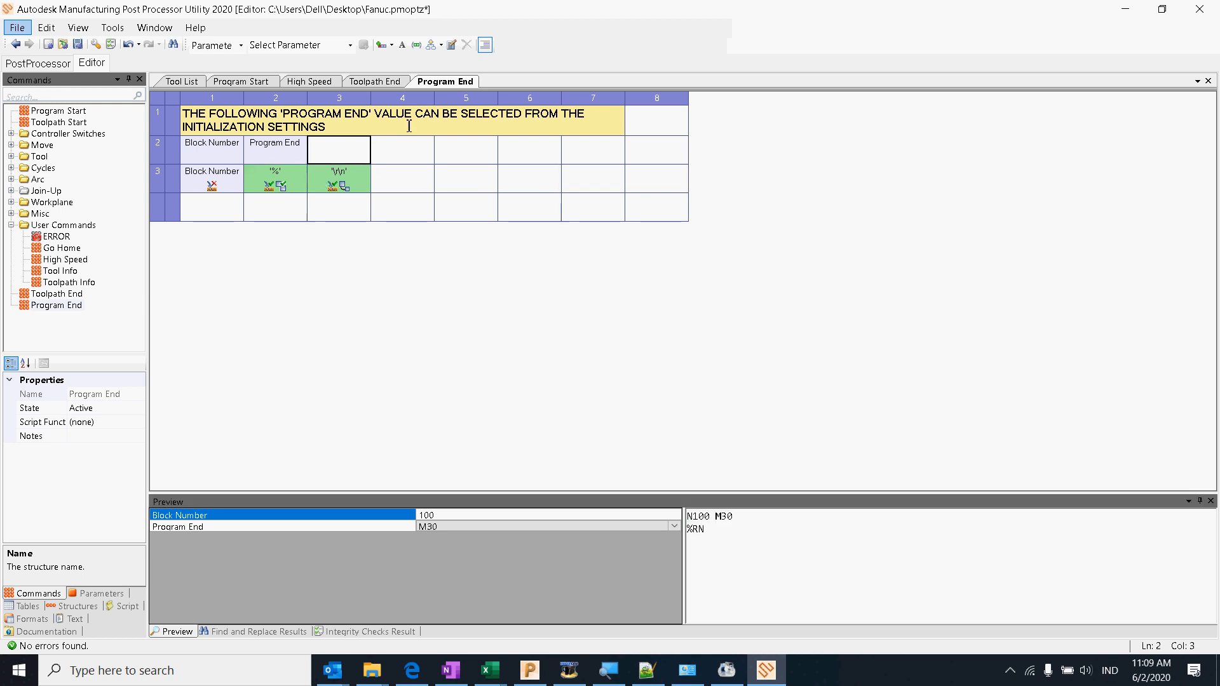
pyautogui.click(382, 45)
pyautogui.click(297, 178)
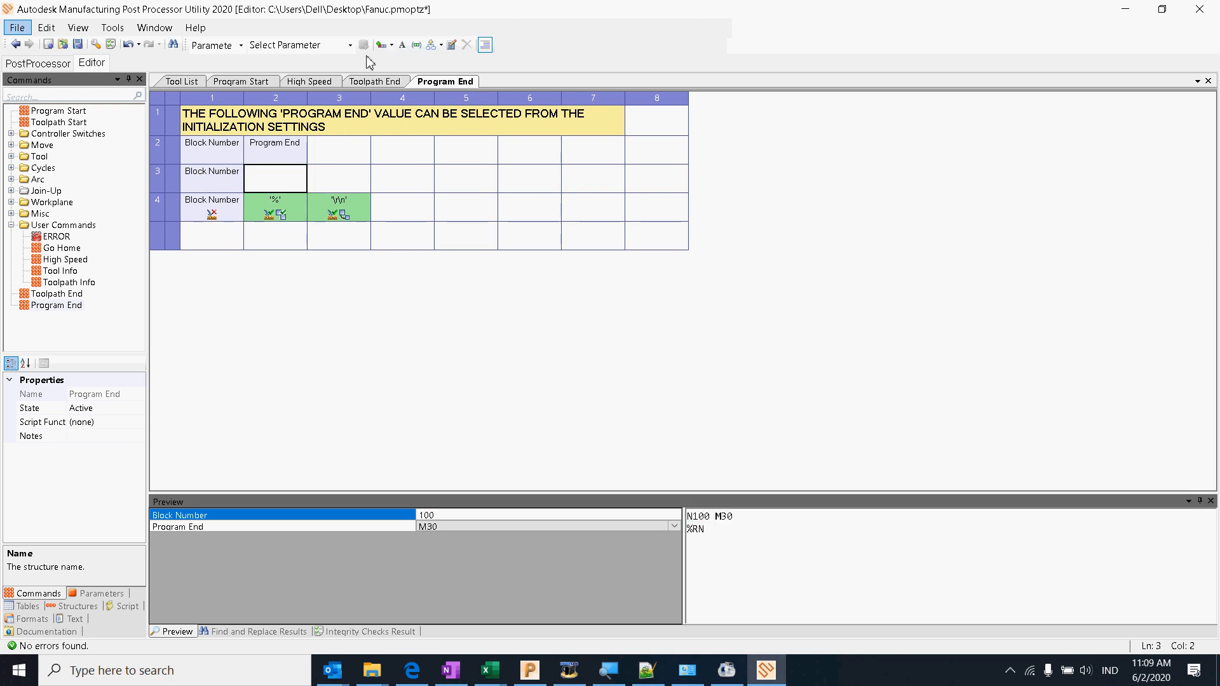
pyautogui.click(402, 45)
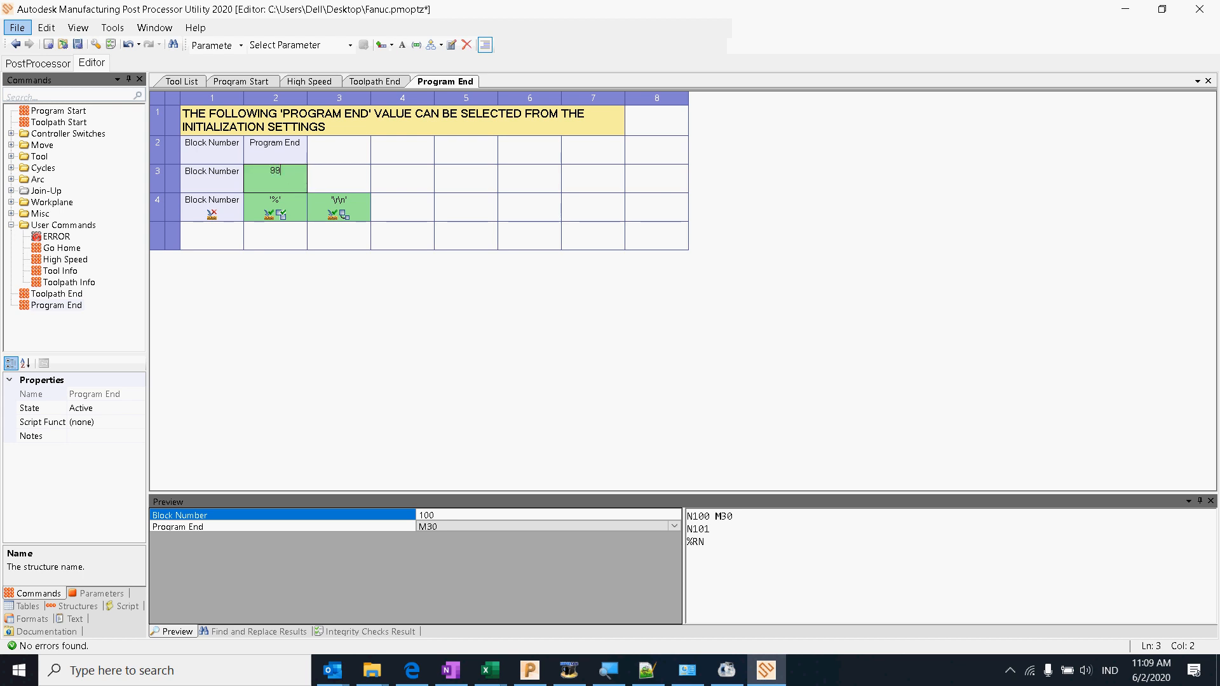
pyautogui.write('99')
pyautogui.click(346, 245)
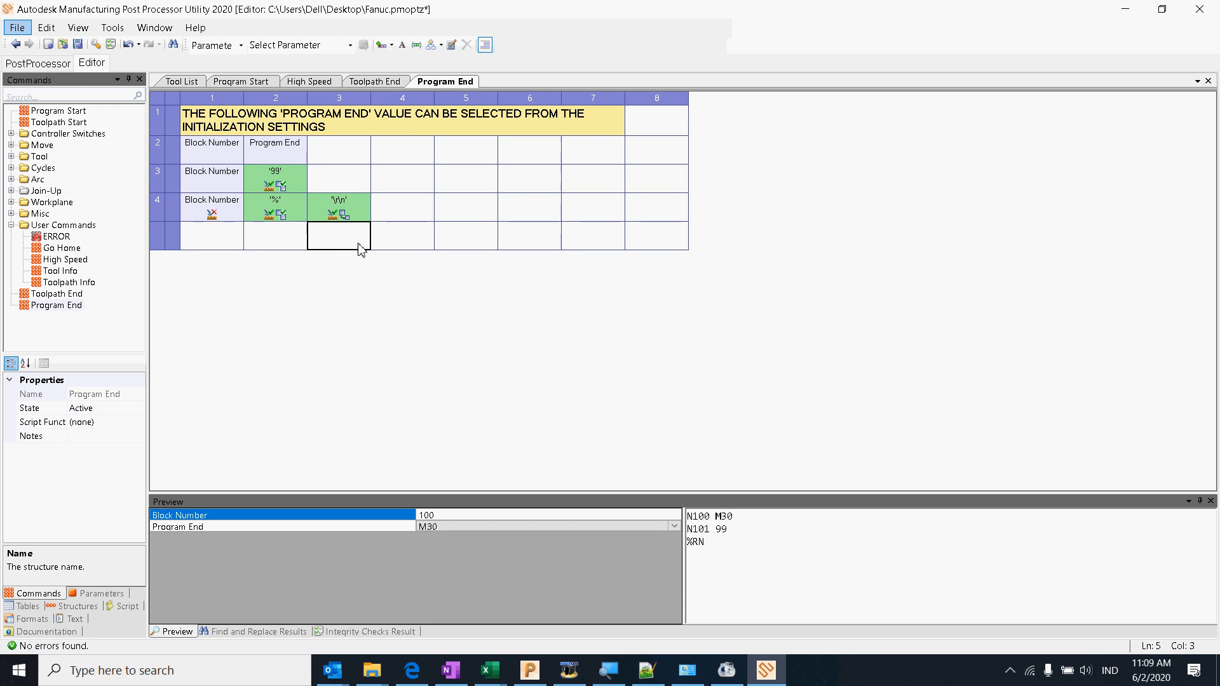
# Step: Disable the Program End parameter block in row 2 and change the text in row 3 to M99
pyautogui.click(274, 152)
pyautogui.rightClick(271, 146)
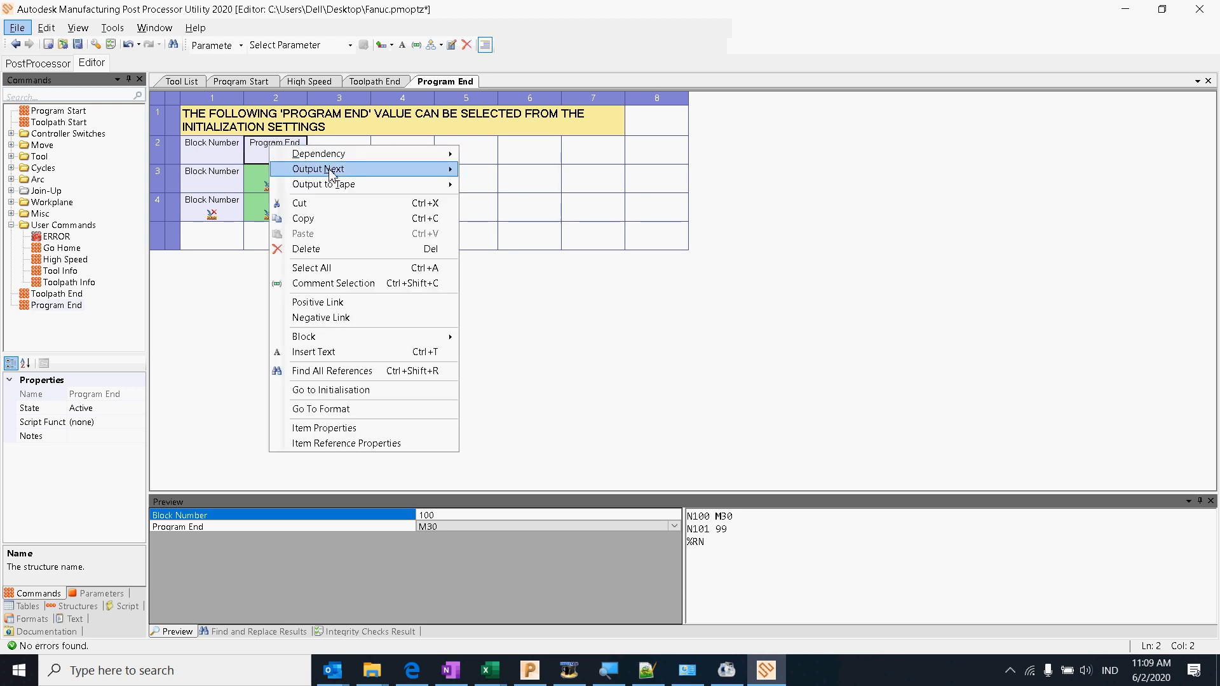
pyautogui.moveTo(396, 347)
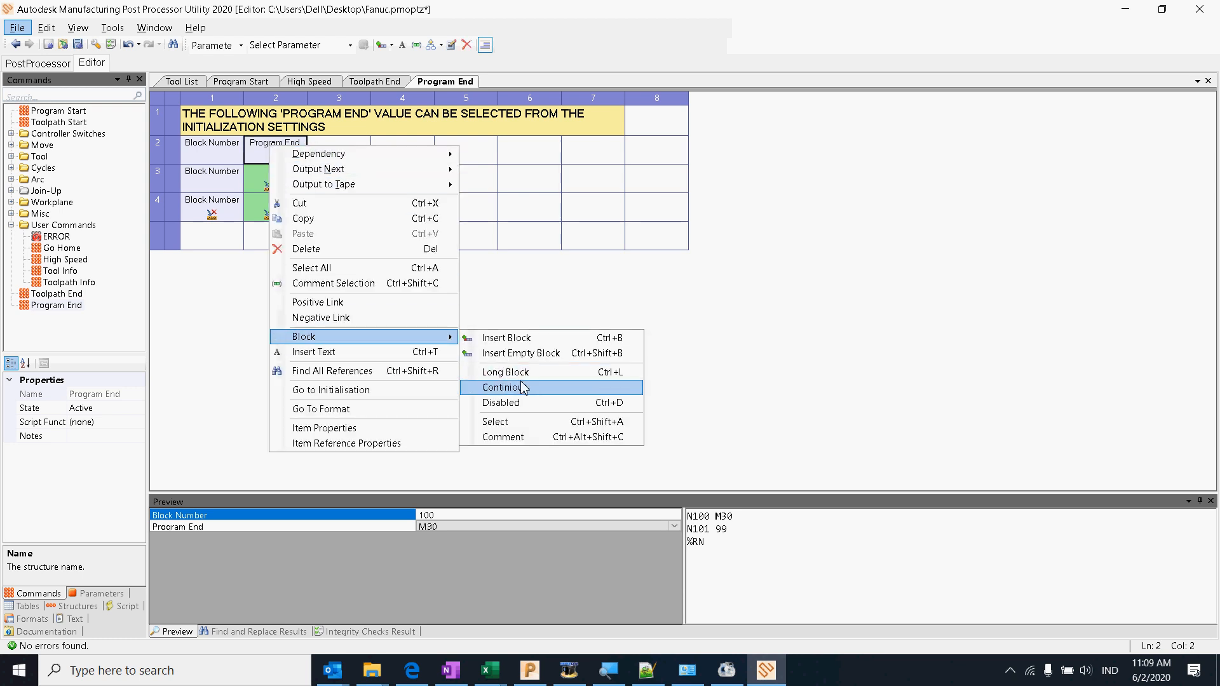
pyautogui.click(528, 405)
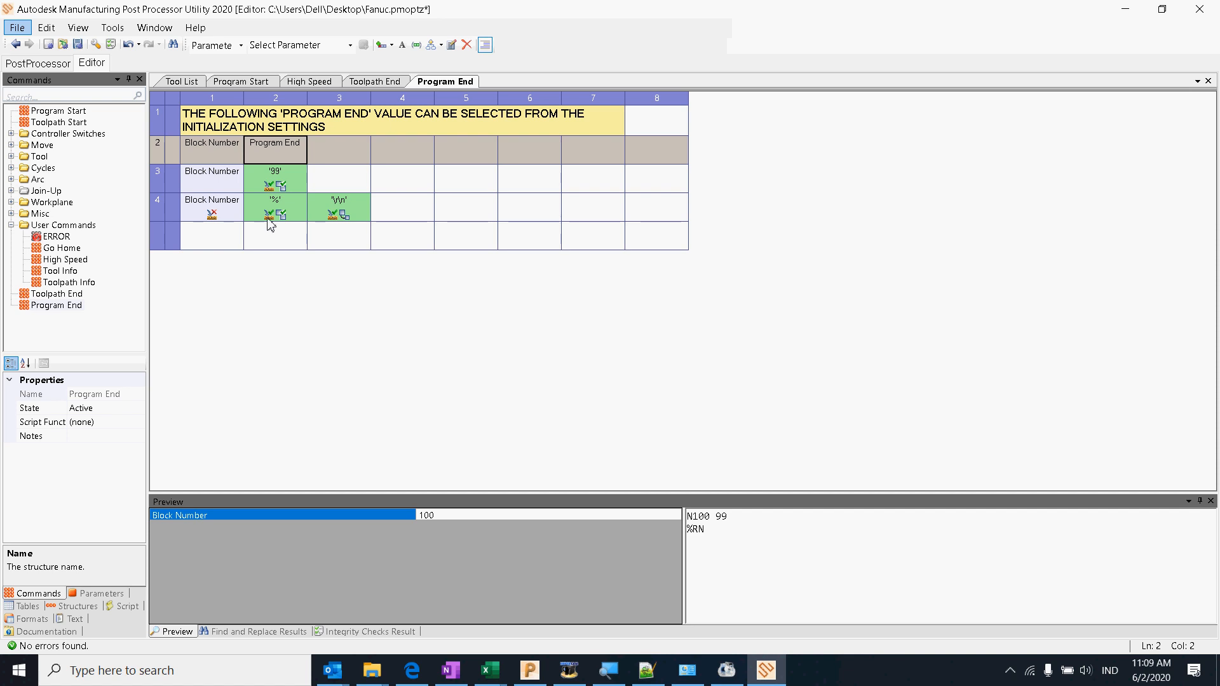
pyautogui.click(274, 173)
pyautogui.click(274, 172)
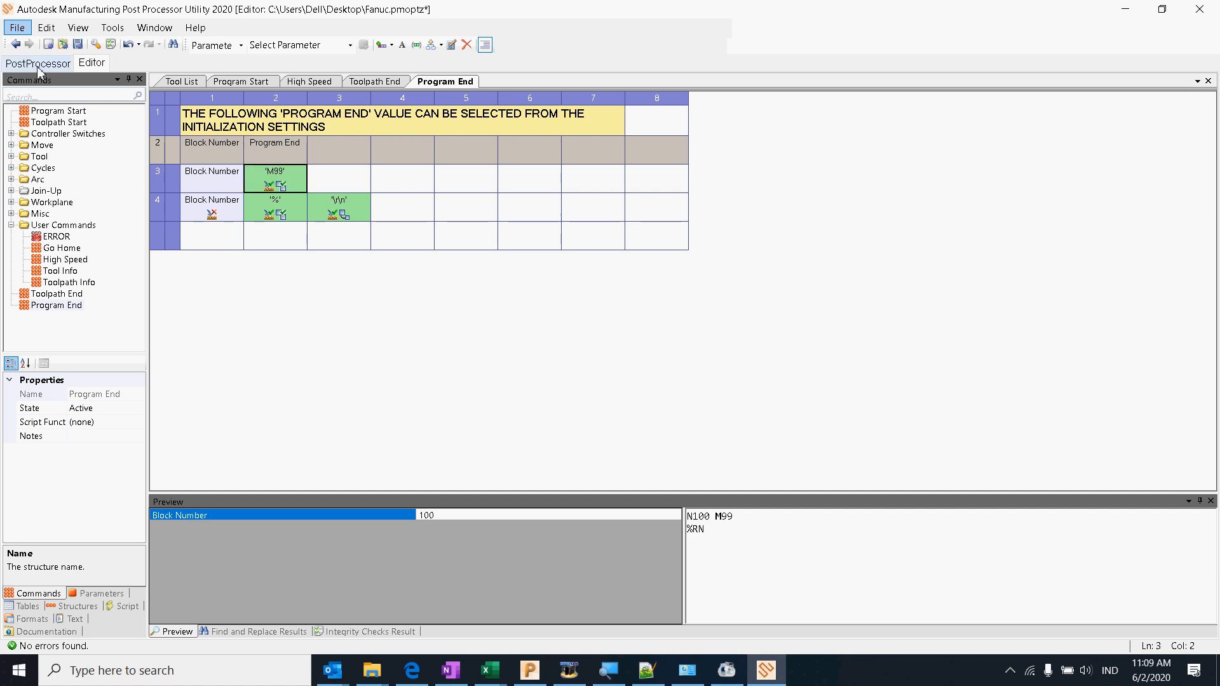
# Step: Process sample nc.cut as debug with the edited Program End command and check the last lines of the output
pyautogui.click(64, 61)
pyautogui.rightClick(70, 127)
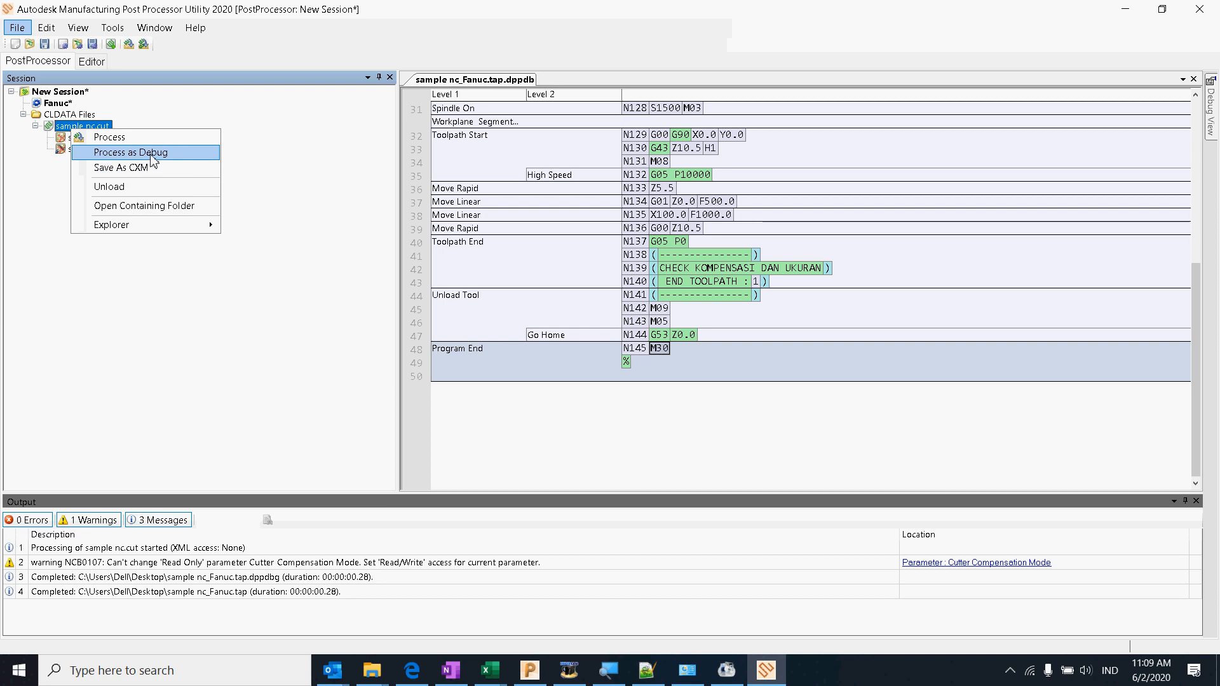
pyautogui.click(101, 152)
pyautogui.scroll(-8, 699, 420)
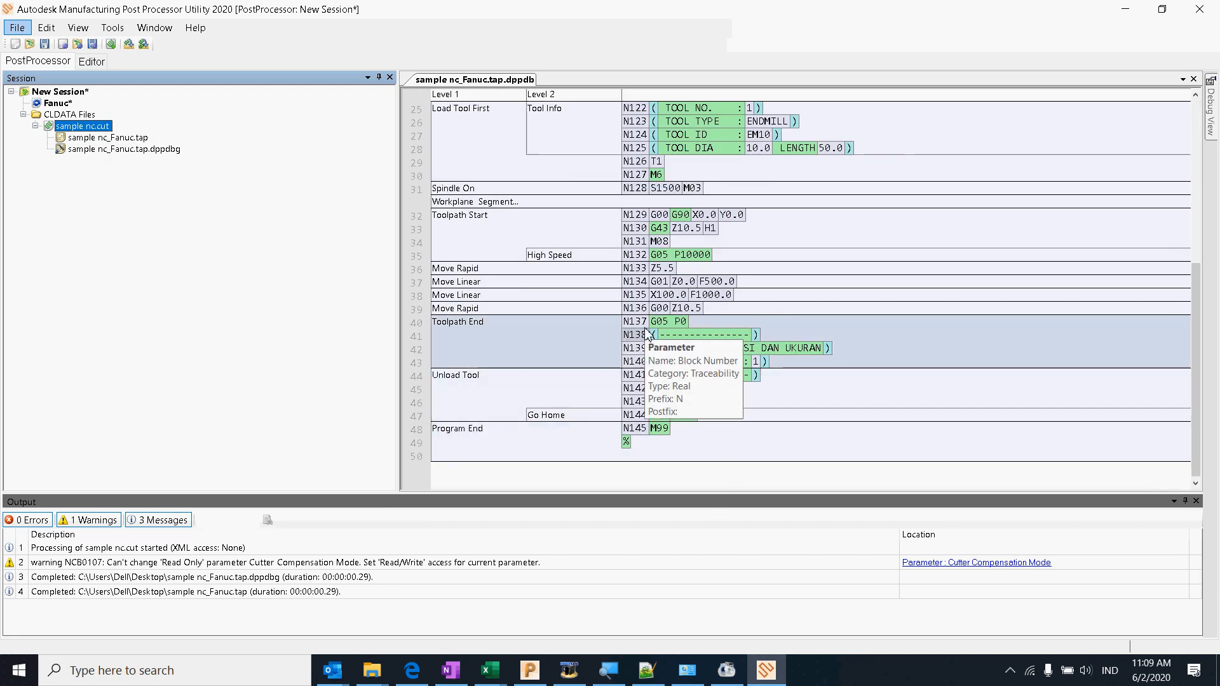
# Step: Open the Toolpath Start command from debug line N131 and examine the Coolant Mode block in row 12
pyautogui.doubleClick(665, 245)
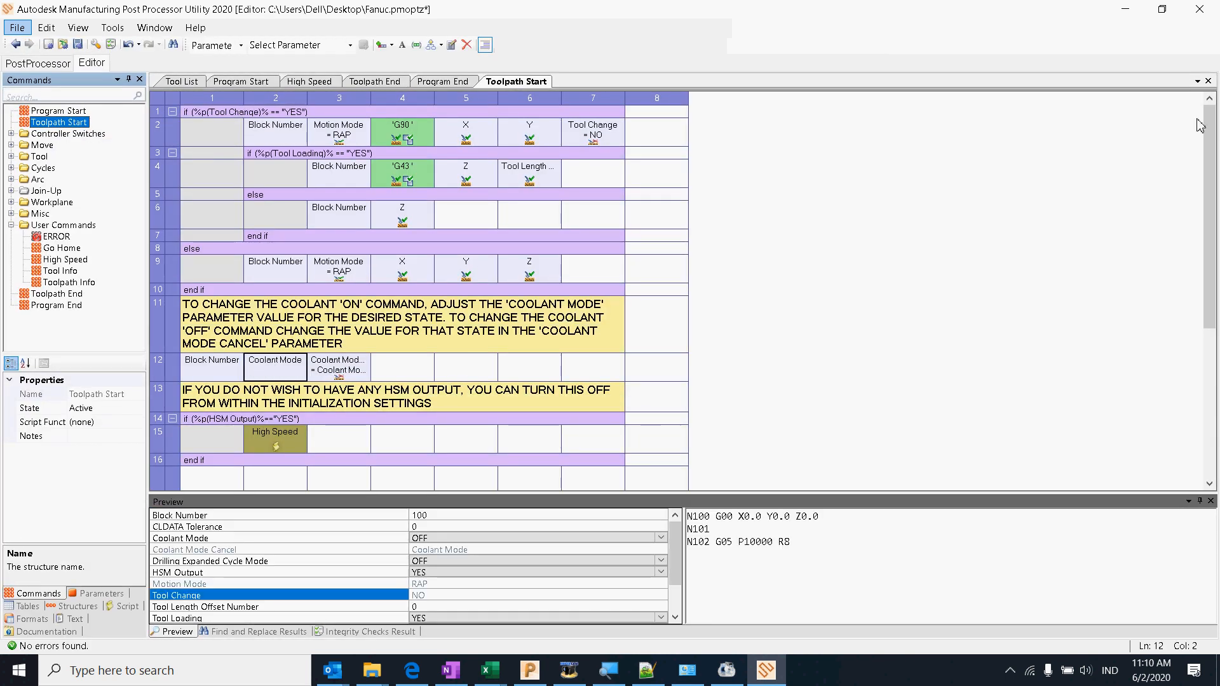
pyautogui.click(271, 372)
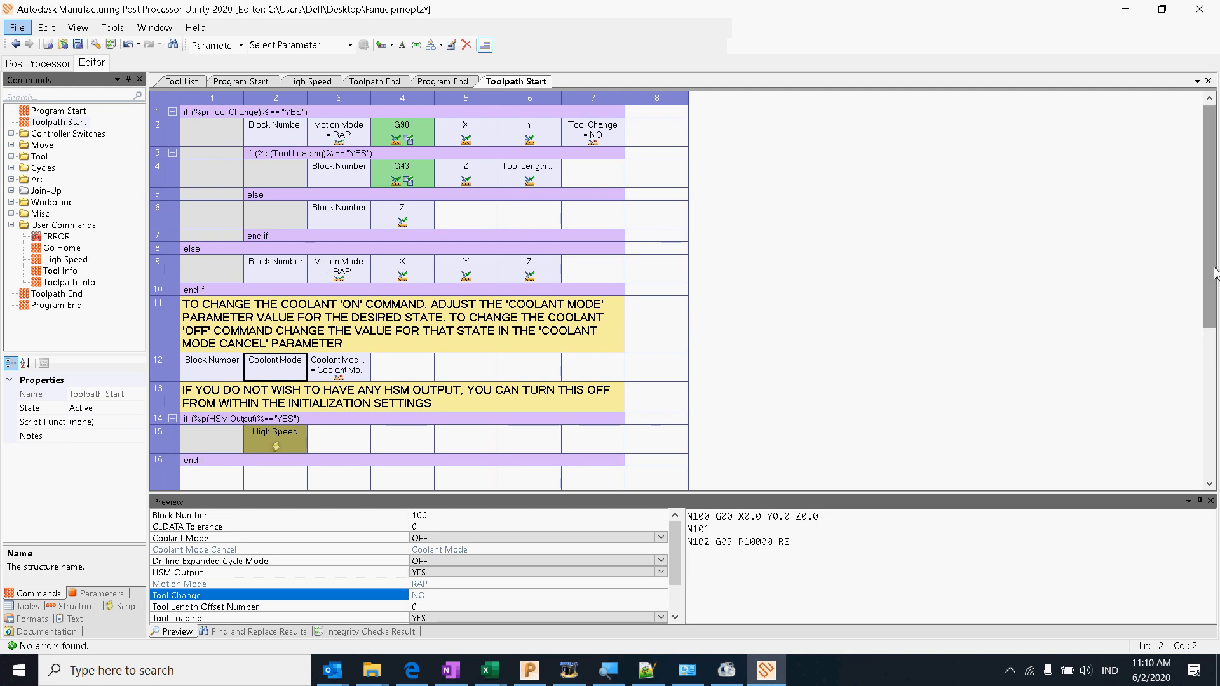
pyautogui.scroll(-1, 1216, 273)
pyautogui.scroll(1, 1216, 274)
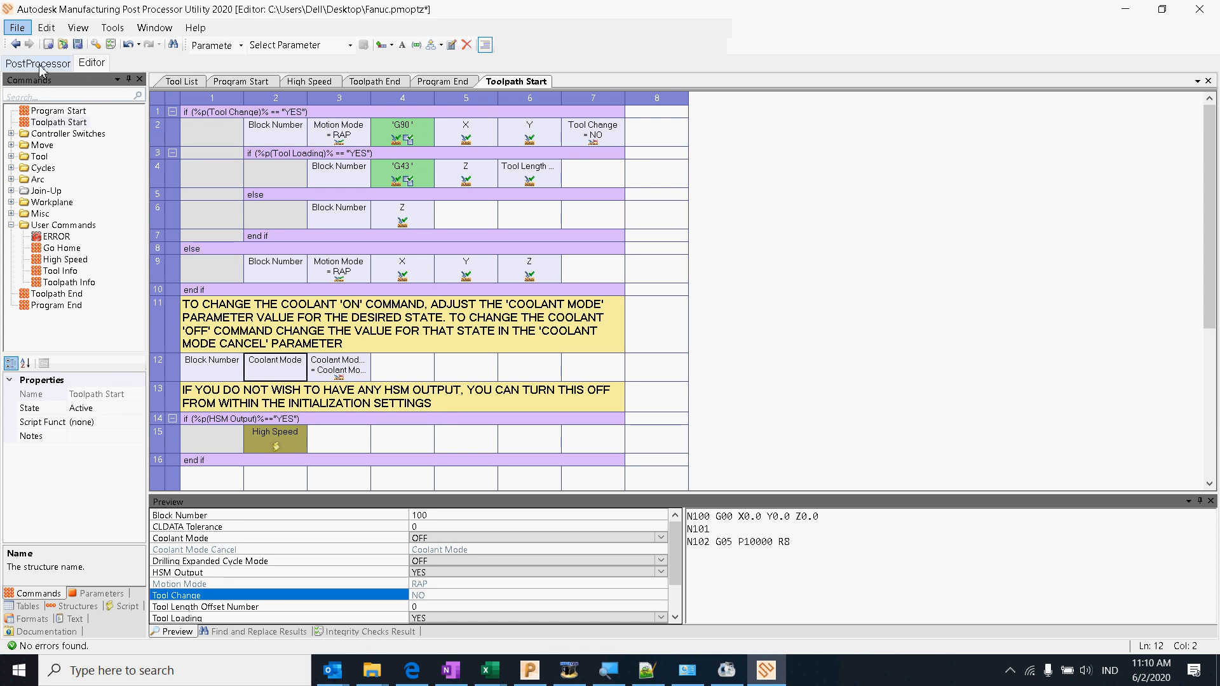
# Step: Open the option file settings and examine the General information and the Initialisation parameters
pyautogui.click(95, 45)
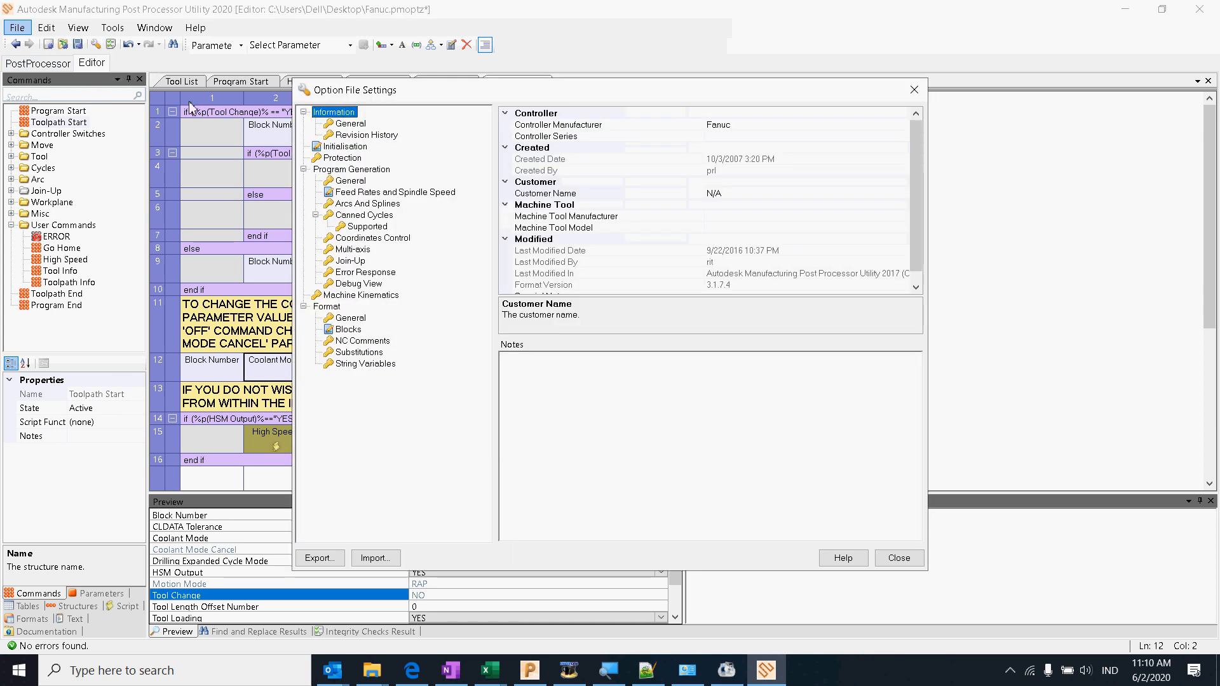
pyautogui.moveTo(551, 96); pyautogui.dragTo(551, 85)
pyautogui.click(350, 112)
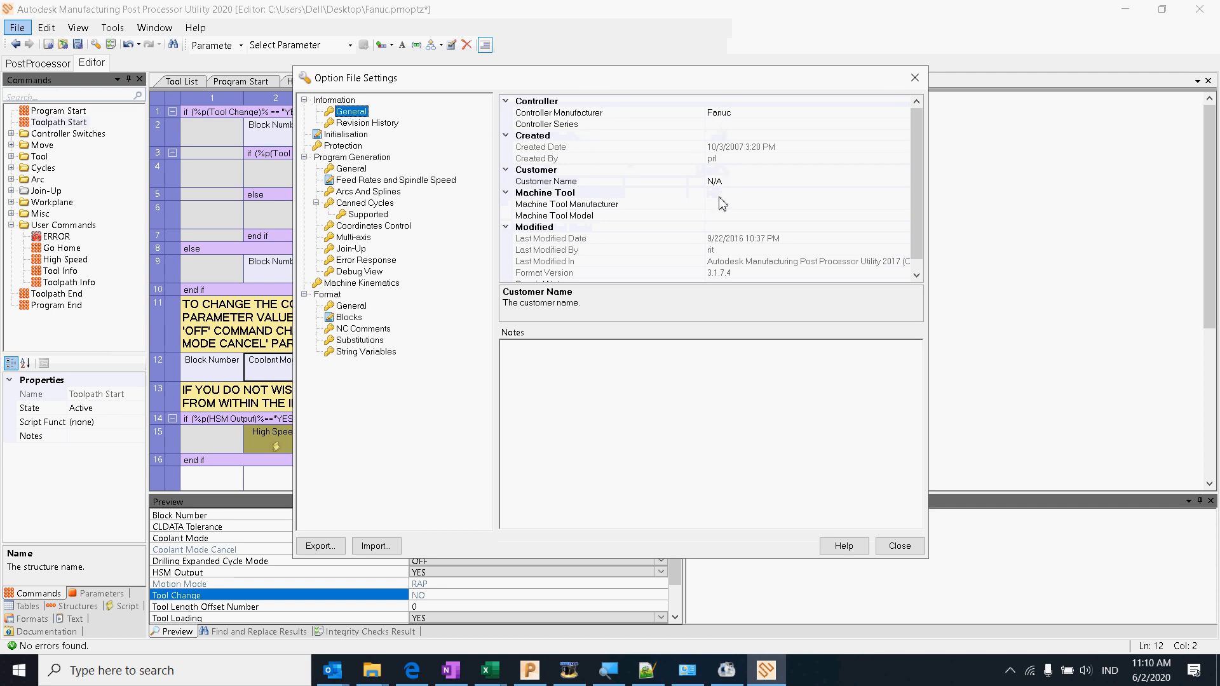
pyautogui.scroll(-1, 721, 204)
pyautogui.click(344, 136)
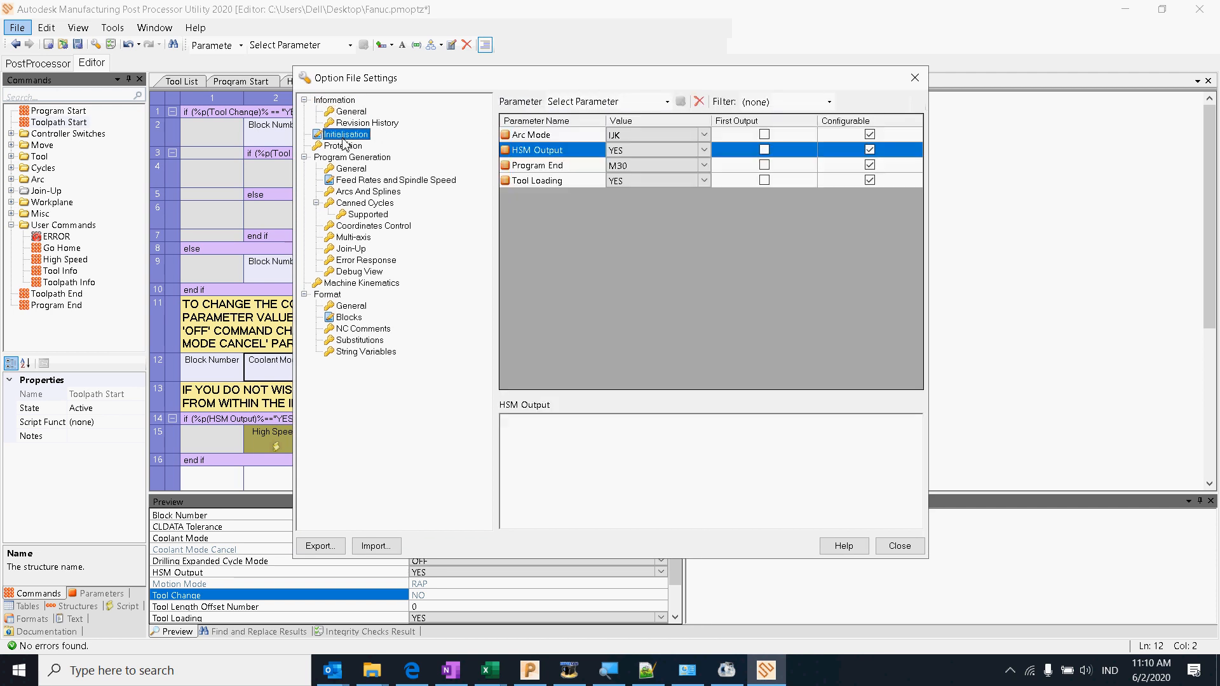
# Step: Check the value options for Arc Mode, HSM Output and Program End in Initialisation, keeping Arc Mode at IJK
pyautogui.click(640, 138)
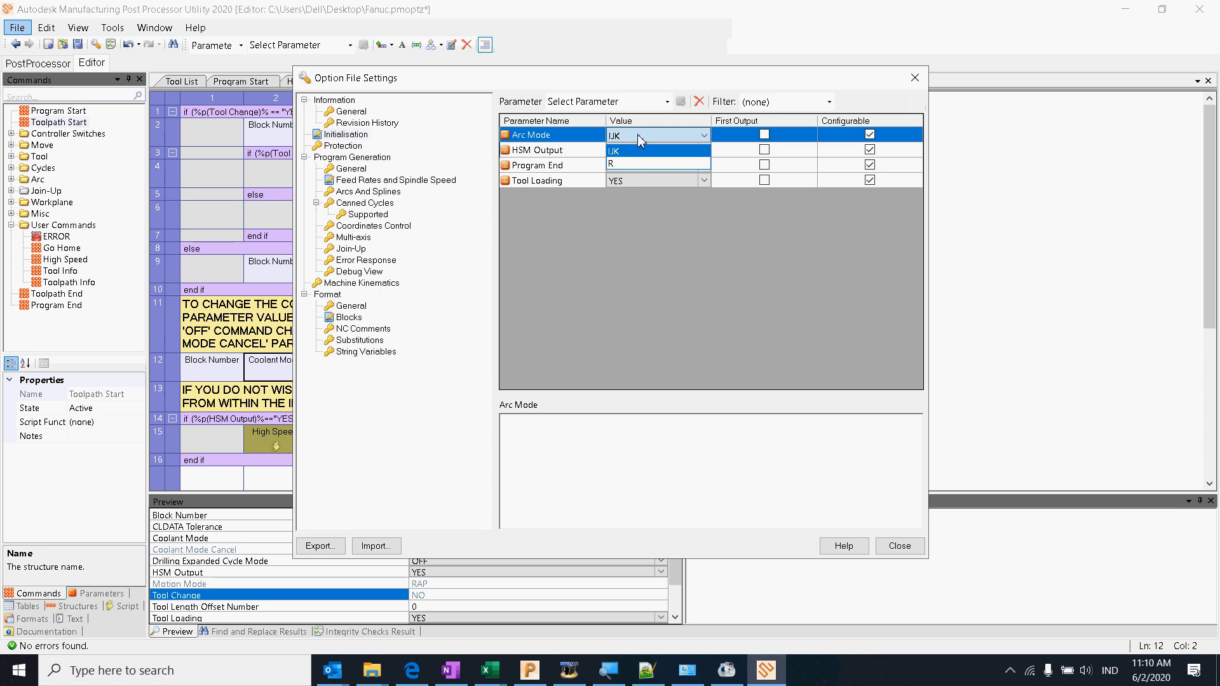
pyautogui.click(639, 151)
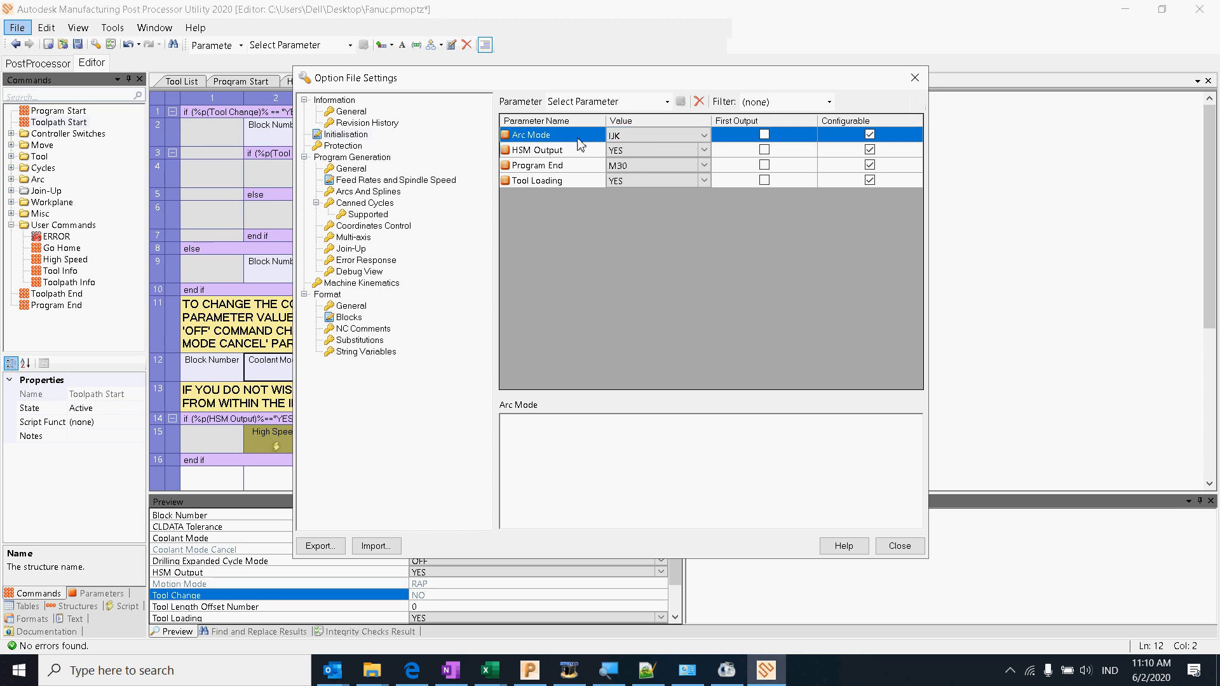
pyautogui.click(634, 153)
pyautogui.click(653, 167)
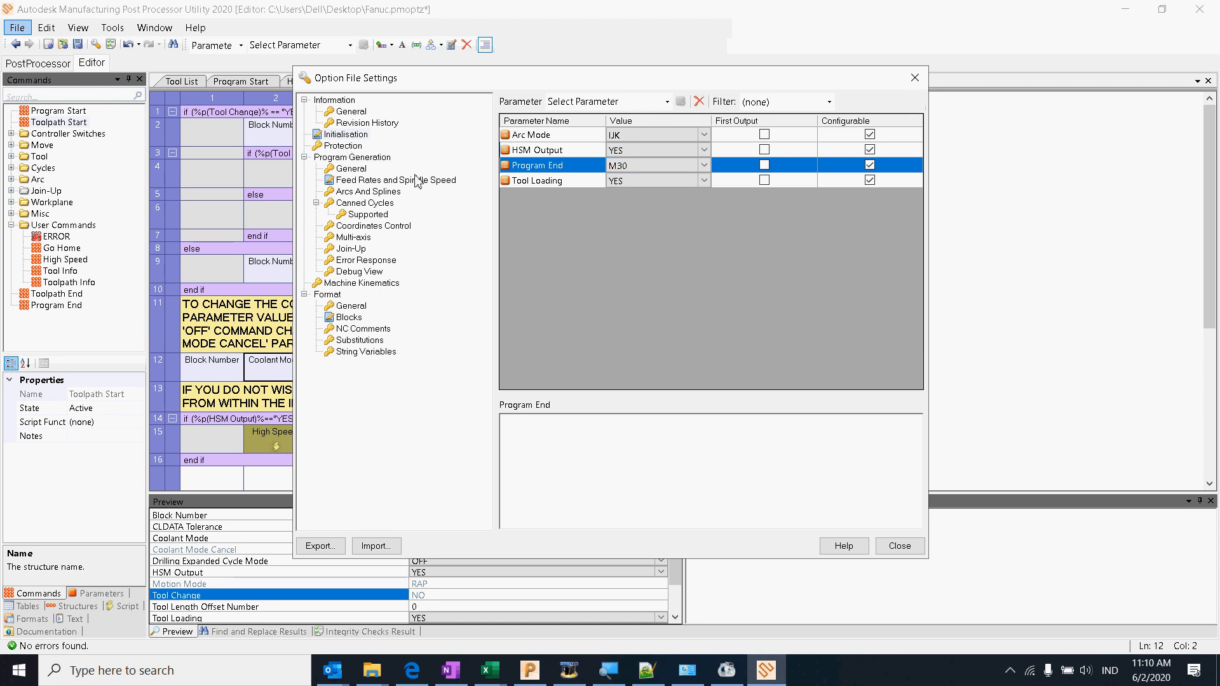
# Step: Examine the Program Generation settings for General, Feed Rates and Spindle Speed, Arcs And Splines, and Canned Cycles
pyautogui.click(347, 171)
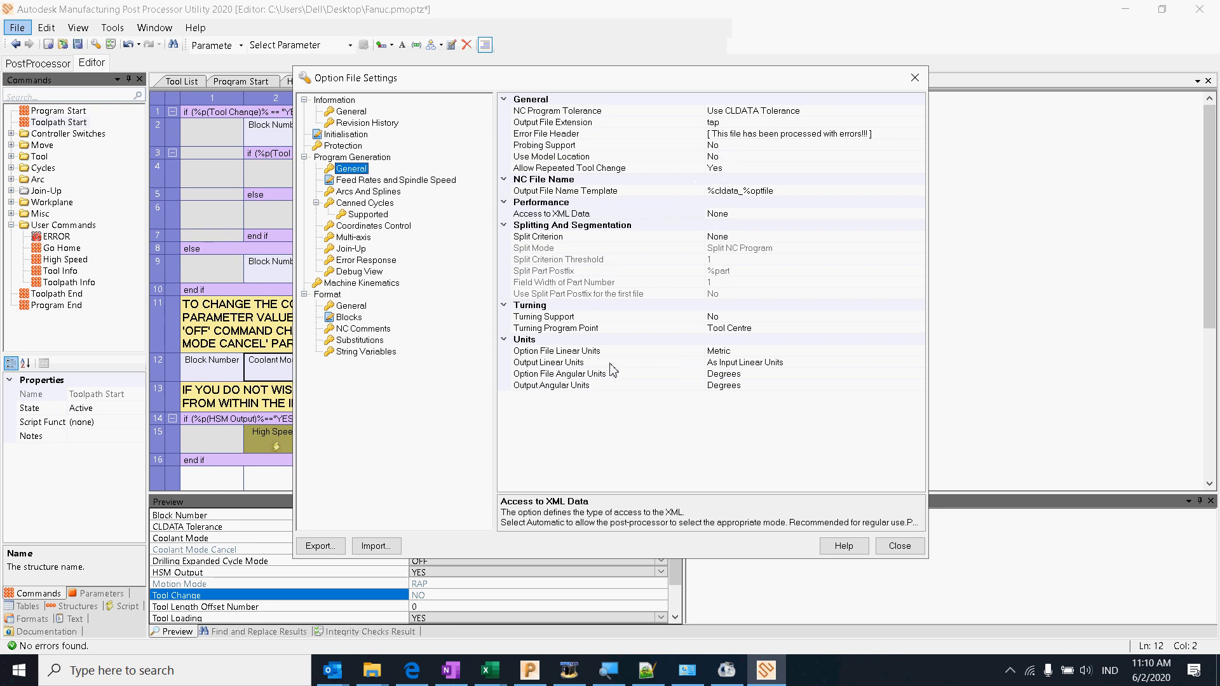
pyautogui.click(360, 183)
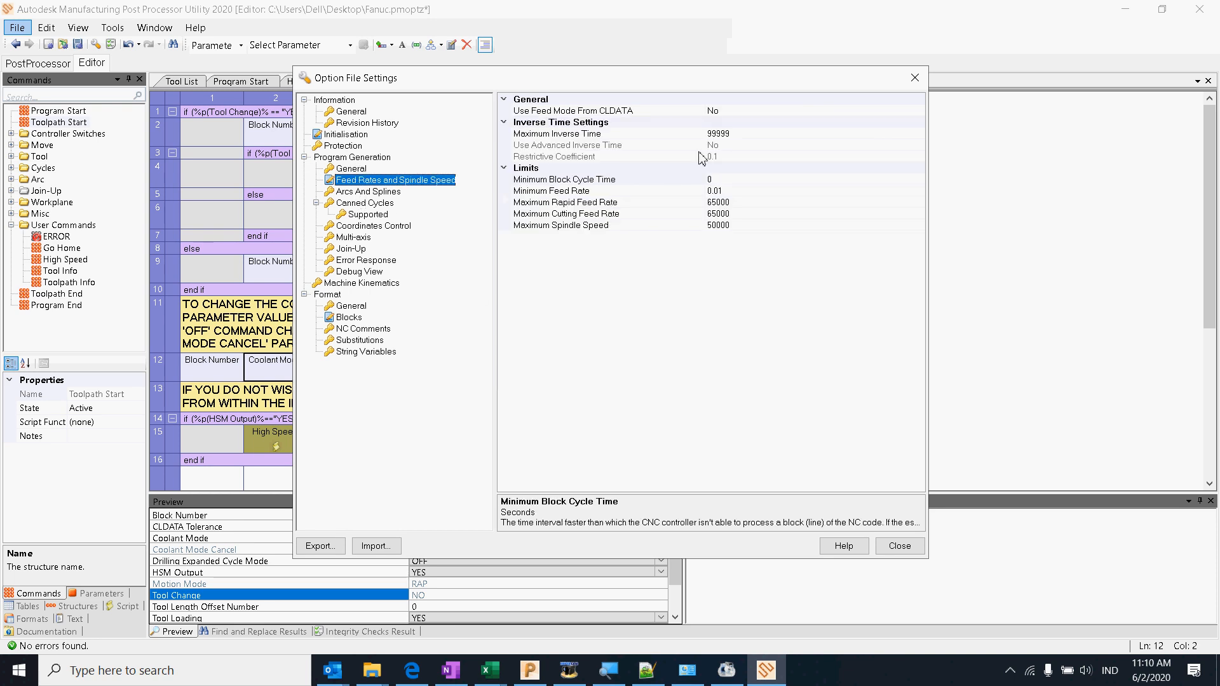
pyautogui.click(343, 193)
pyautogui.click(362, 202)
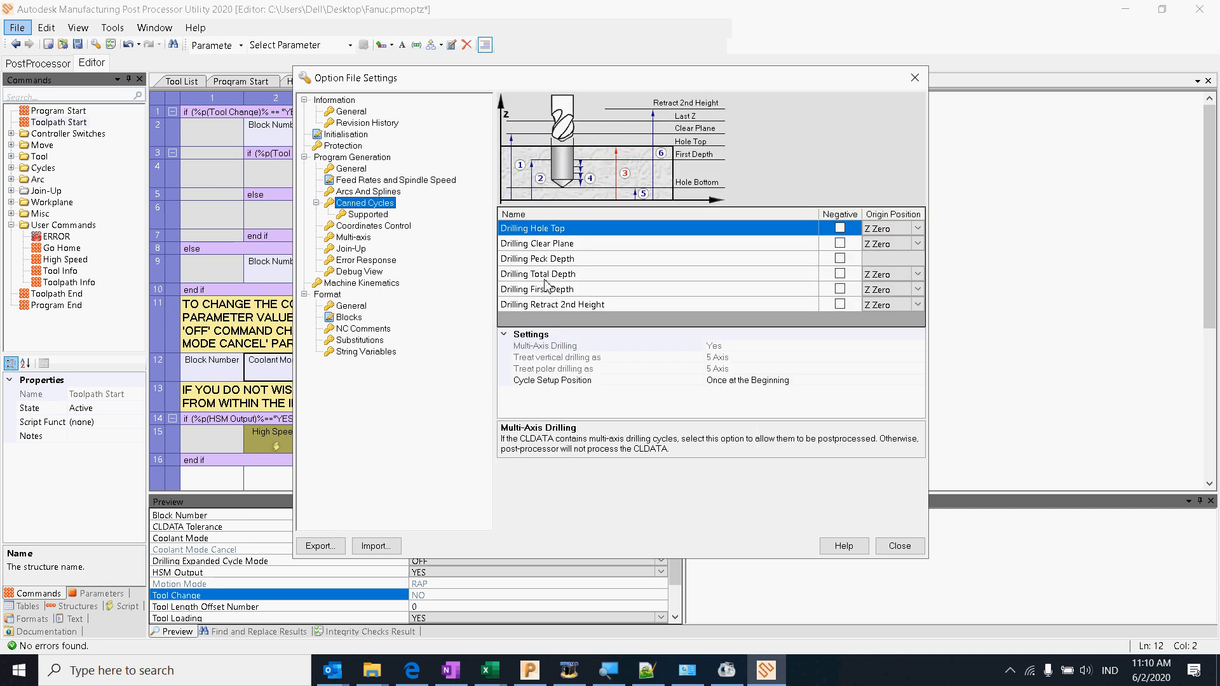
# Step: Enable the supported milling cycles External Thread Milling Left Climb, Left Conventional and Right Climb, plus Profile
pyautogui.click(351, 215)
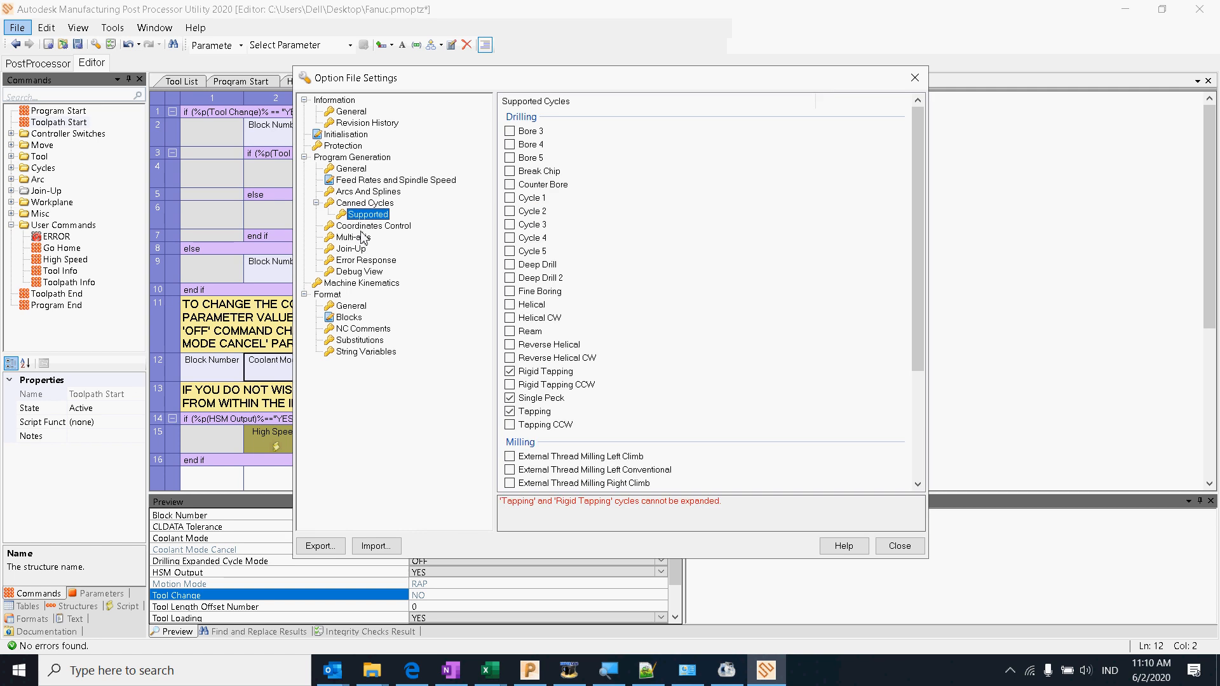
pyautogui.scroll(-4, 563, 190)
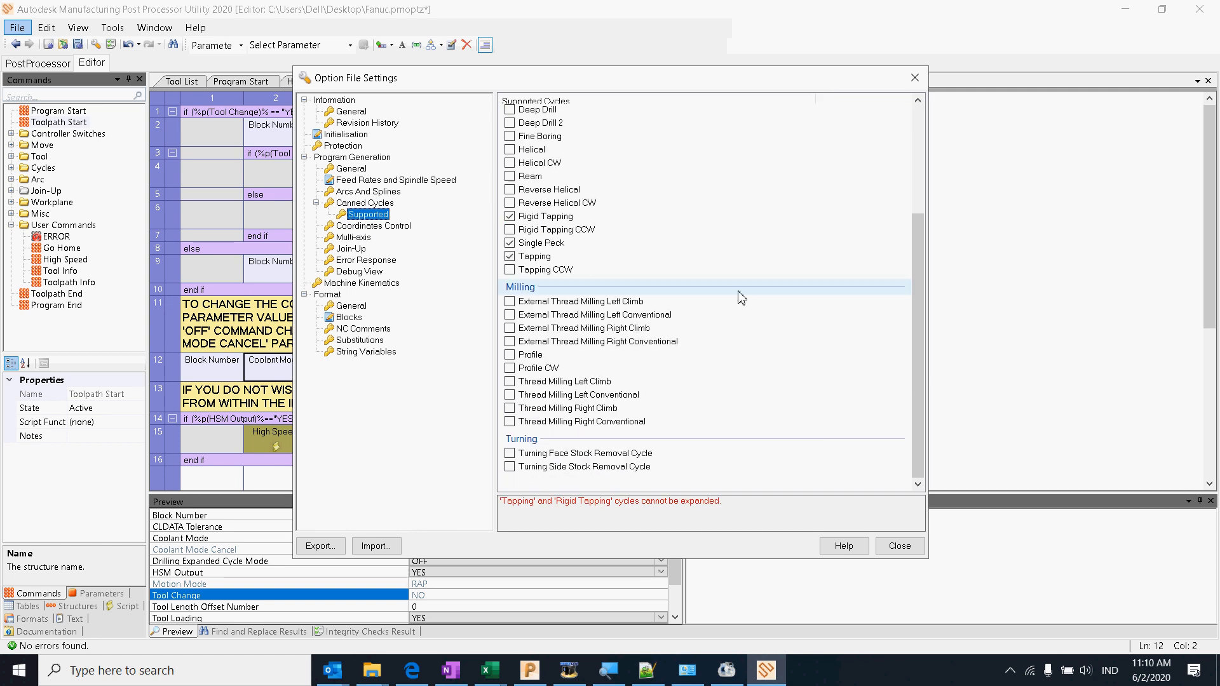
pyautogui.click(510, 302)
pyautogui.click(509, 314)
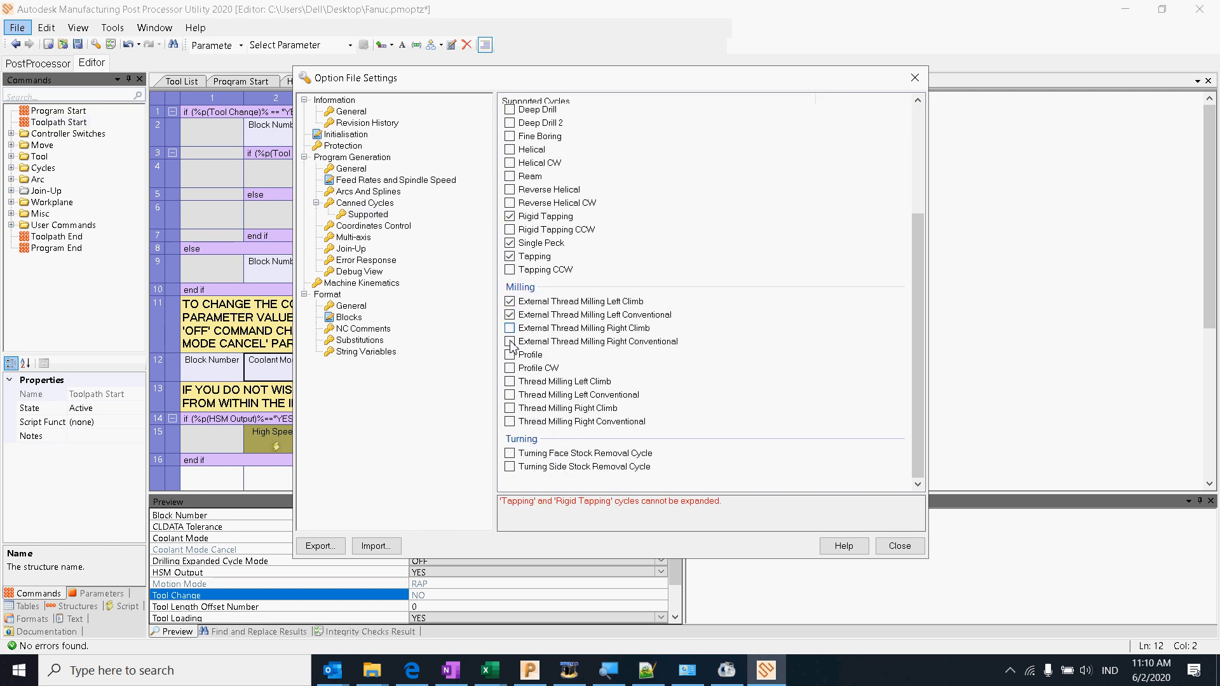
pyautogui.click(510, 328)
pyautogui.click(510, 356)
# Step: Examine the Coordinates Control, Multi-axis, Join-Up, Error Response and Debug View settings
pyautogui.click(356, 227)
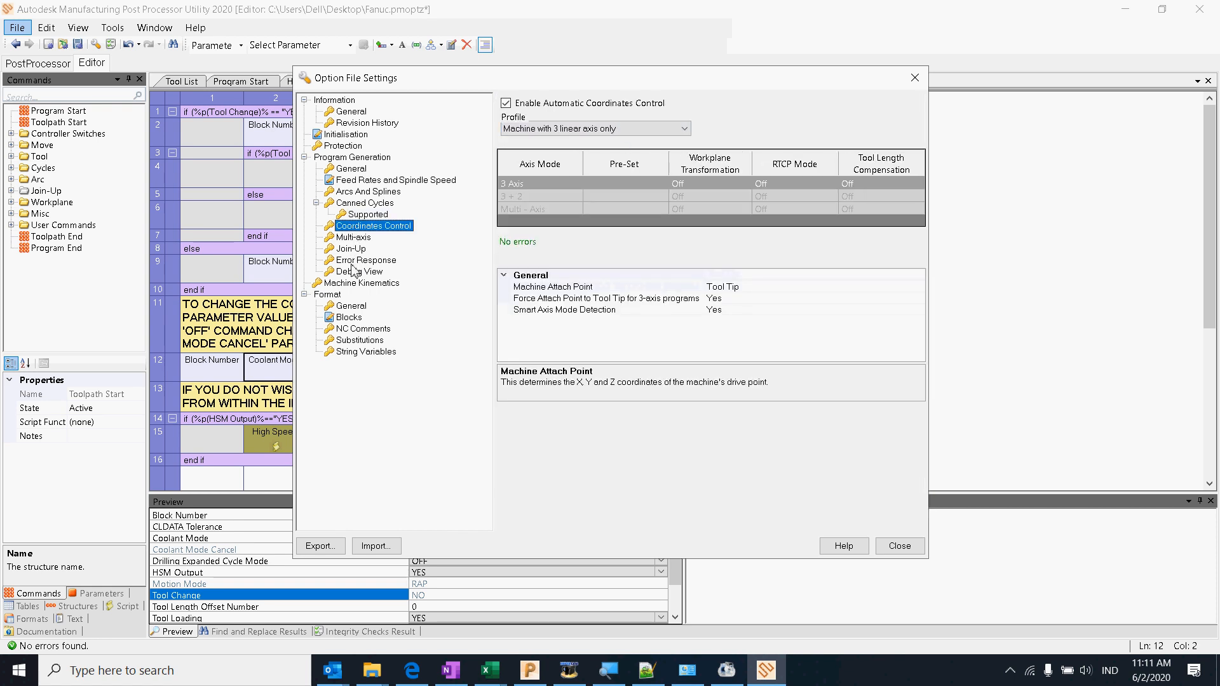
pyautogui.click(354, 237)
pyautogui.click(352, 249)
pyautogui.click(362, 260)
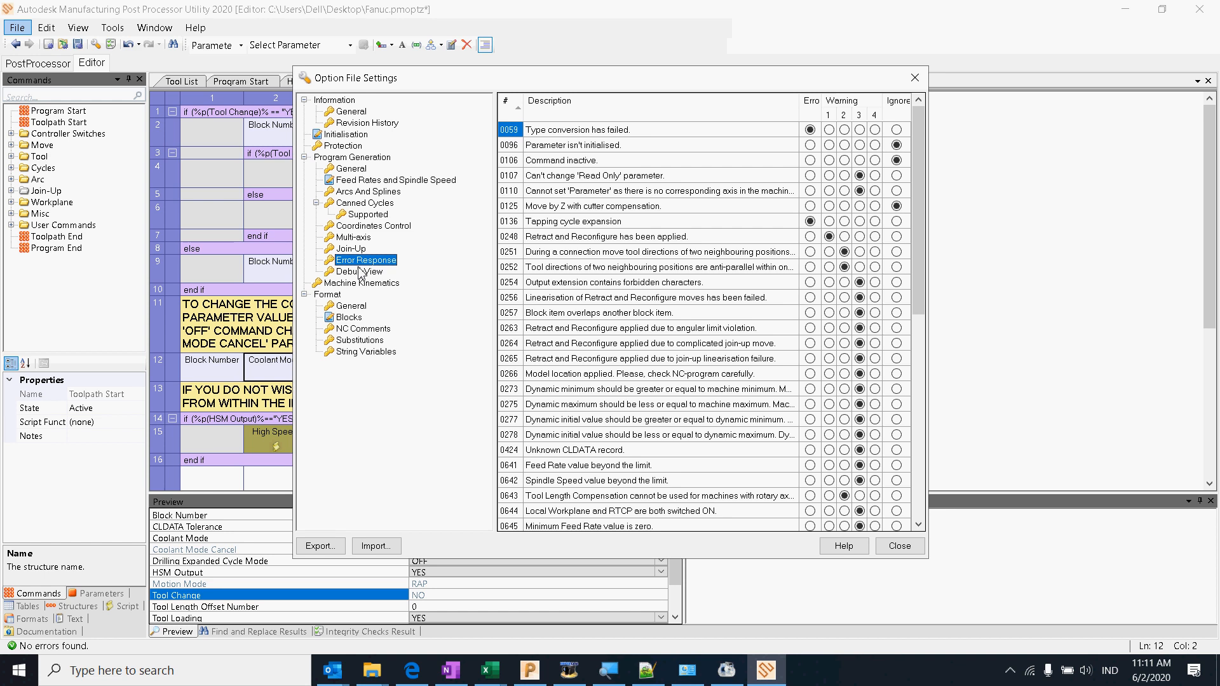
pyautogui.click(360, 272)
# Step: Review the kinematics model choices in Machine Kinematics and keep 3-Axis
pyautogui.click(362, 284)
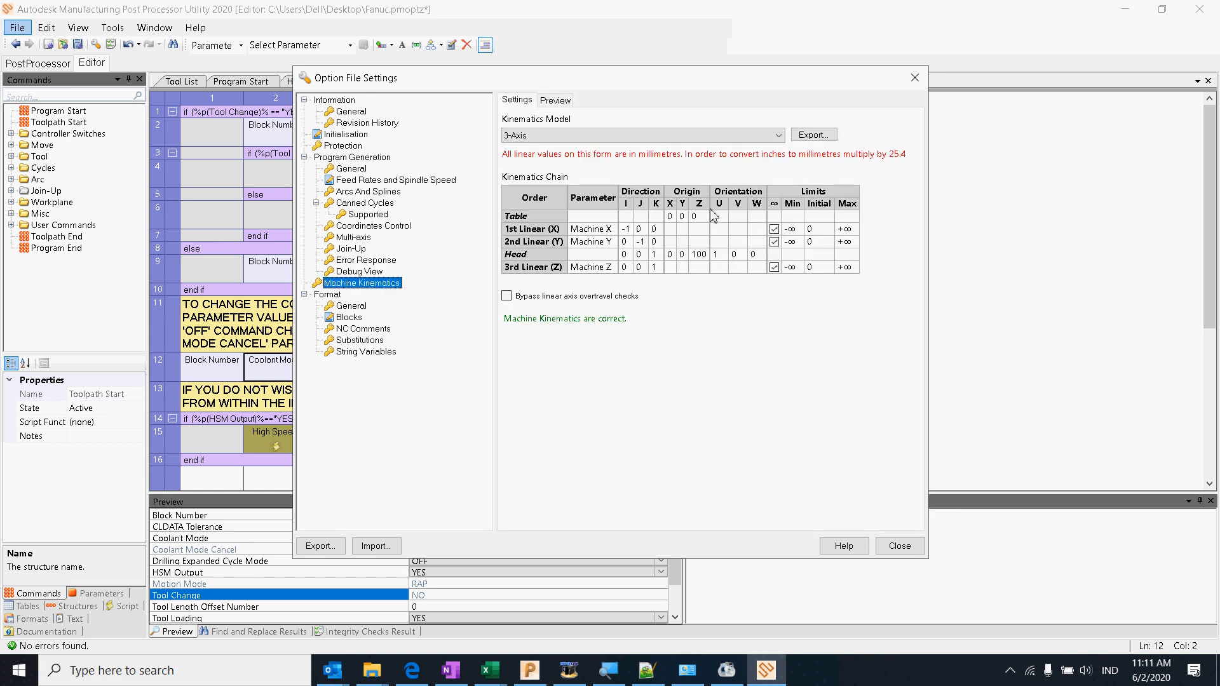
pyautogui.click(629, 135)
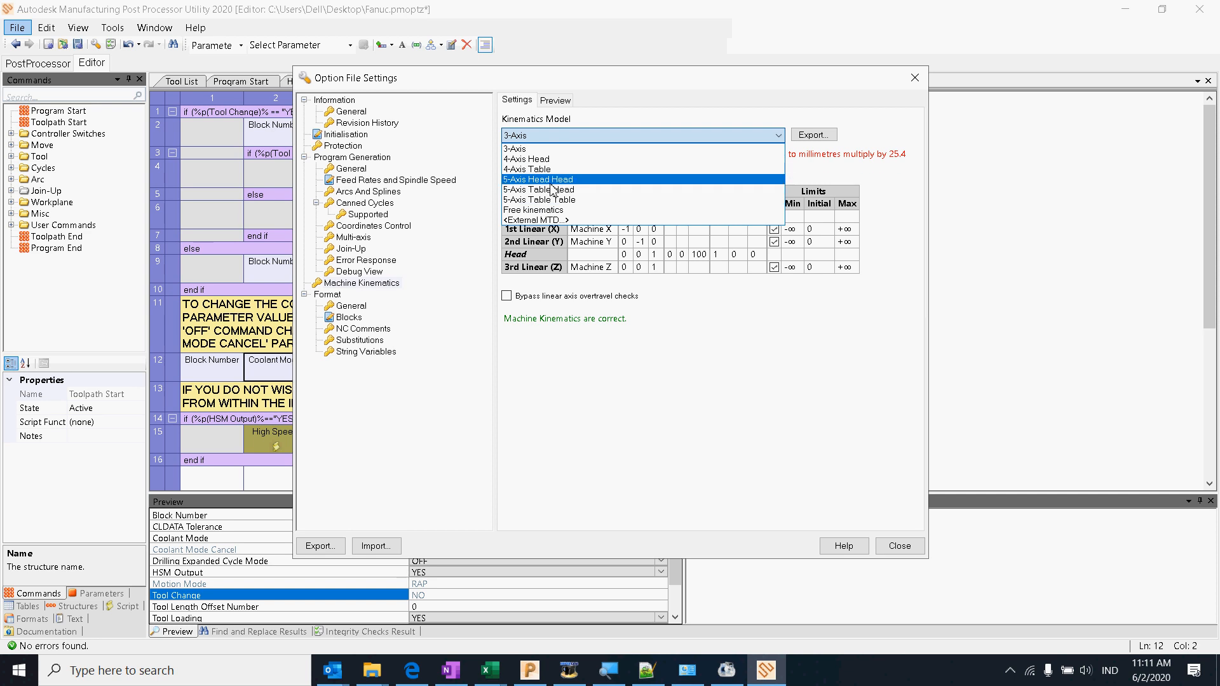
pyautogui.click(616, 149)
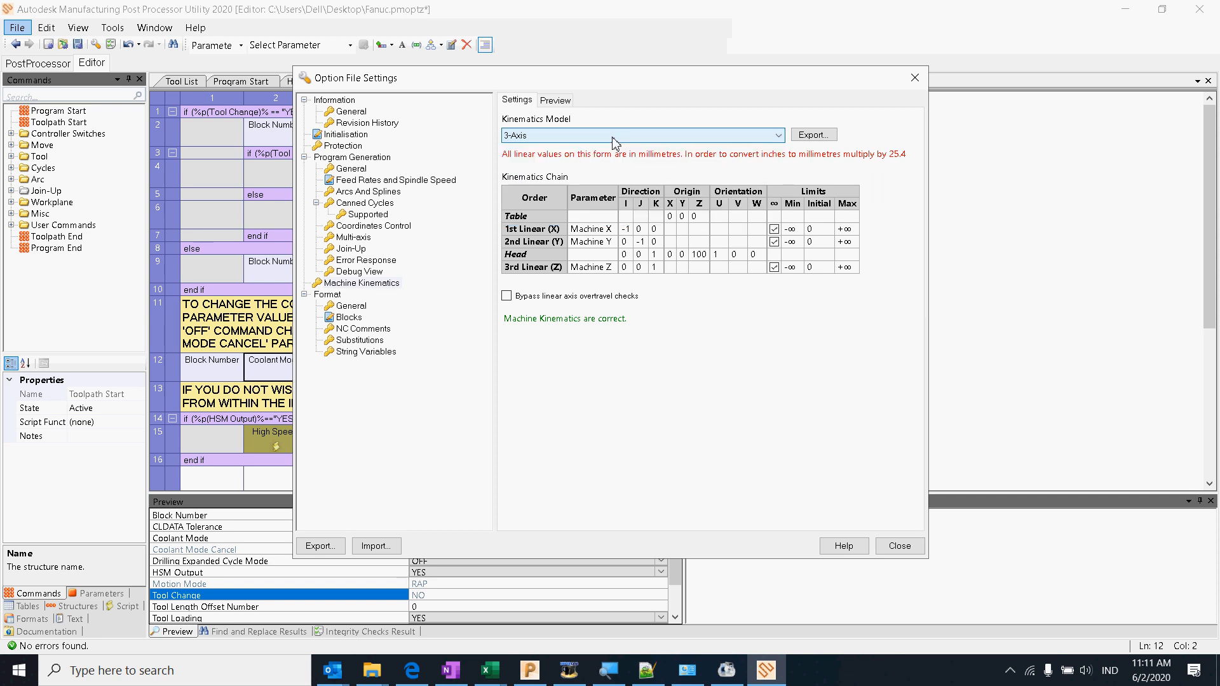
# Step: Examine the general Format settings and the Blocks settings, including Block Increment
pyautogui.click(351, 307)
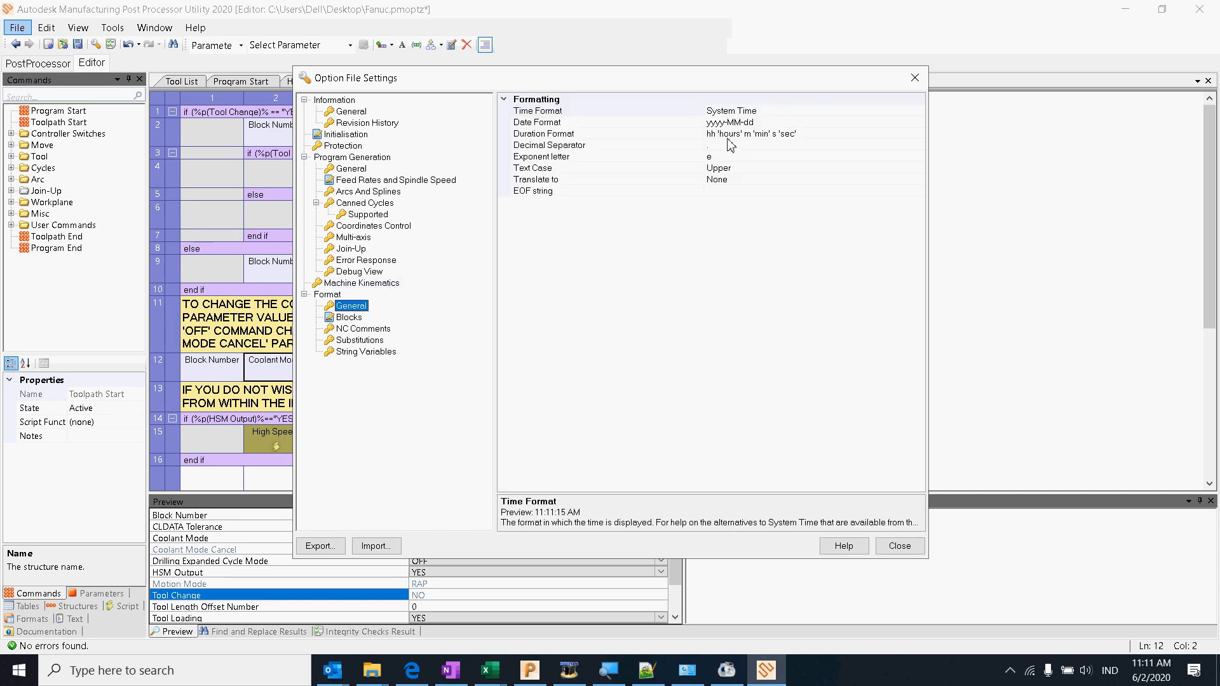
pyautogui.click(347, 319)
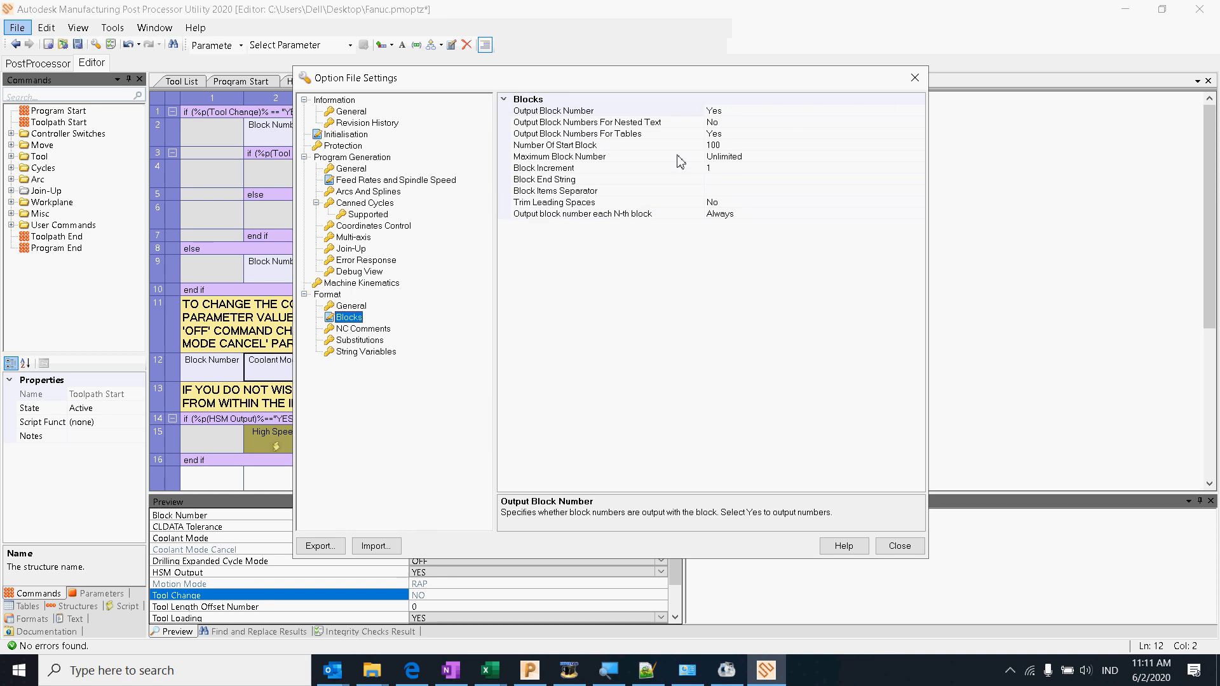
pyautogui.click(716, 169)
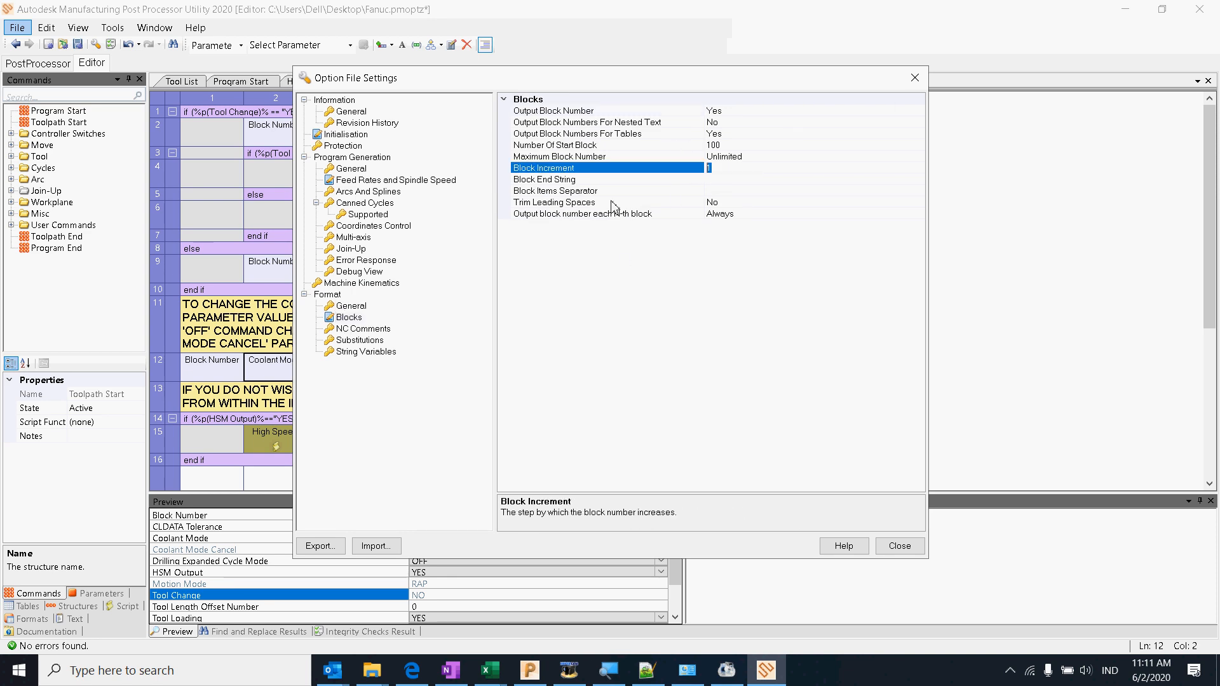
# Step: Return to the PostProcessor session and open sample nc_Fanuc.tap to check its block numbering
pyautogui.click(50, 65)
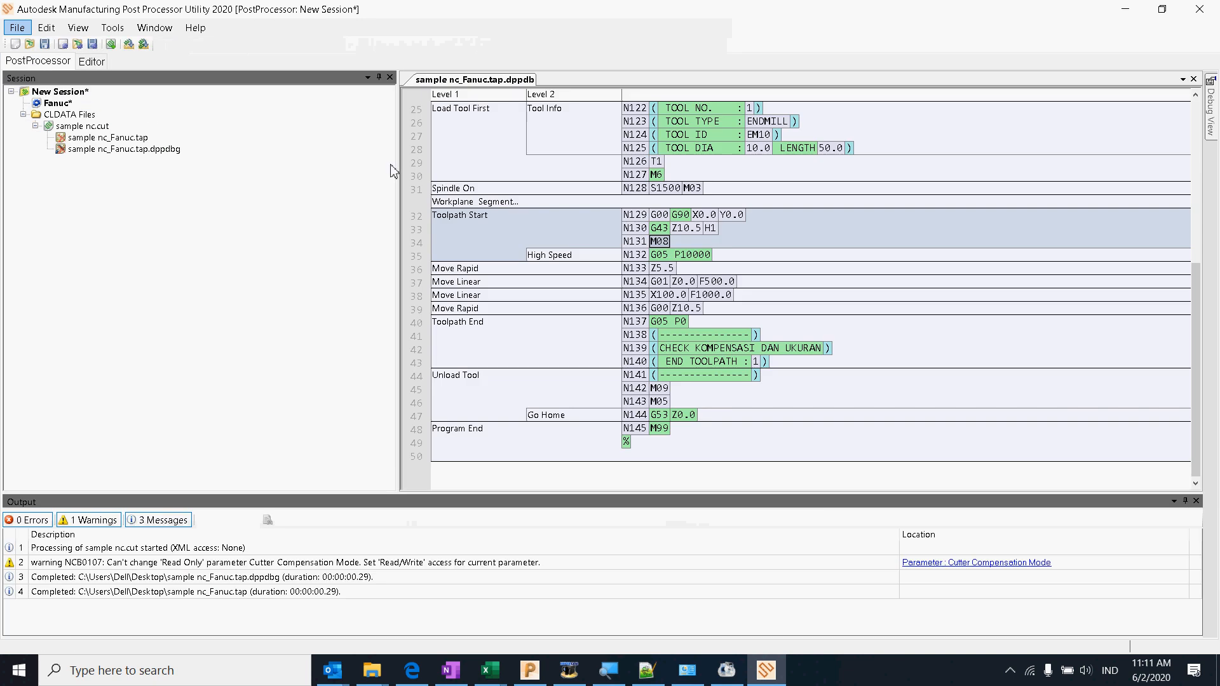
pyautogui.click(67, 125)
pyautogui.doubleClick(105, 137)
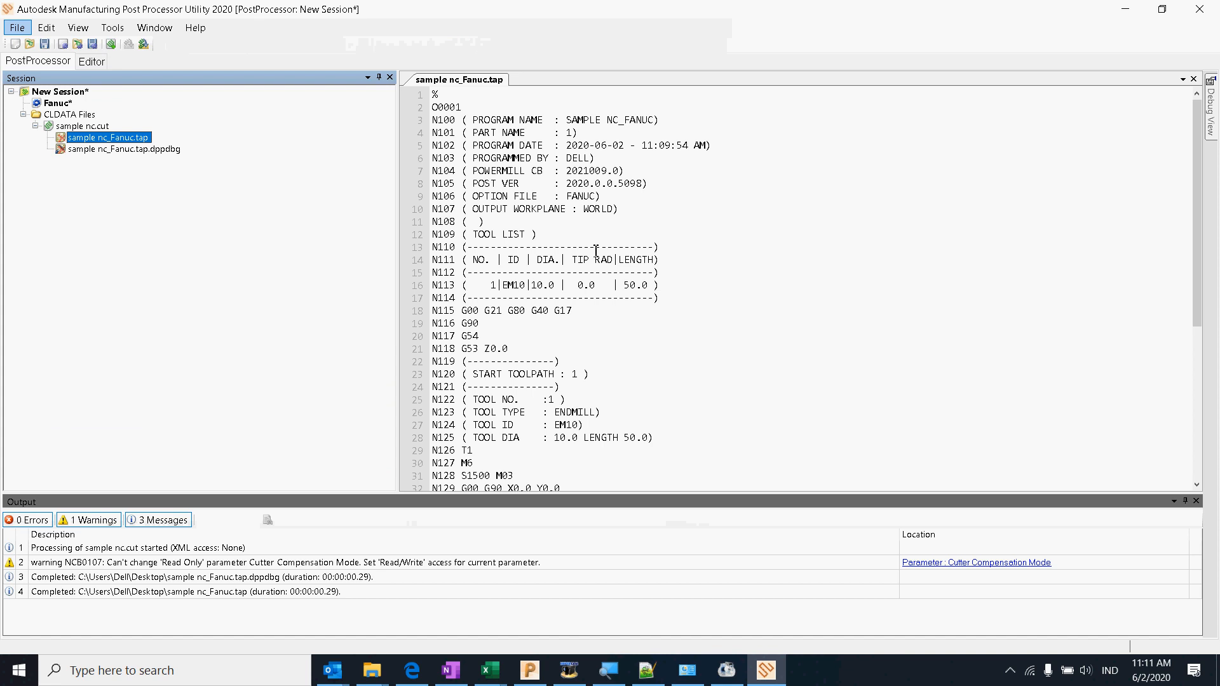
# Step: Set Number Of Start Block to 1 in the Blocks format settings and close the option file settings
pyautogui.click(93, 61)
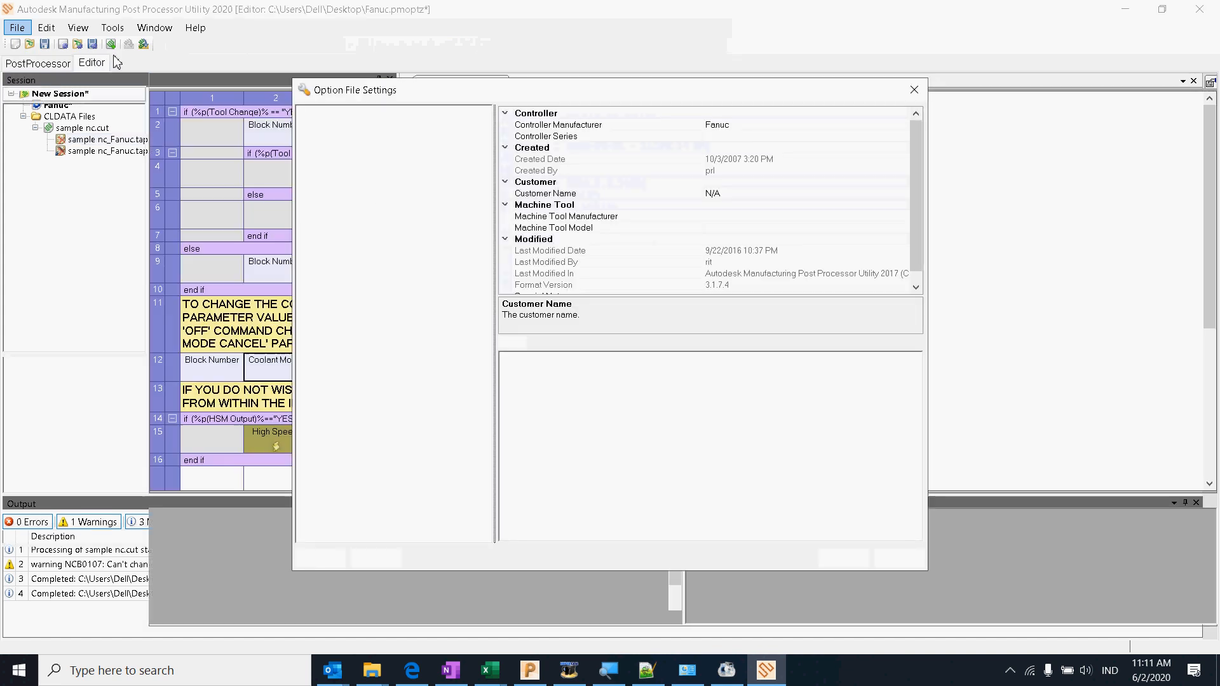
pyautogui.click(348, 330)
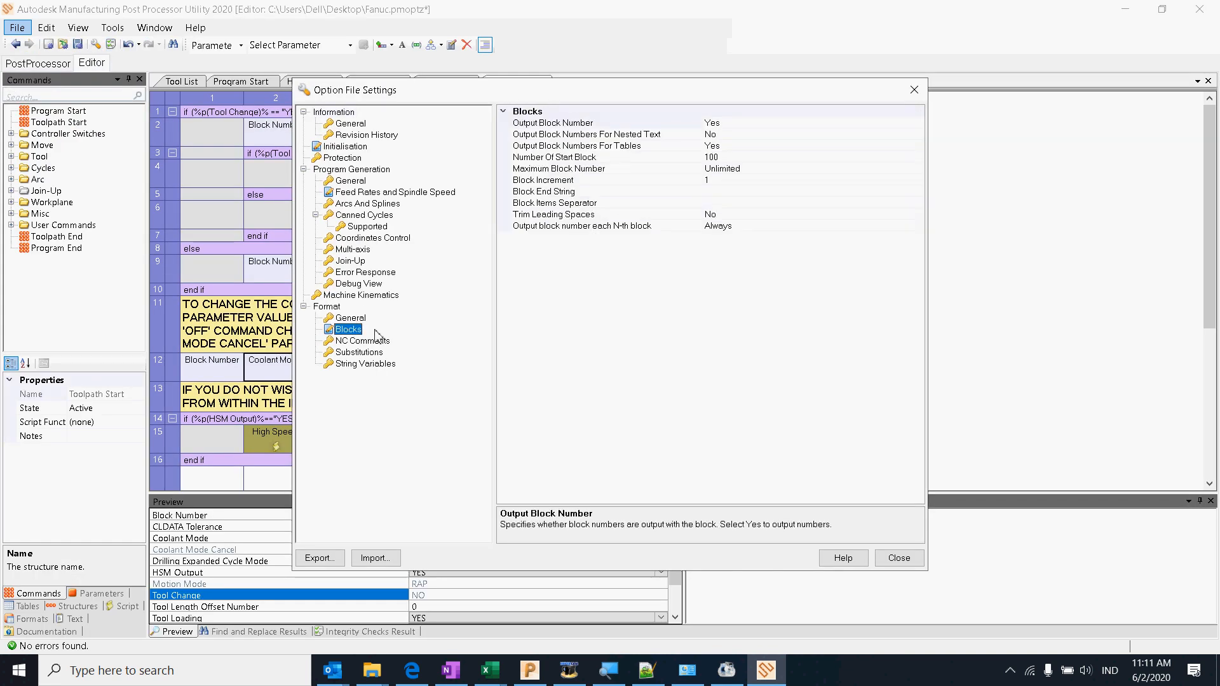
pyautogui.click(720, 158)
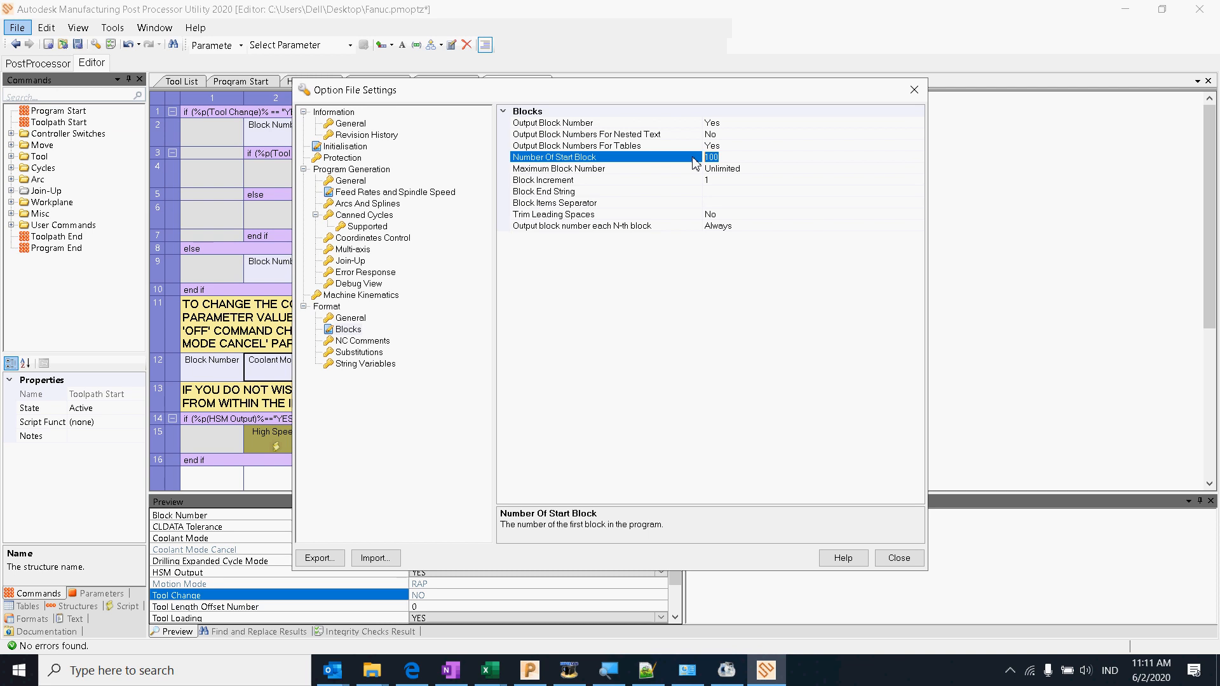
pyautogui.write('1')
pyautogui.click(899, 558)
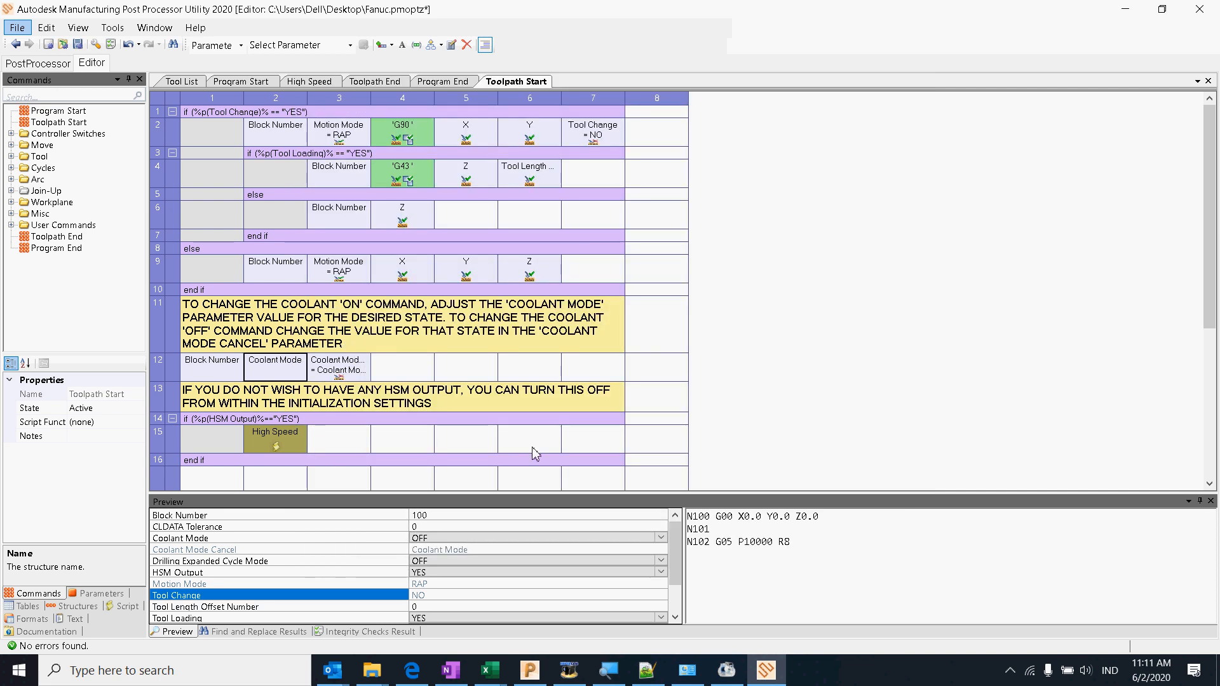
# Step: Process sample nc.cut as debug with the new start block number and check the block numbering in the output
pyautogui.click(55, 65)
pyautogui.rightClick(71, 126)
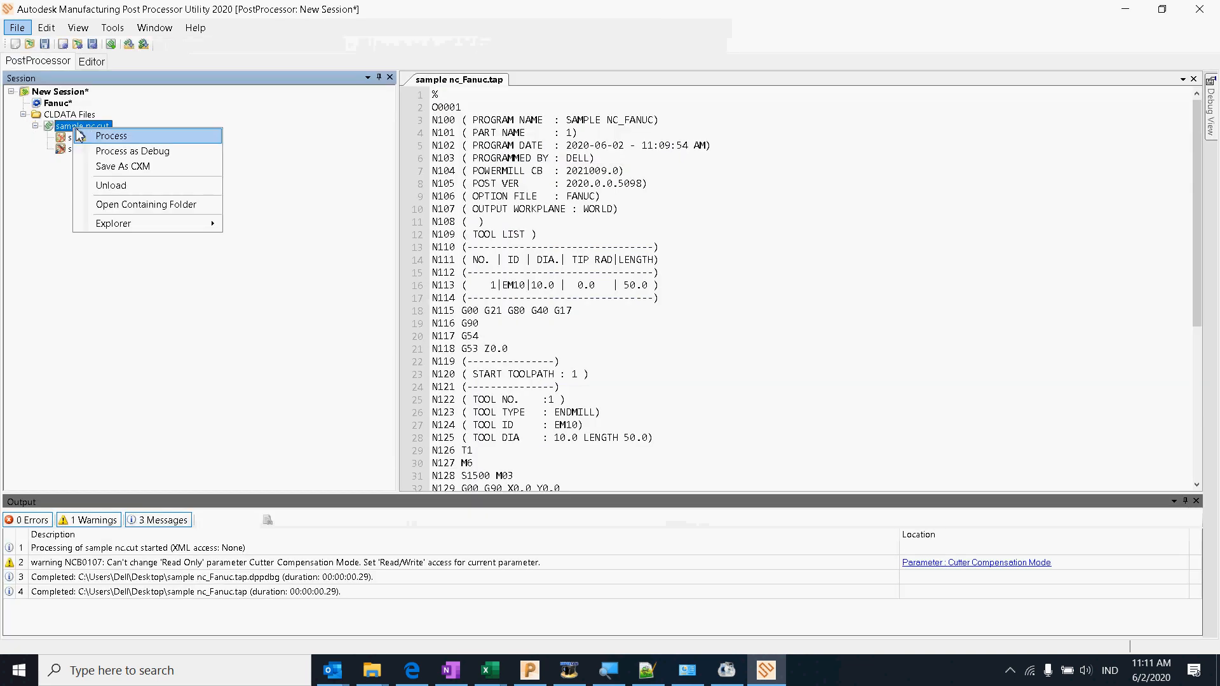
pyautogui.click(105, 150)
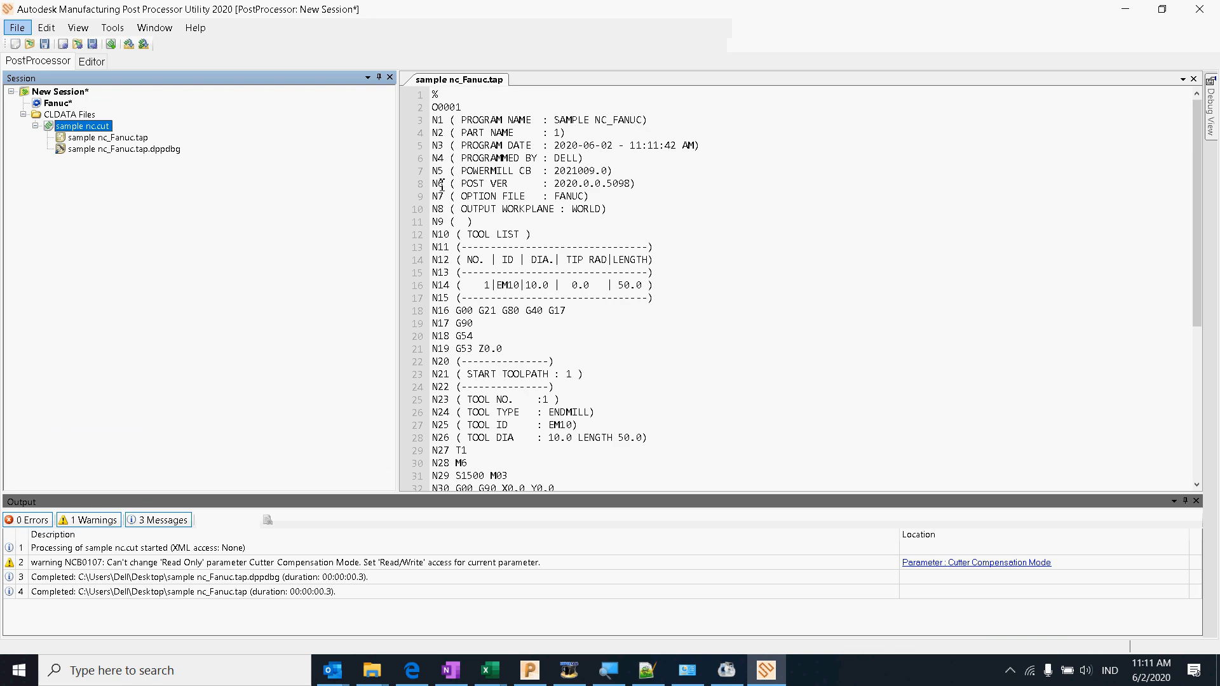
pyautogui.scroll(-3, 454, 354)
# Step: Return to the option file settings without saving, examine NC Comments, Substitutions and String Variables, and close the settings
pyautogui.click(90, 61)
pyautogui.click(95, 68)
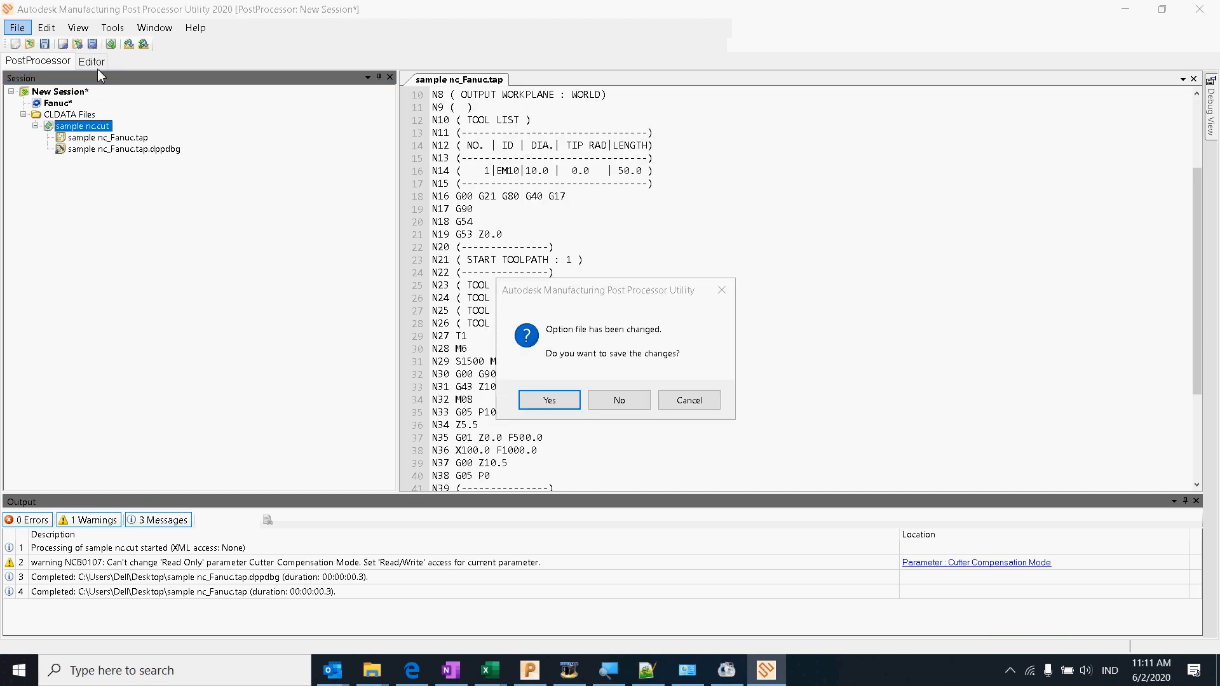
pyautogui.click(683, 405)
pyautogui.click(90, 61)
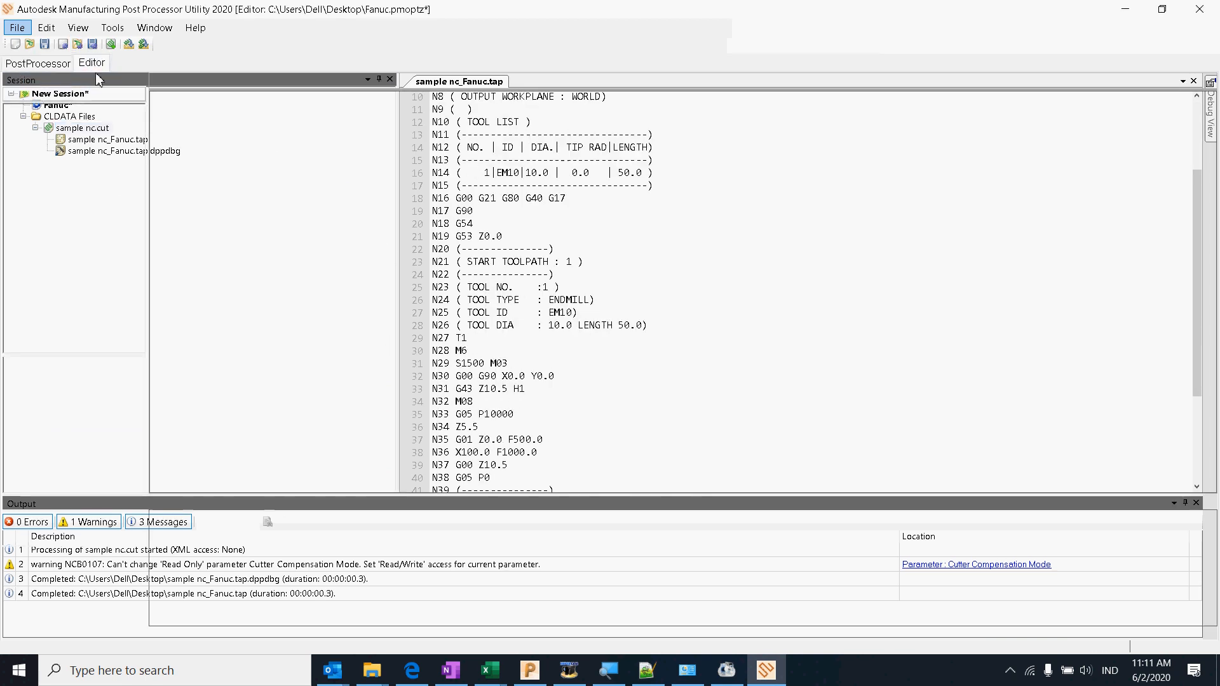
pyautogui.click(96, 46)
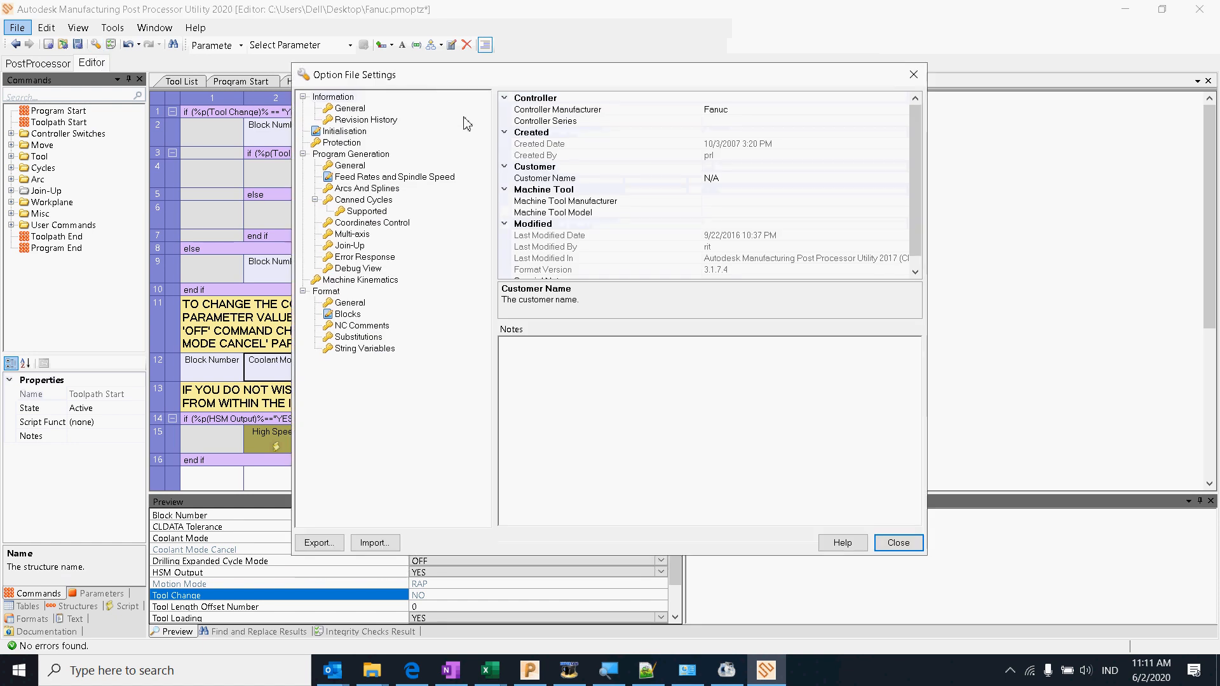
pyautogui.click(353, 326)
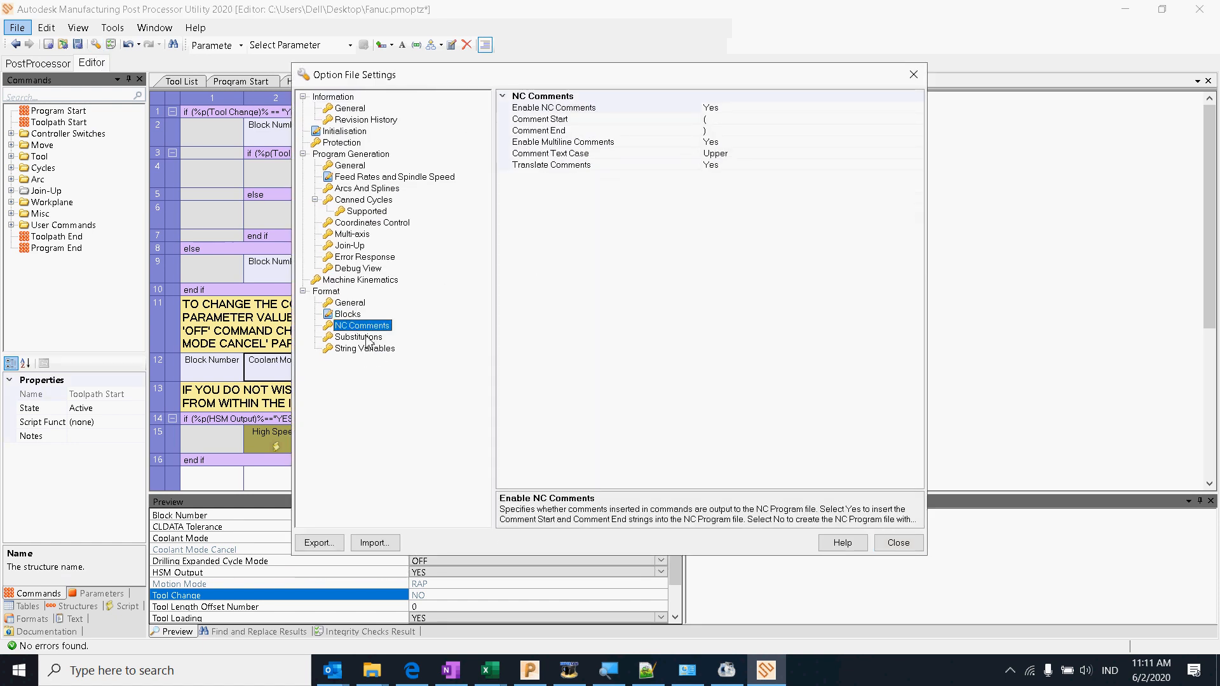
pyautogui.click(367, 338)
pyautogui.click(368, 349)
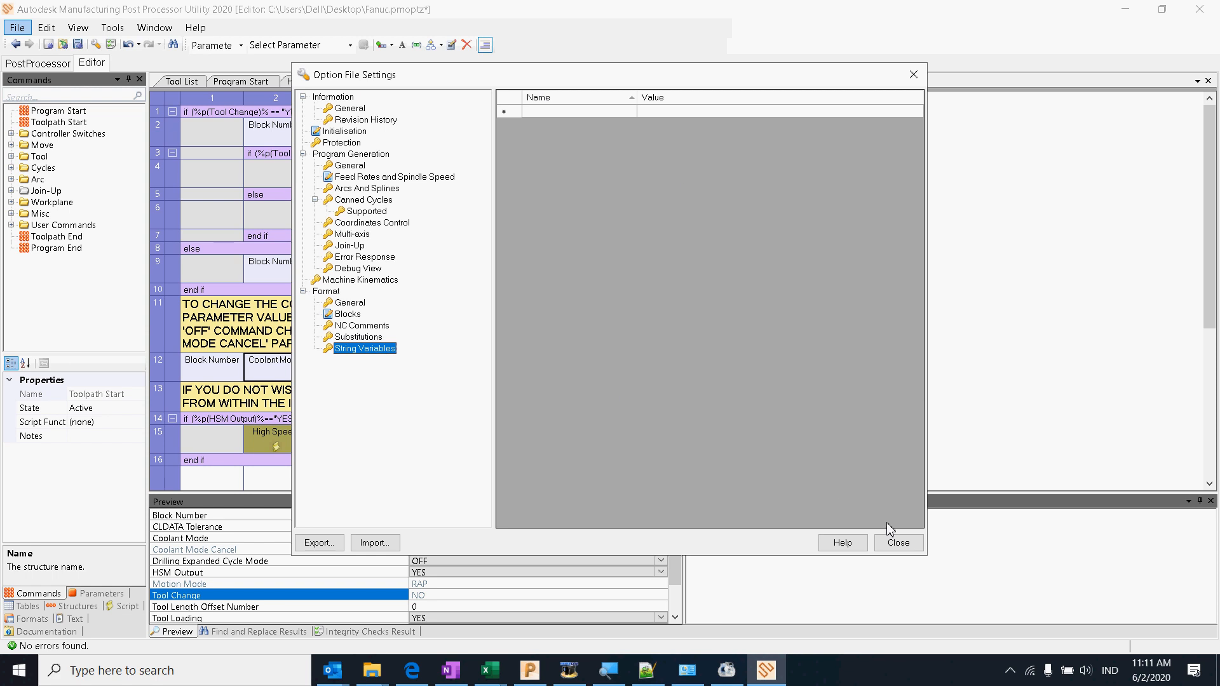
pyautogui.click(899, 543)
# Step: Return to the PostProcessor session and save the Fanuc option file on the Desktop under the new name FANUC DELCAM R1
pyautogui.click(38, 63)
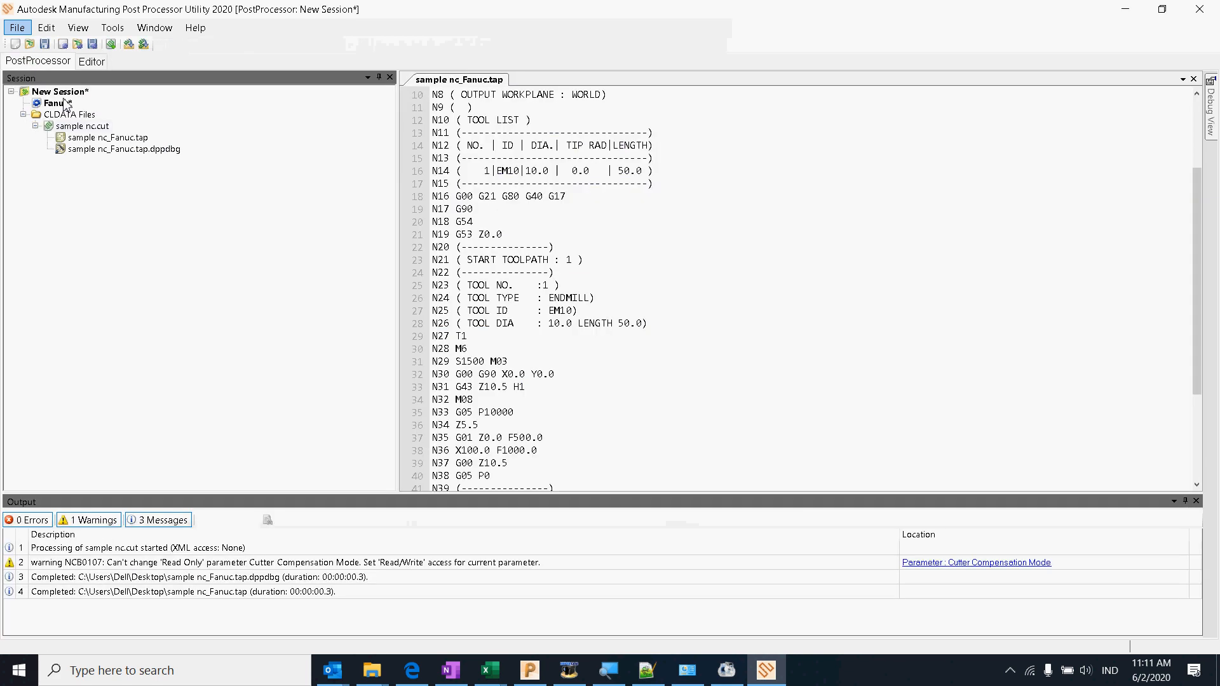
pyautogui.rightClick(64, 103)
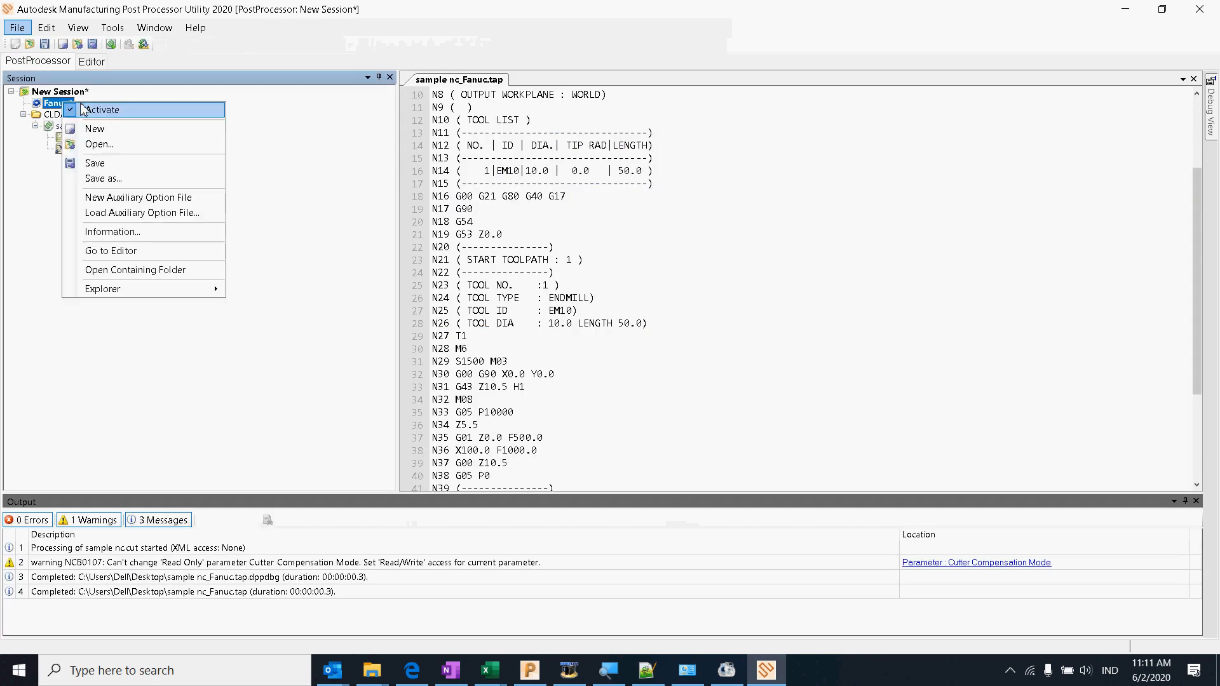
pyautogui.click(115, 181)
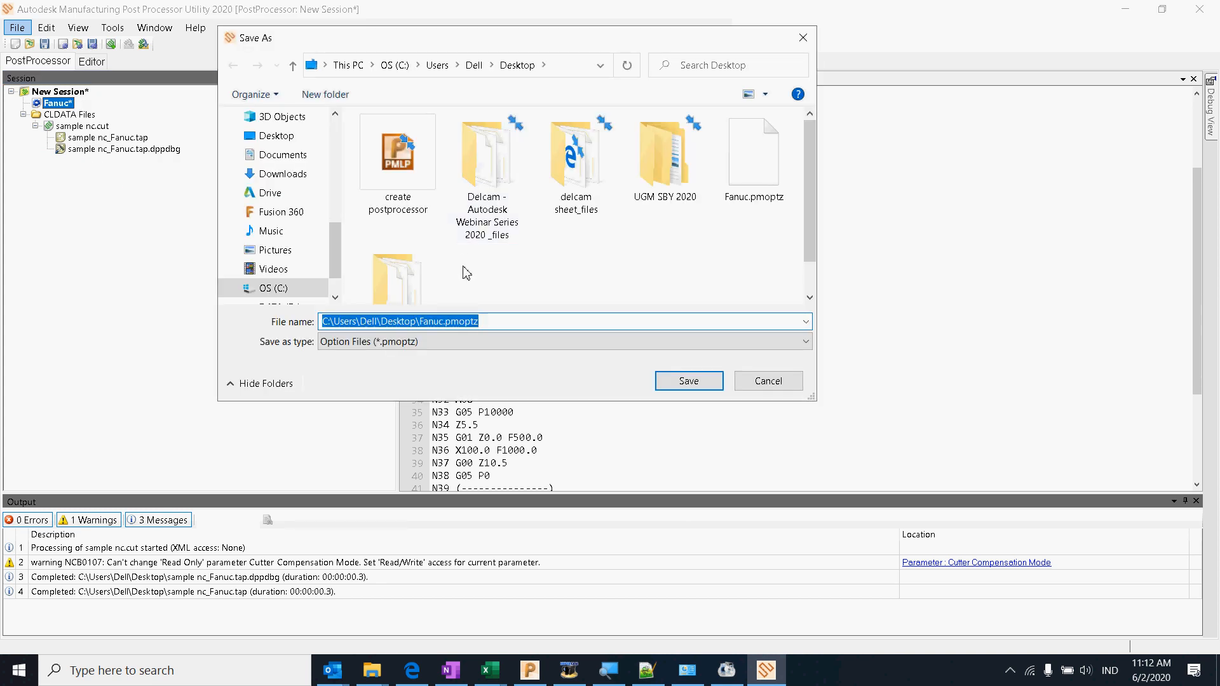
pyautogui.scroll(-1, 464, 281)
pyautogui.click(519, 321)
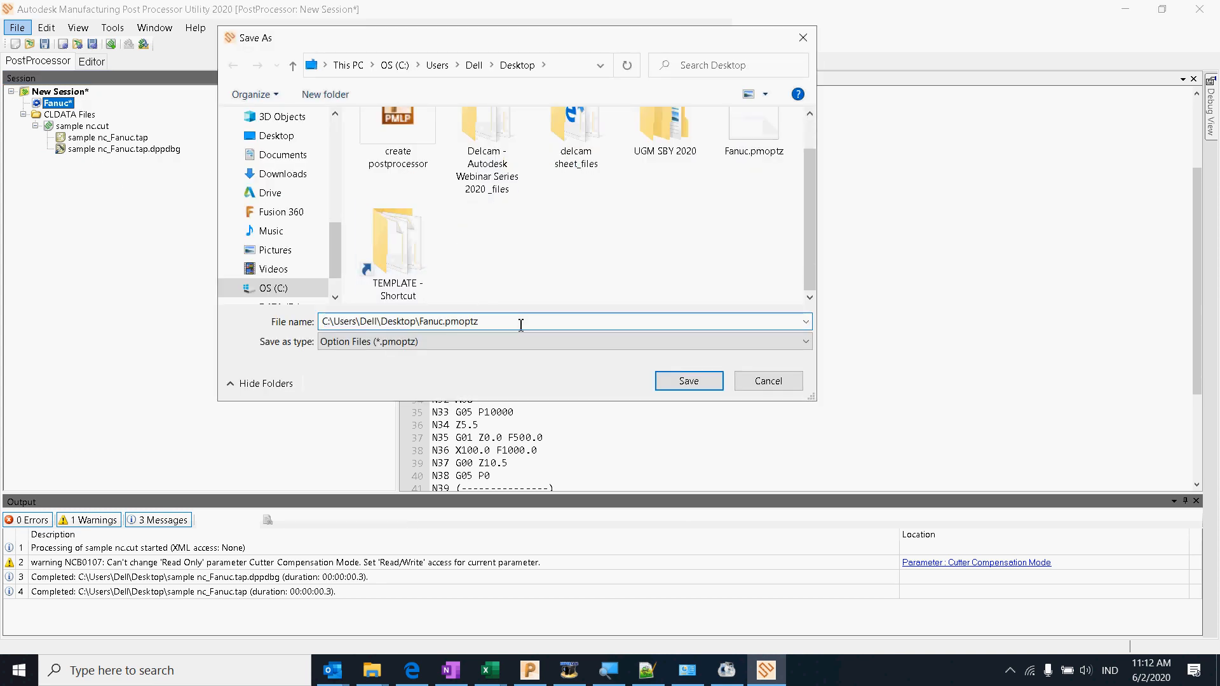
pyautogui.moveTo(518, 322); pyautogui.dragTo(275, 326)
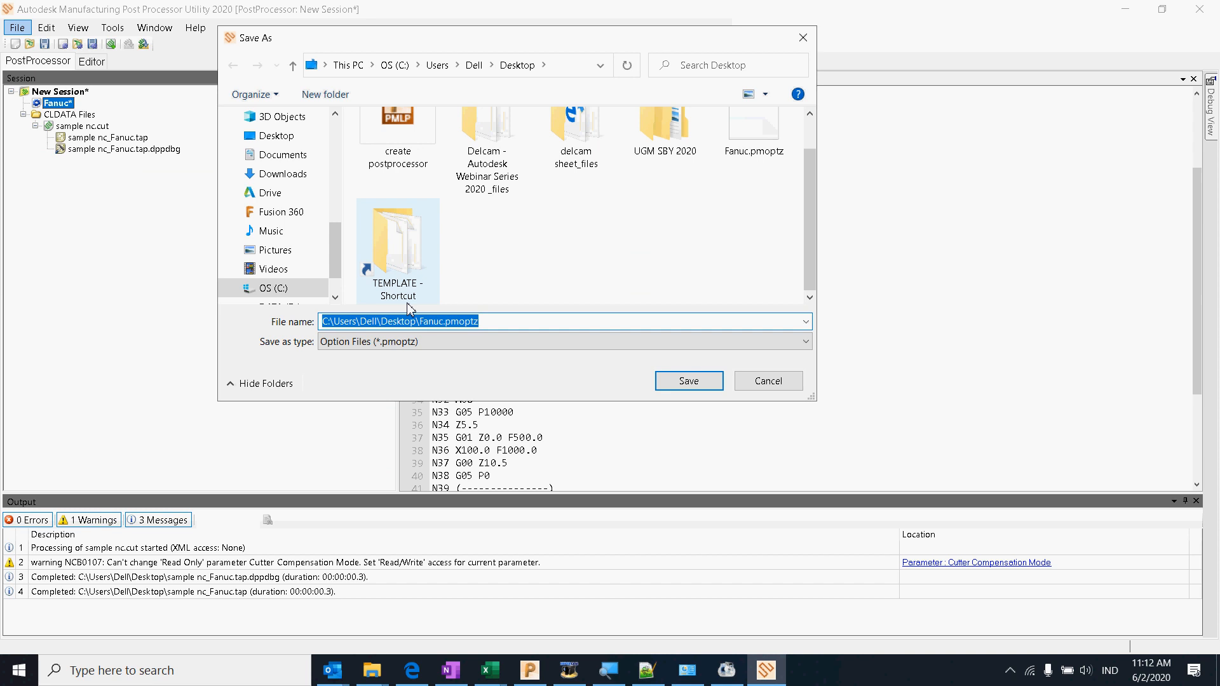
pyautogui.write('r')
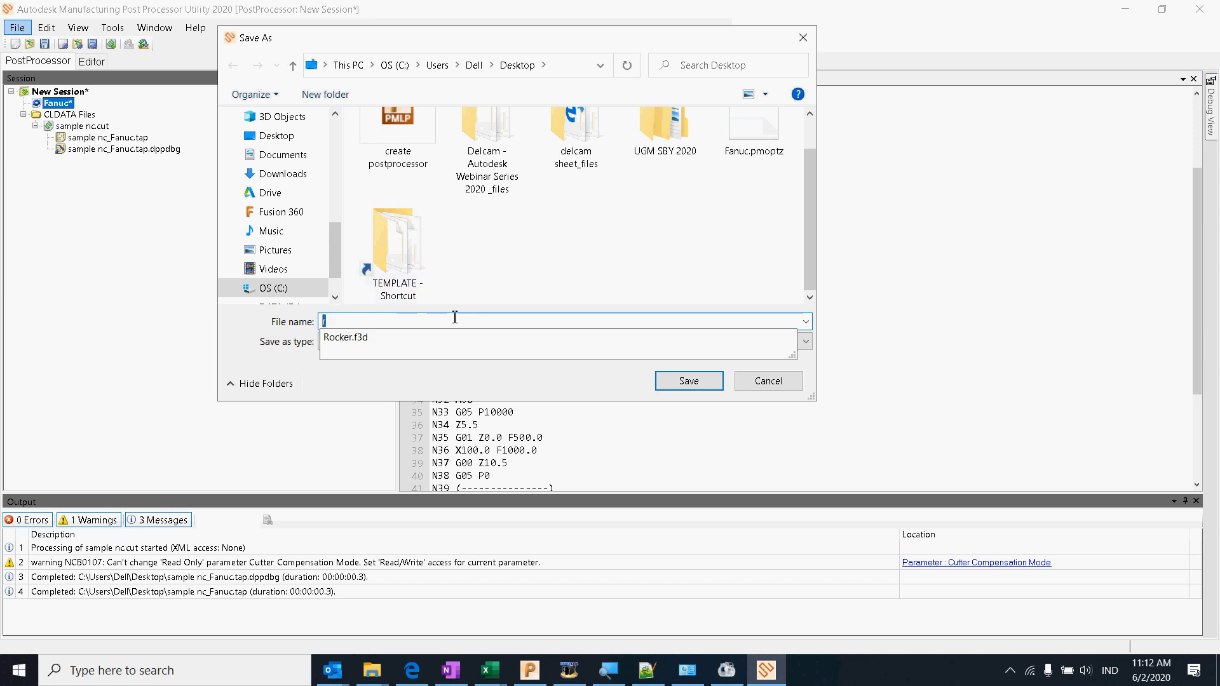
pyautogui.write('FANUC D')
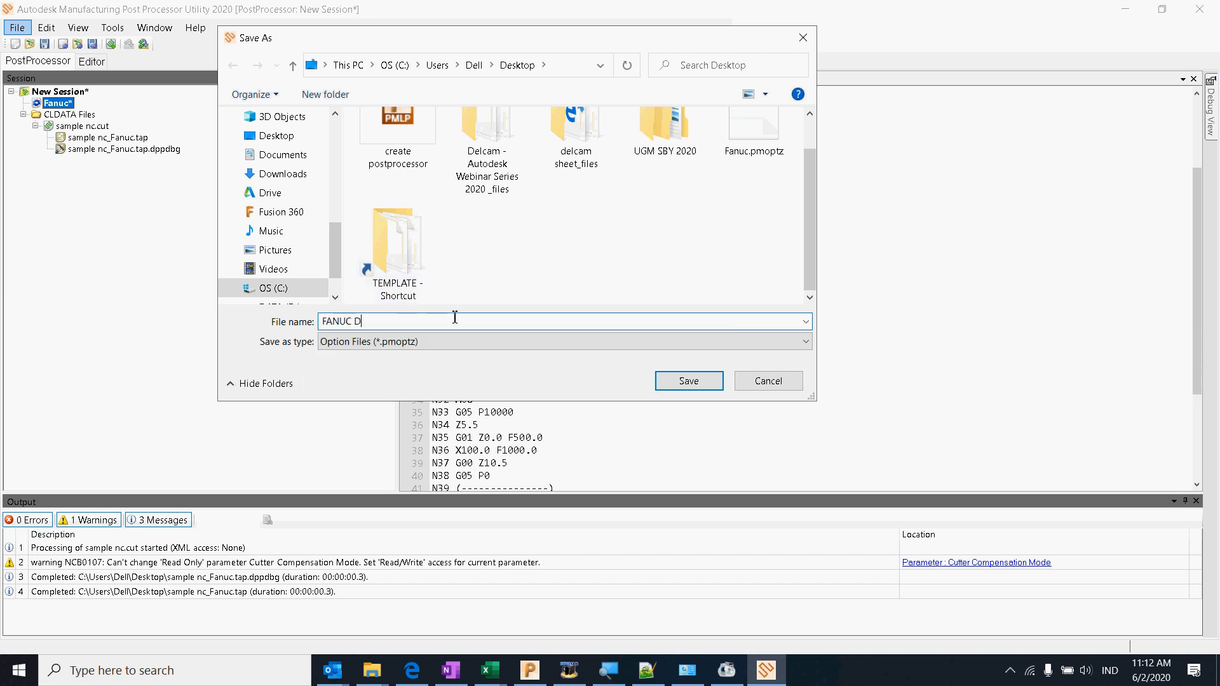
pyautogui.write('ELCAM R1')
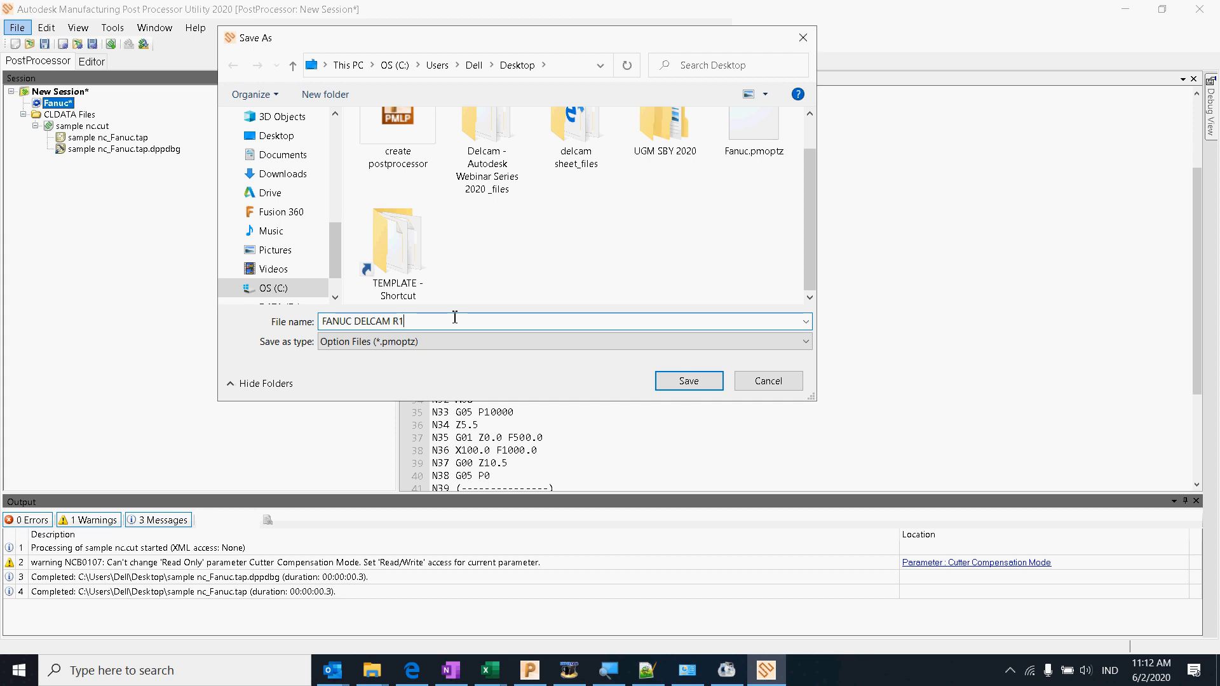
pyautogui.click(678, 380)
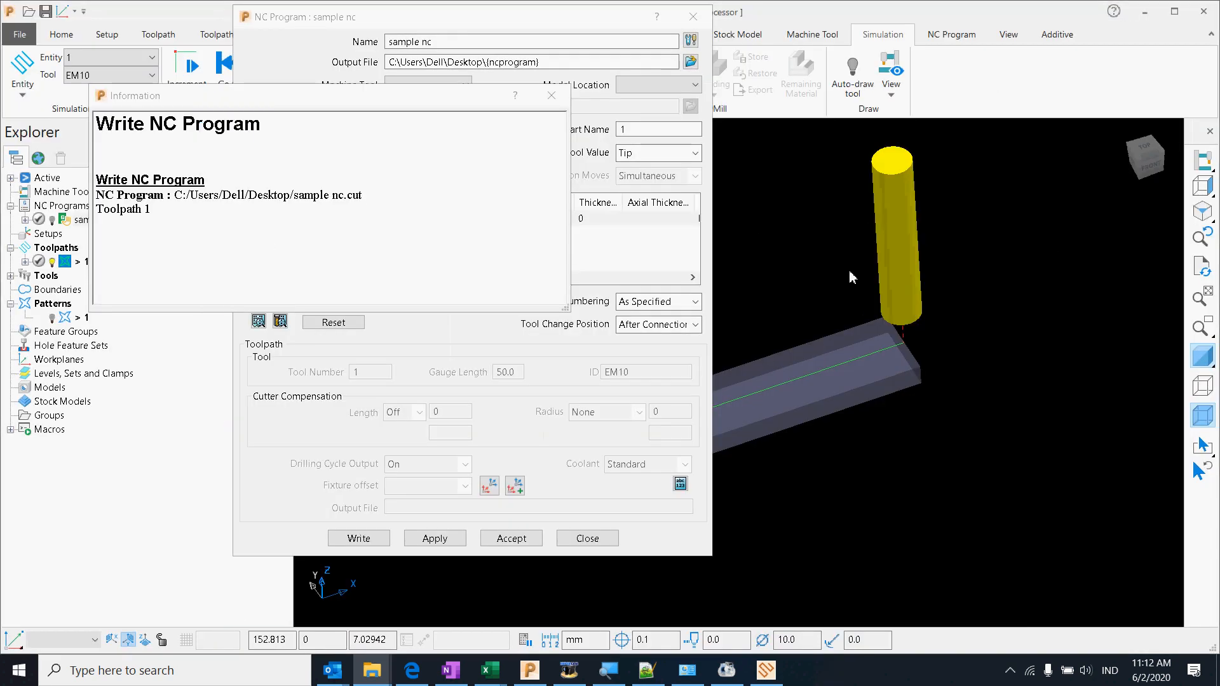
# Step: Switch to PowerMill and set the output file type of NC program sample nc to NC Program
pyautogui.click(552, 96)
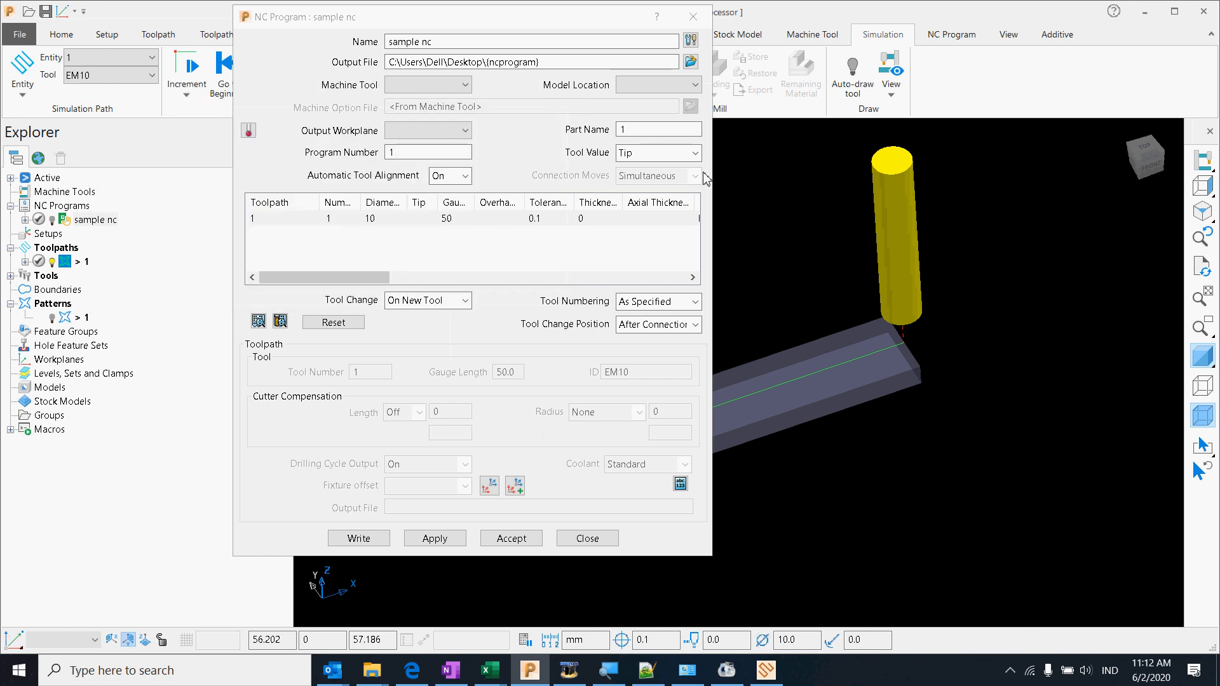
pyautogui.moveTo(616, 17); pyautogui.dragTo(609, 56)
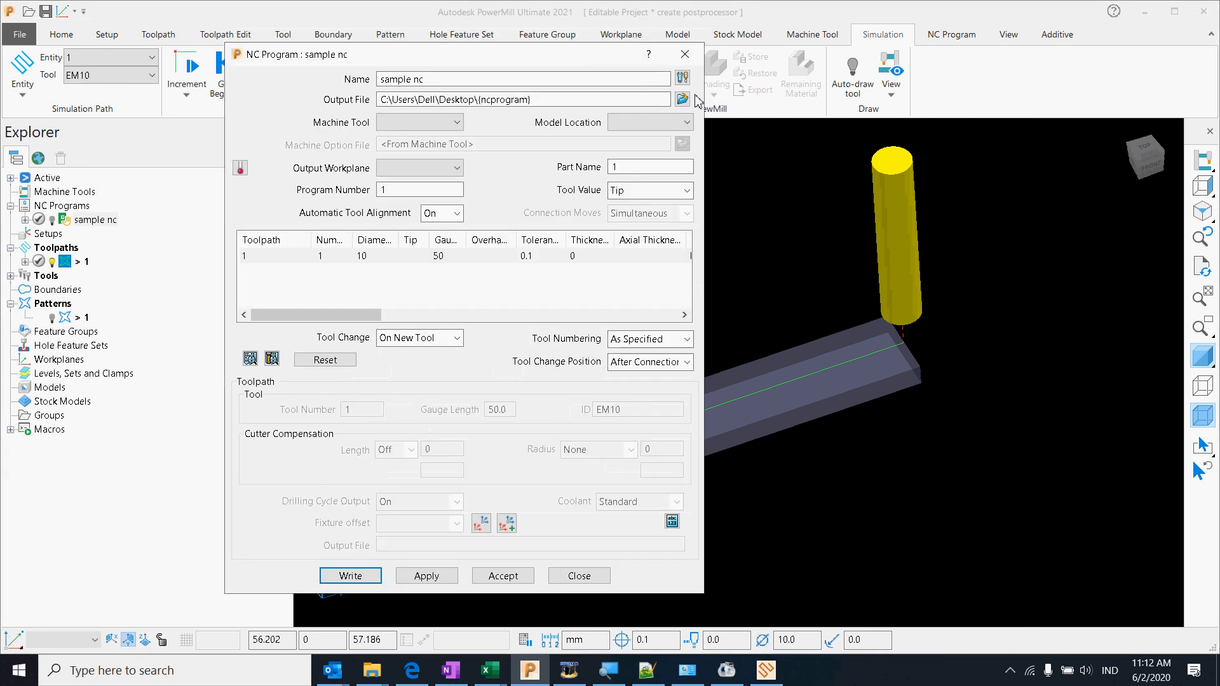
pyautogui.click(683, 79)
pyautogui.click(683, 78)
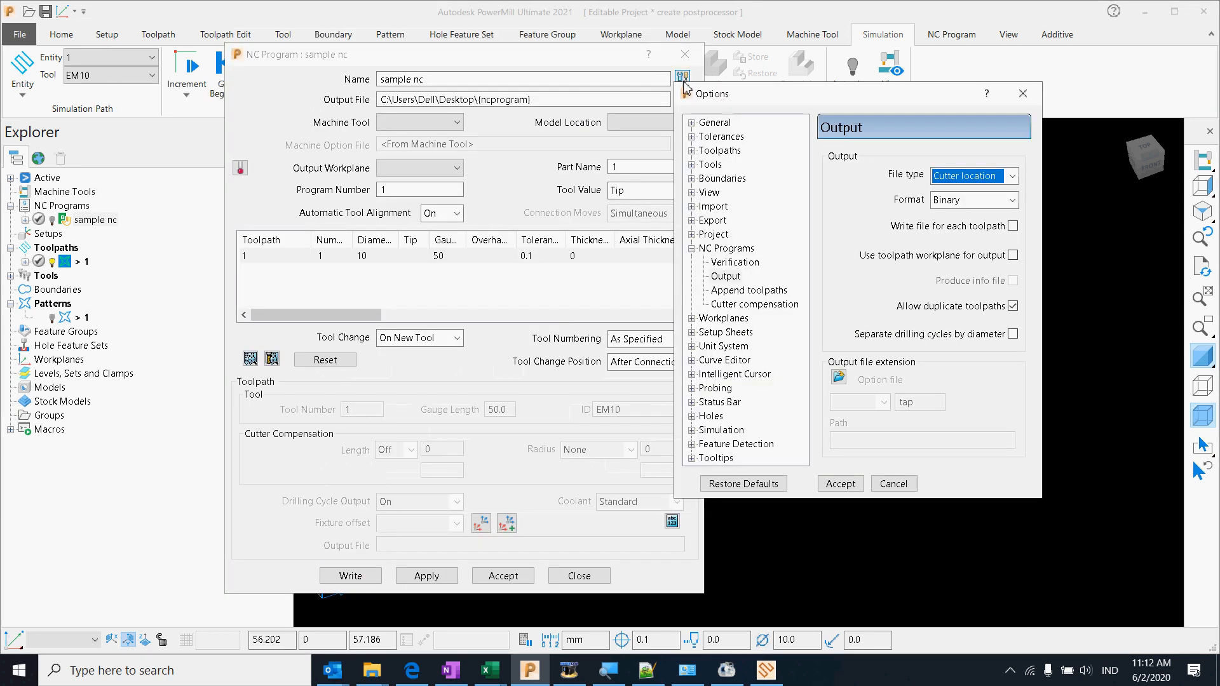
pyautogui.moveTo(771, 94); pyautogui.dragTo(699, 103)
pyautogui.click(925, 182)
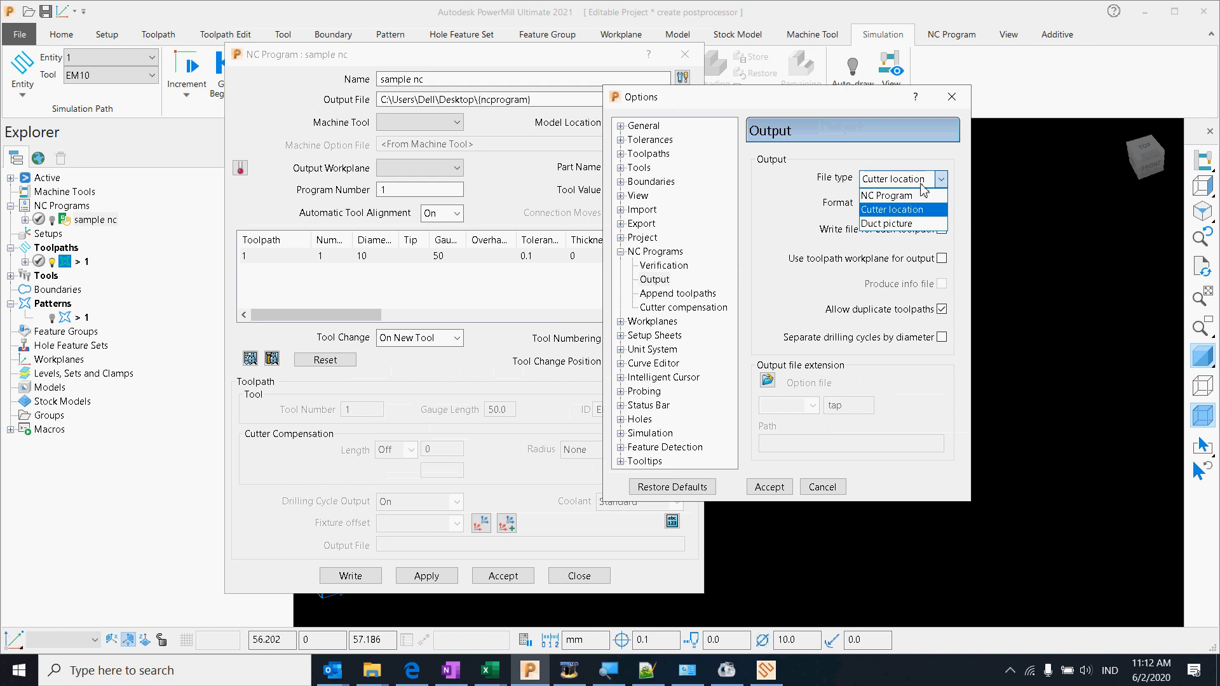
pyautogui.click(918, 196)
pyautogui.click(773, 488)
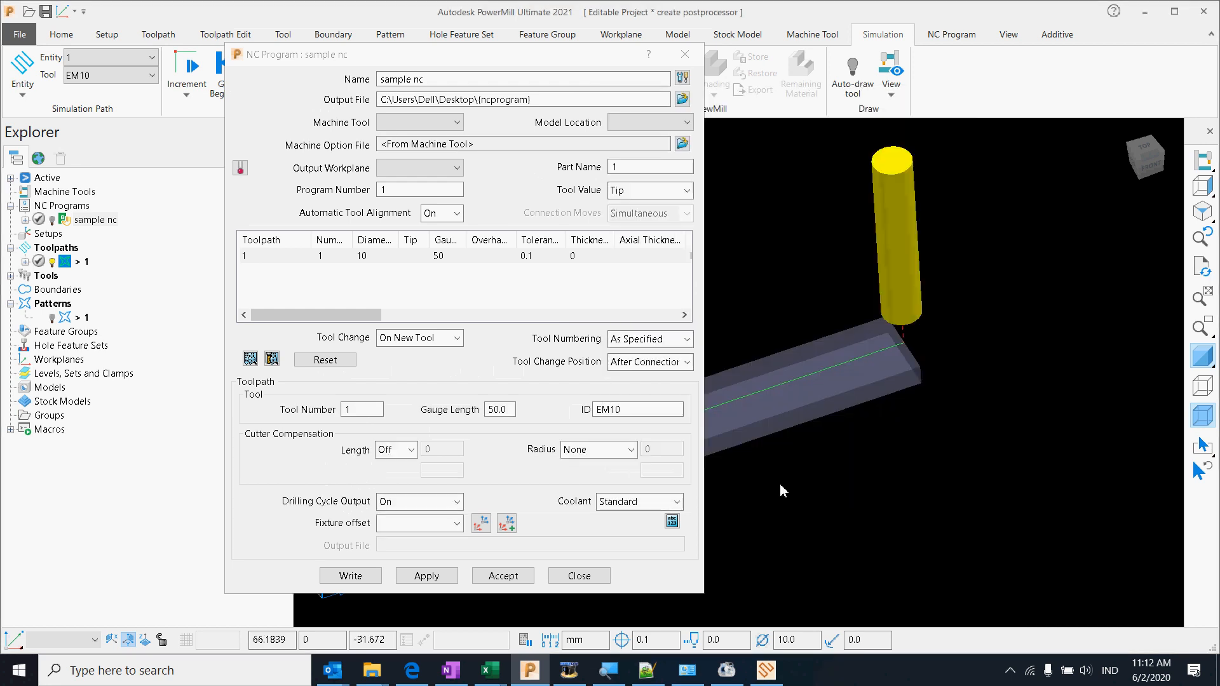
# Step: Start choosing a machine option file for sample nc and browse to the Desktop for a local one
pyautogui.click(682, 144)
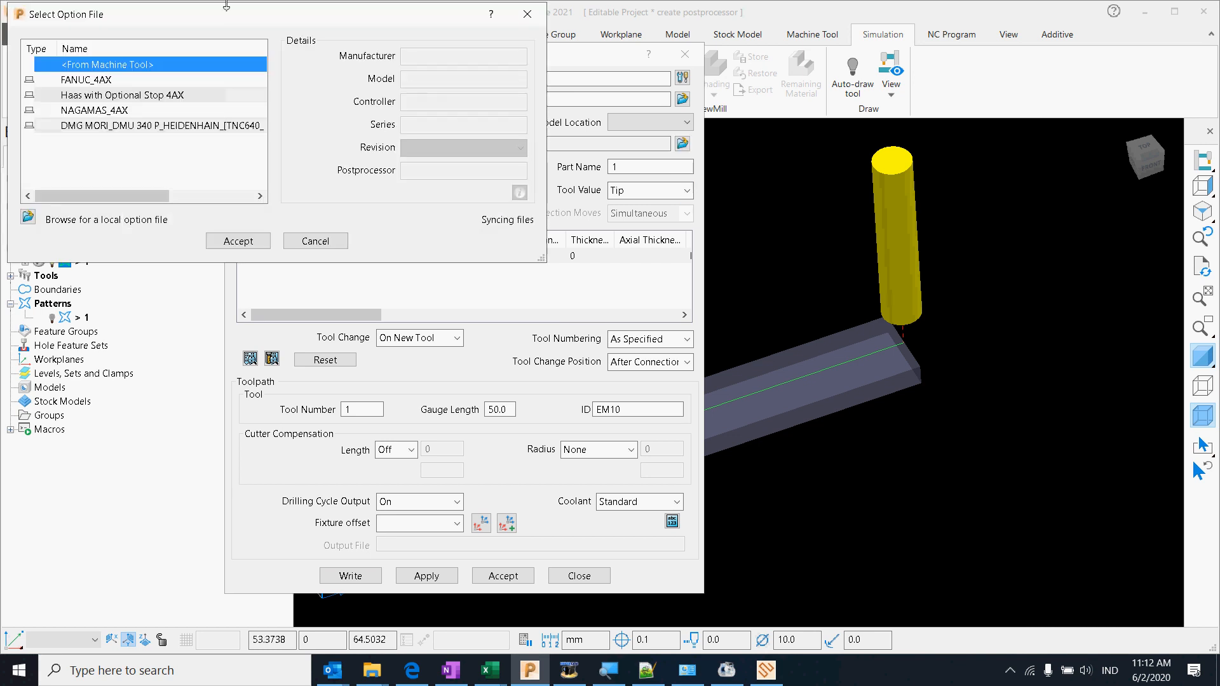
pyautogui.moveTo(227, 13); pyautogui.dragTo(563, 117)
pyautogui.click(364, 320)
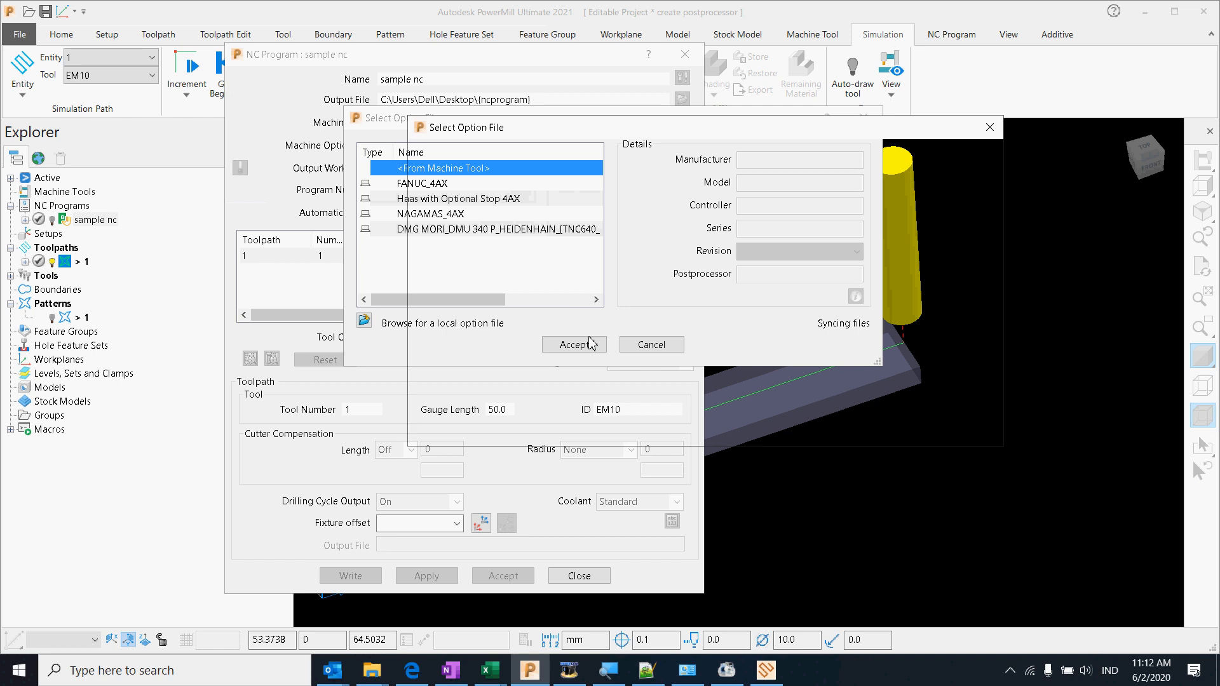
pyautogui.click(582, 160)
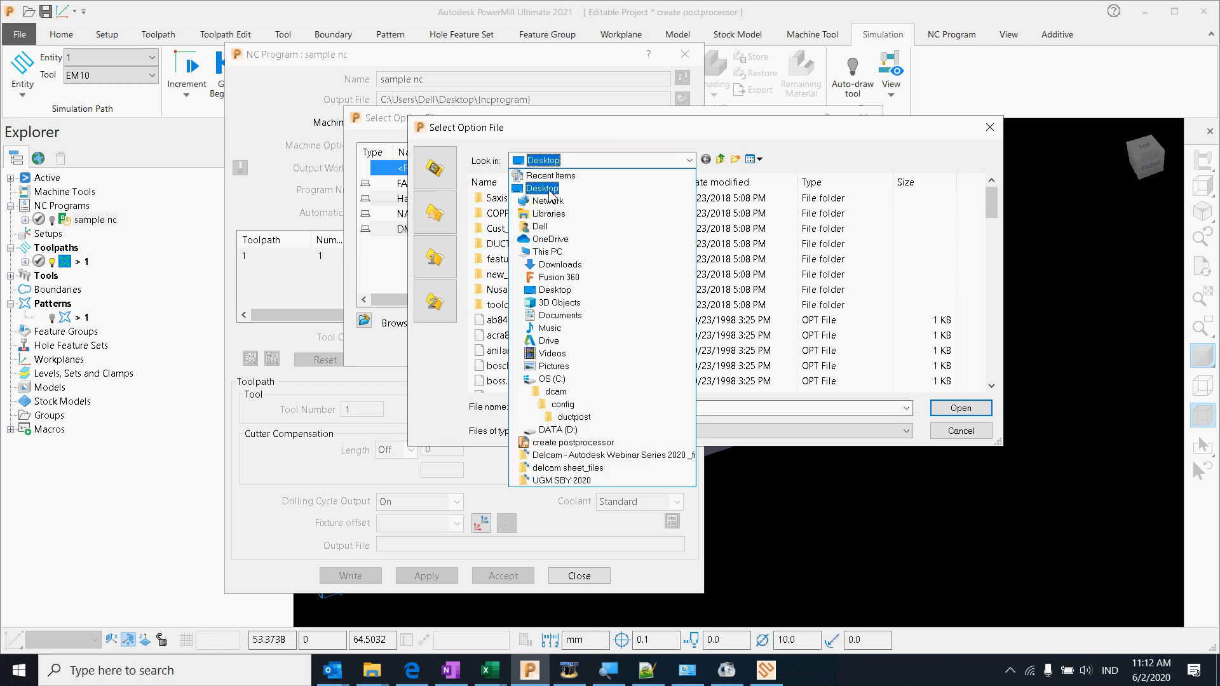
pyautogui.click(543, 176)
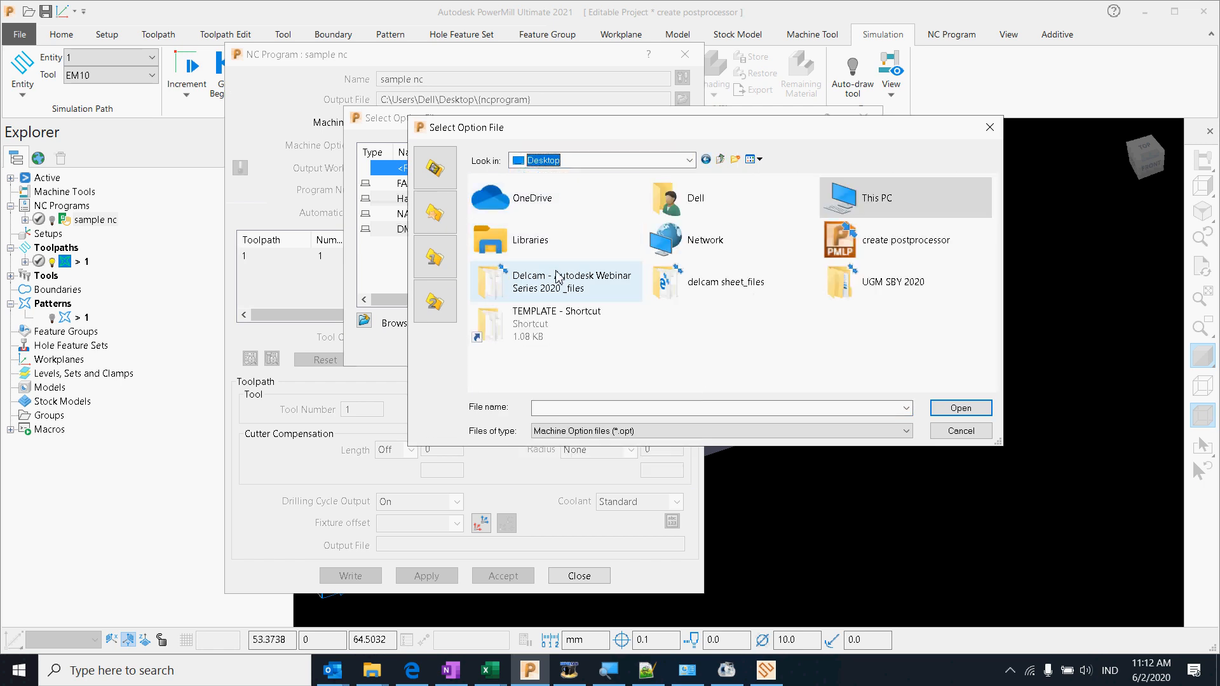
# Step: Filter the files to the pmoptz type and assign FANUC DELCAM R1.pmoptz as the machine option file
pyautogui.click(893, 432)
pyautogui.click(887, 475)
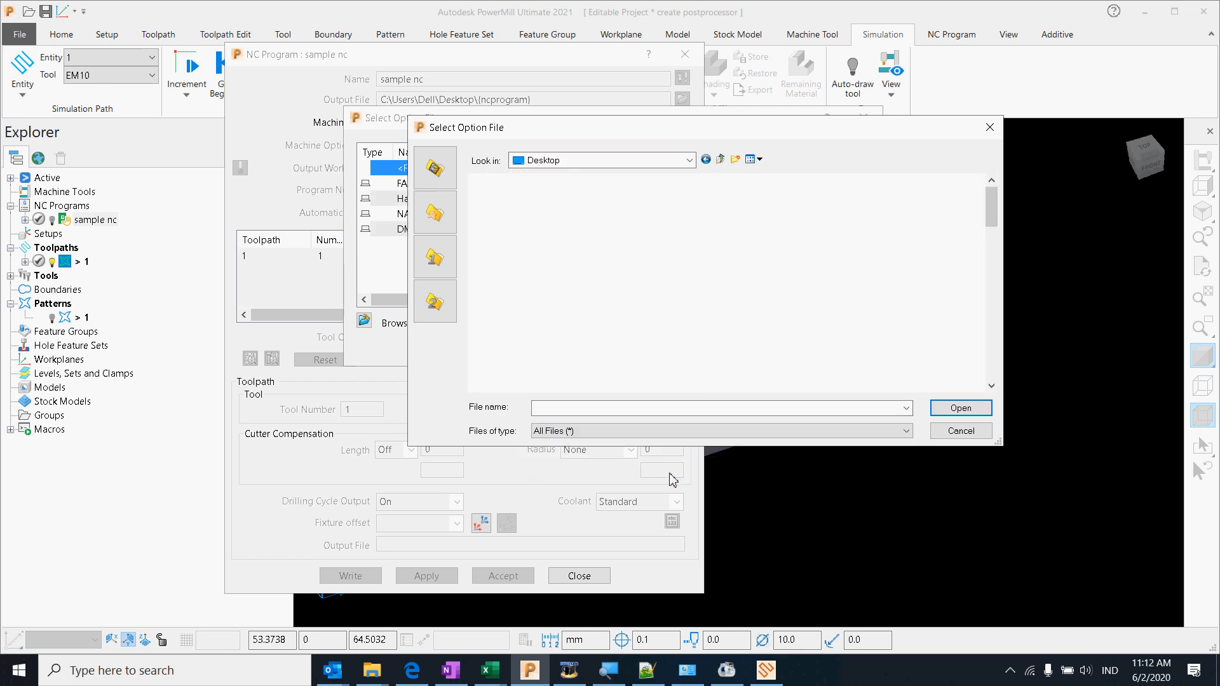
pyautogui.scroll(-5, 736, 356)
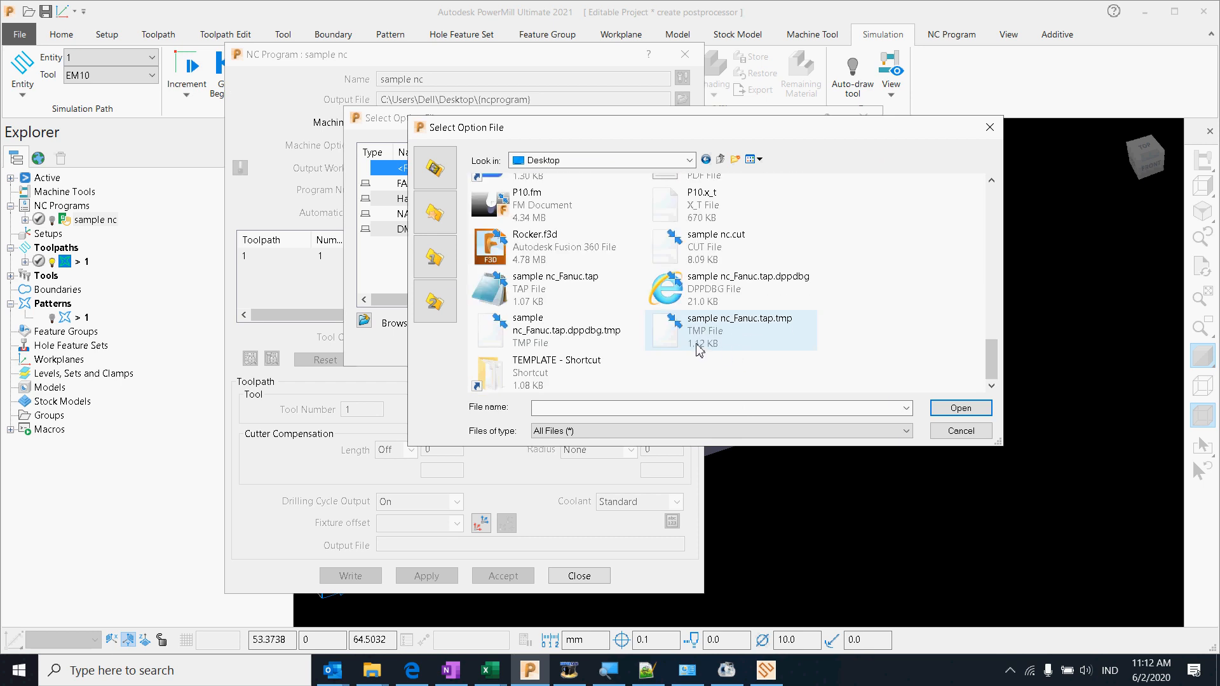
pyautogui.scroll(3, 583, 330)
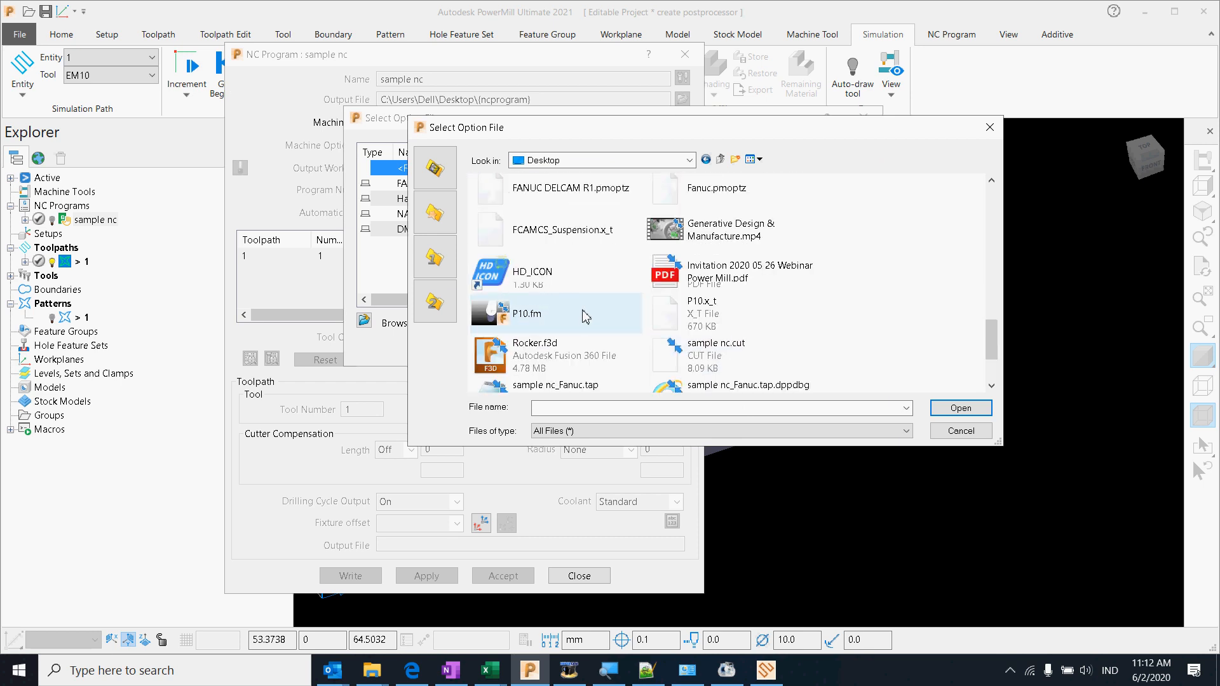
pyautogui.click(673, 431)
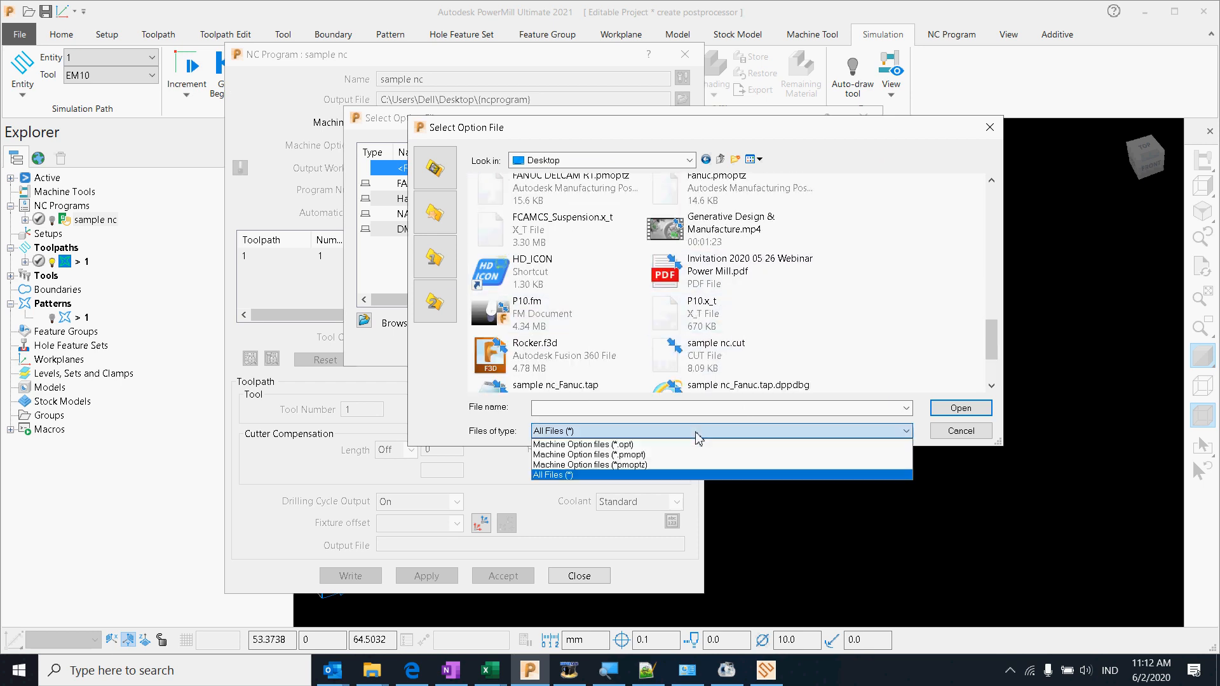
pyautogui.click(653, 466)
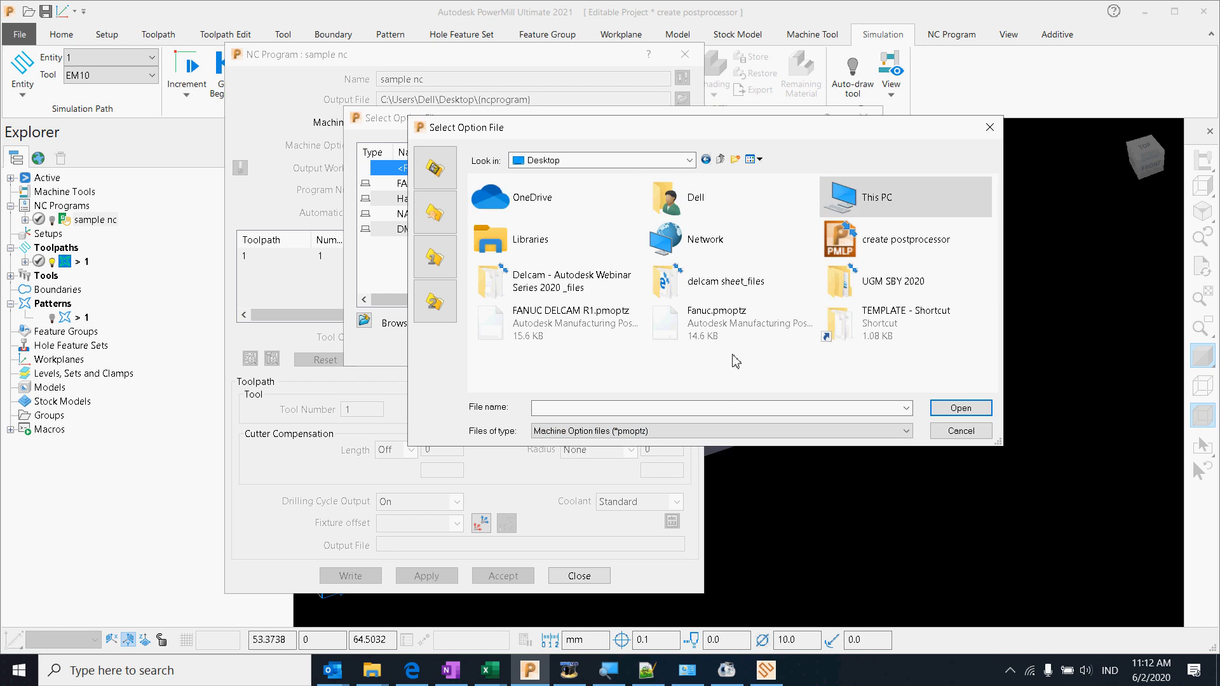
pyautogui.click(574, 330)
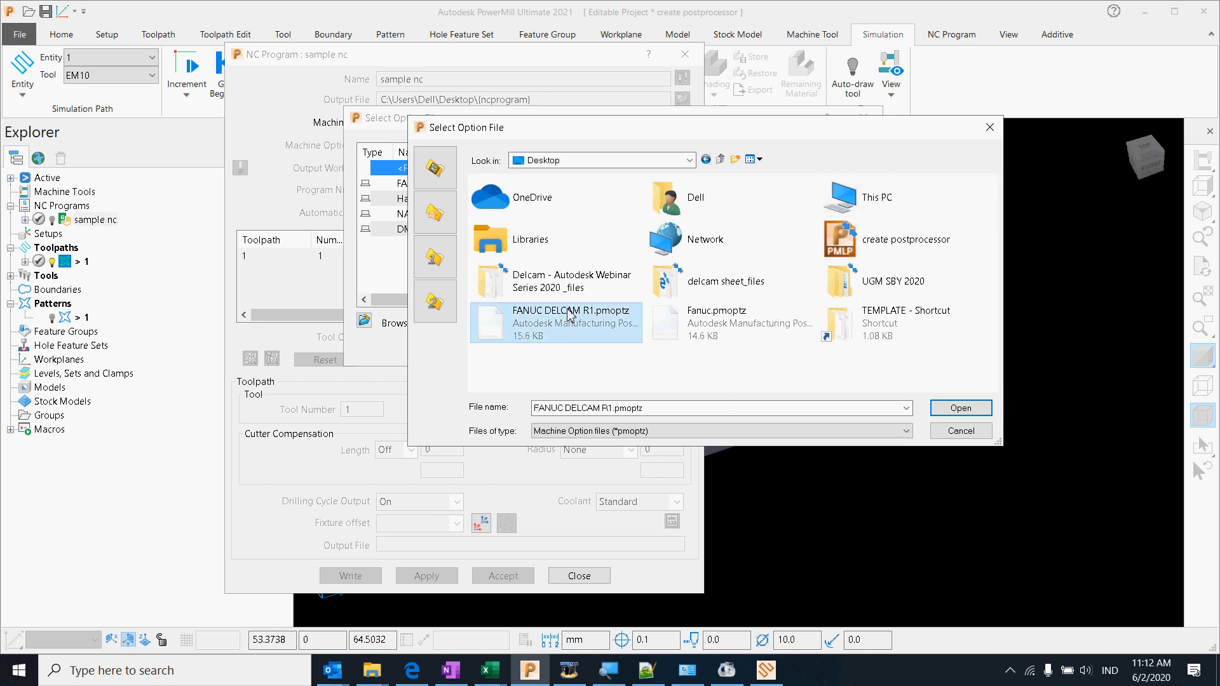
pyautogui.click(959, 409)
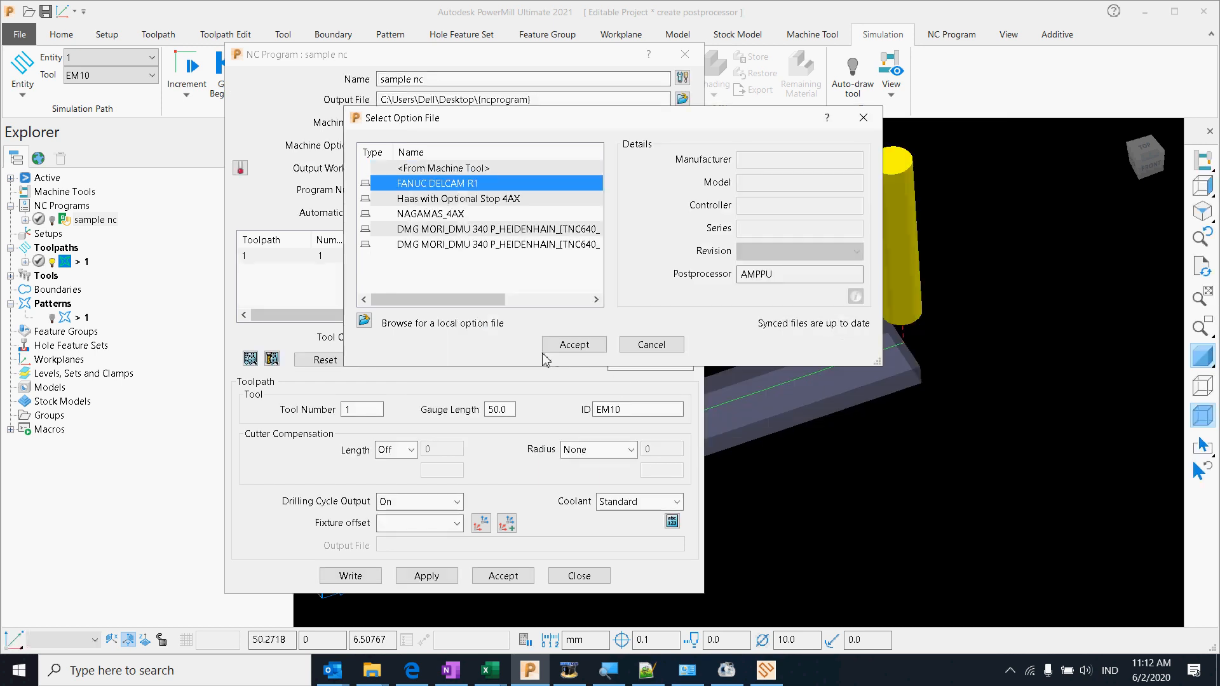
pyautogui.click(582, 344)
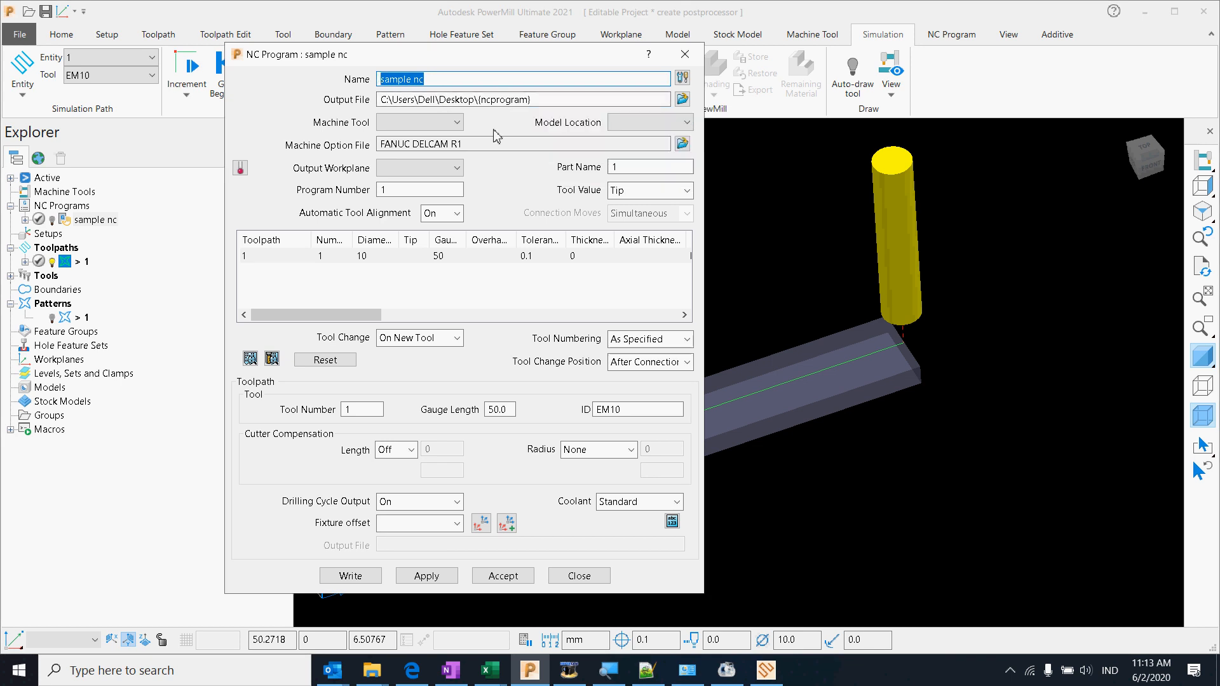
# Step: Write the NC program, overwriting the existing sample nc.tap, and close the write report and the NC program settings
pyautogui.click(351, 577)
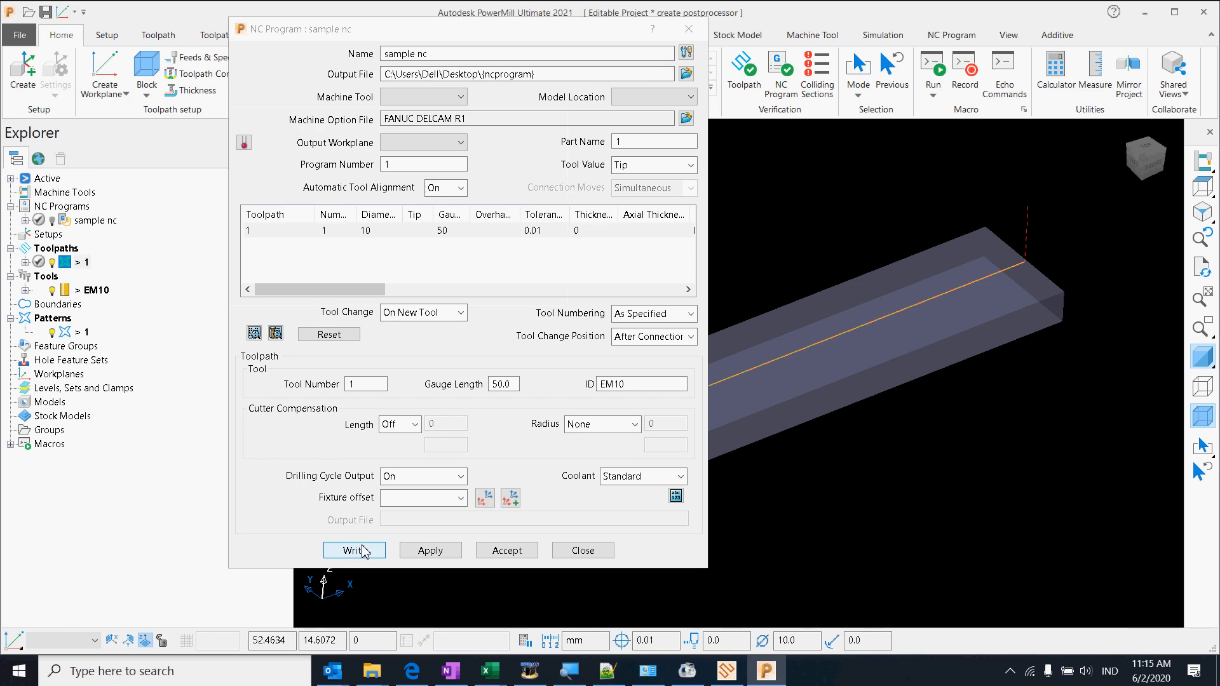
pyautogui.click(354, 551)
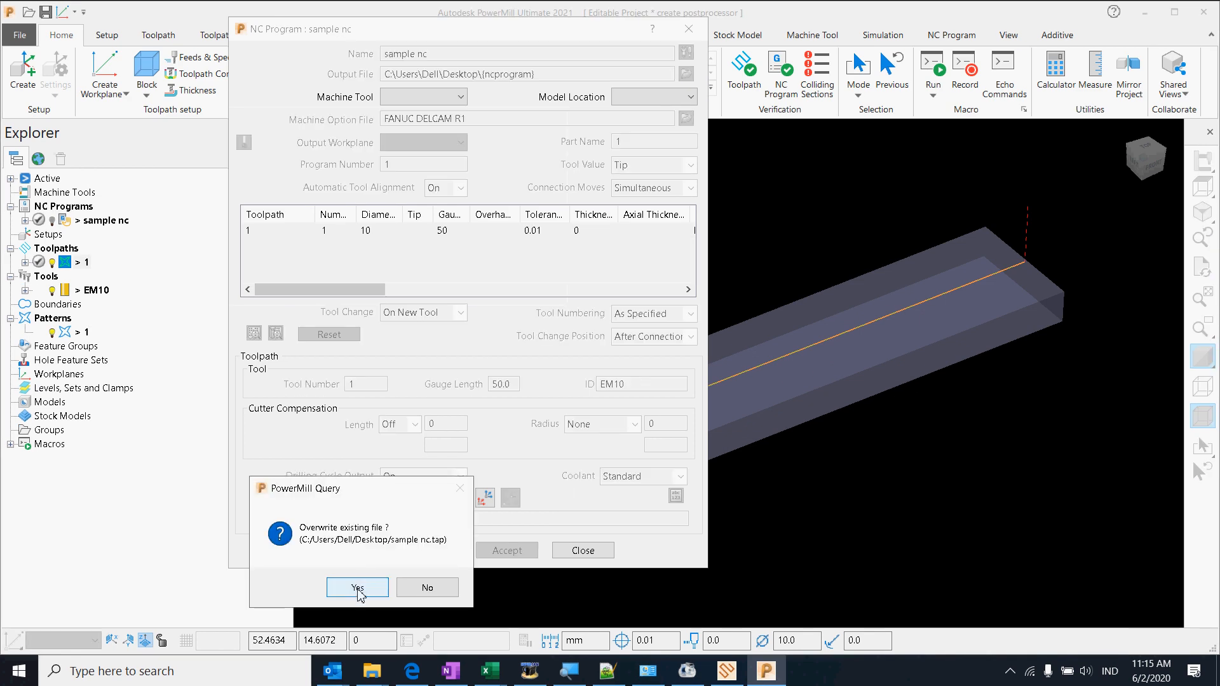
pyautogui.click(358, 586)
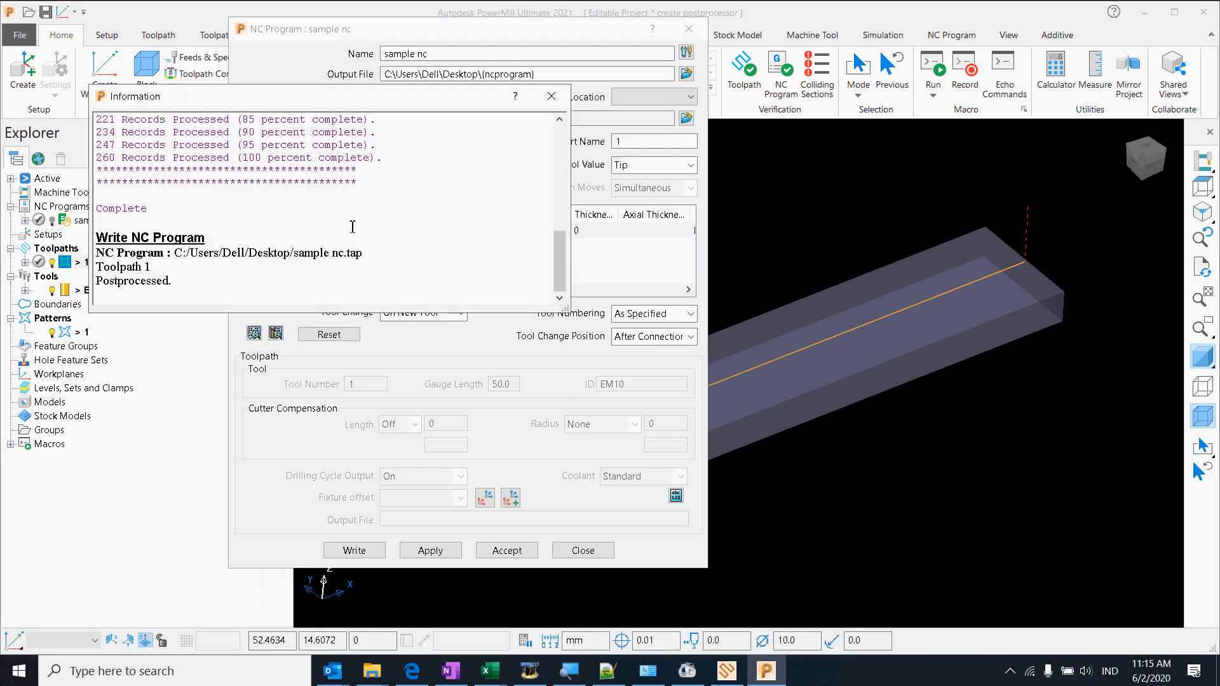
pyautogui.scroll(3, 356, 186)
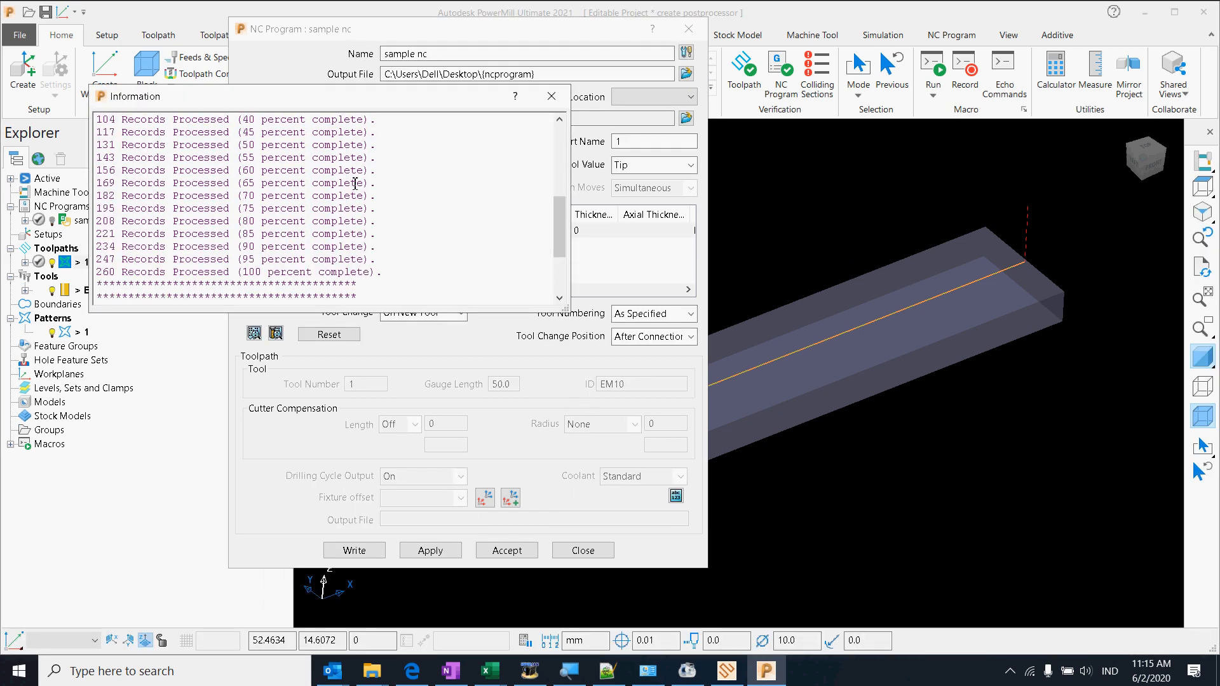
pyautogui.click(551, 96)
pyautogui.click(694, 32)
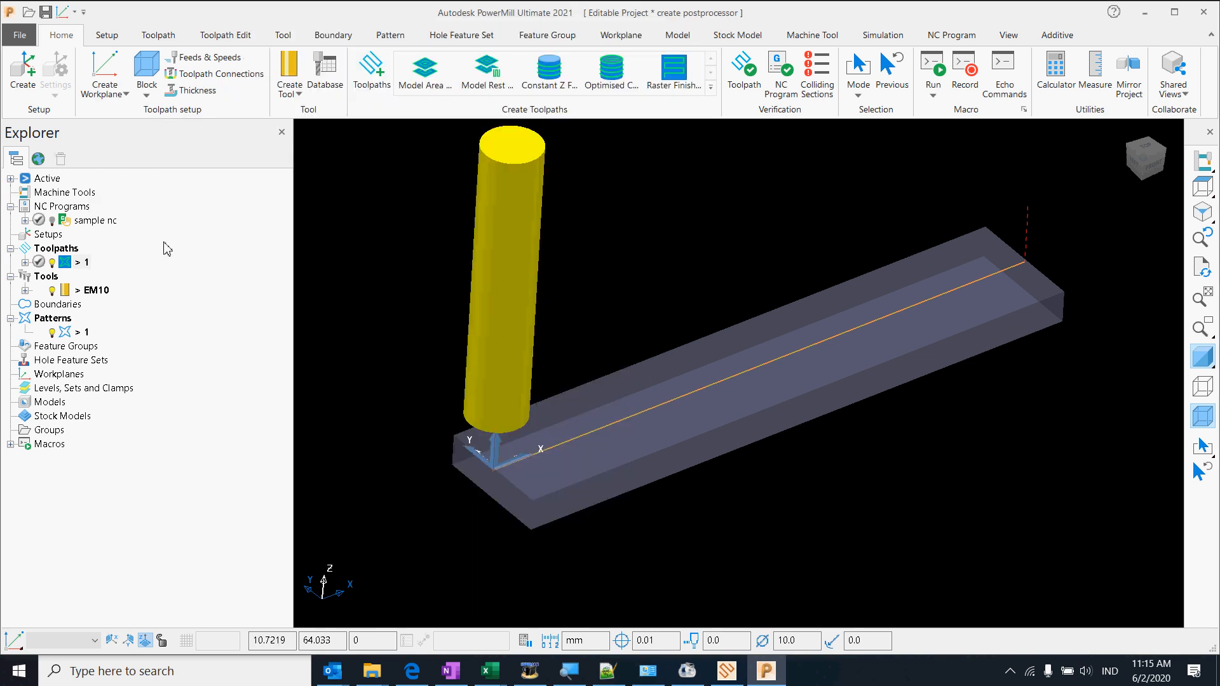
# Step: Open the written sample nc program in the external text editor
pyautogui.rightClick(94, 220)
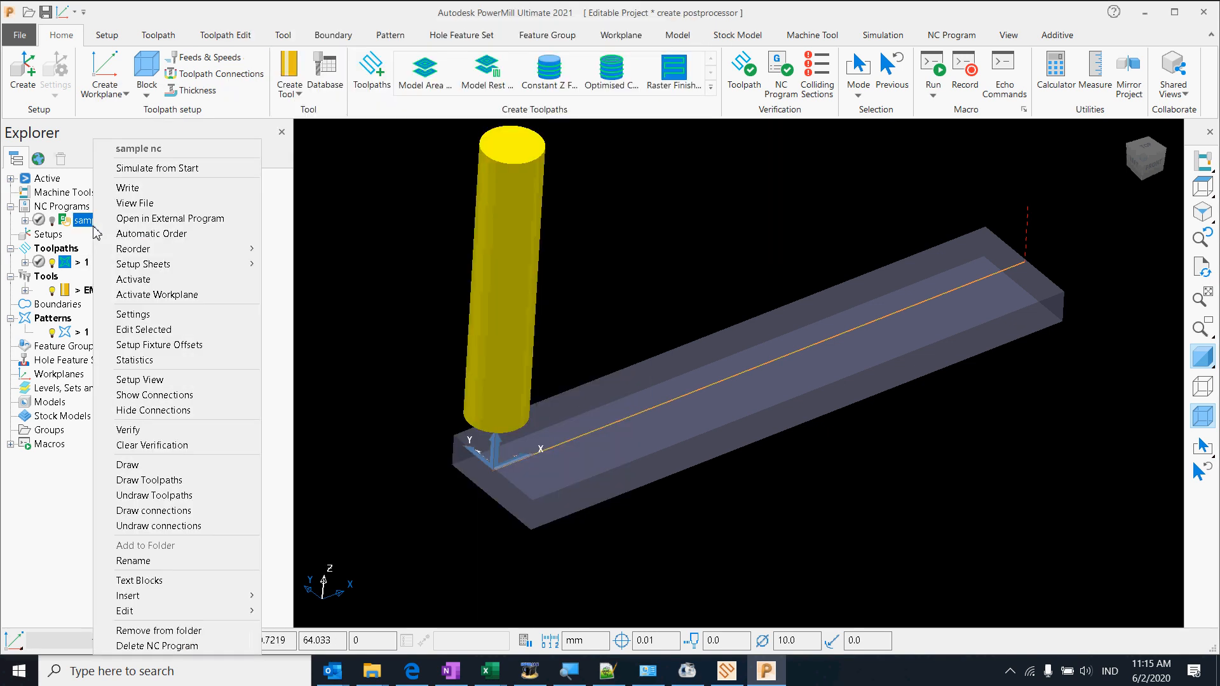
pyautogui.click(152, 219)
pyautogui.moveTo(454, 201); pyautogui.dragTo(641, 93)
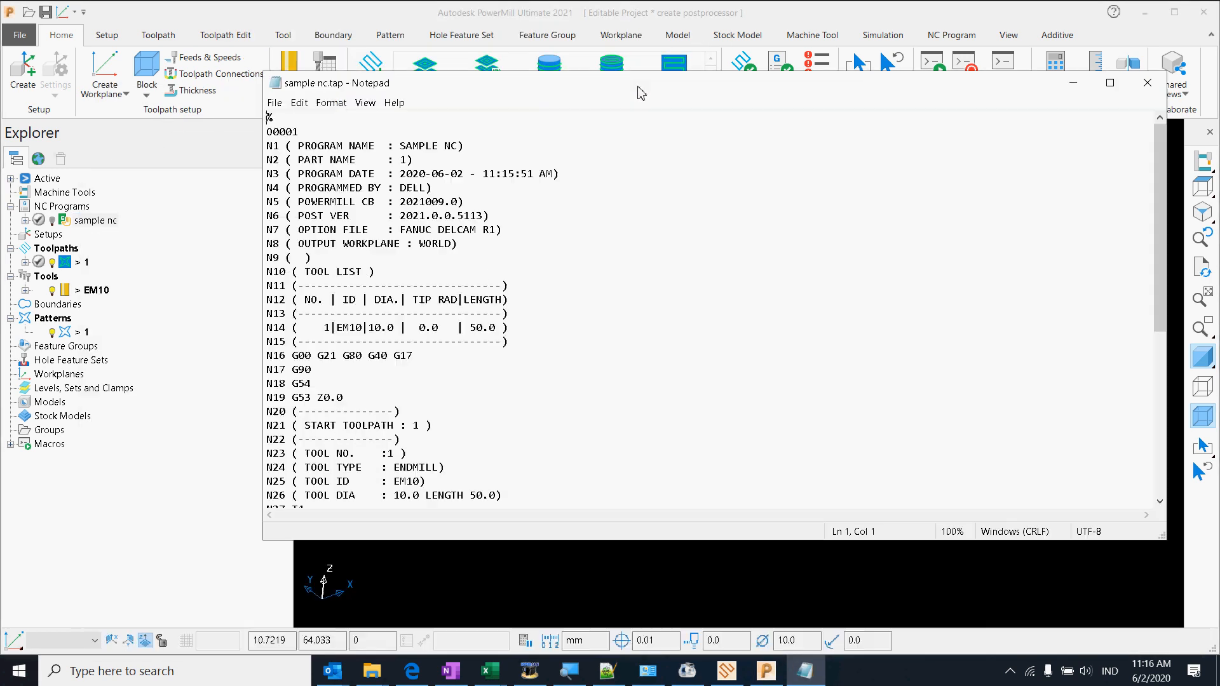
# Step: Examine the block numbering, the compensation check comment and the program end code in sample nc.tap
pyautogui.scroll(-4, 314, 164)
pyautogui.scroll(4, 343, 189)
pyautogui.scroll(-7, 314, 183)
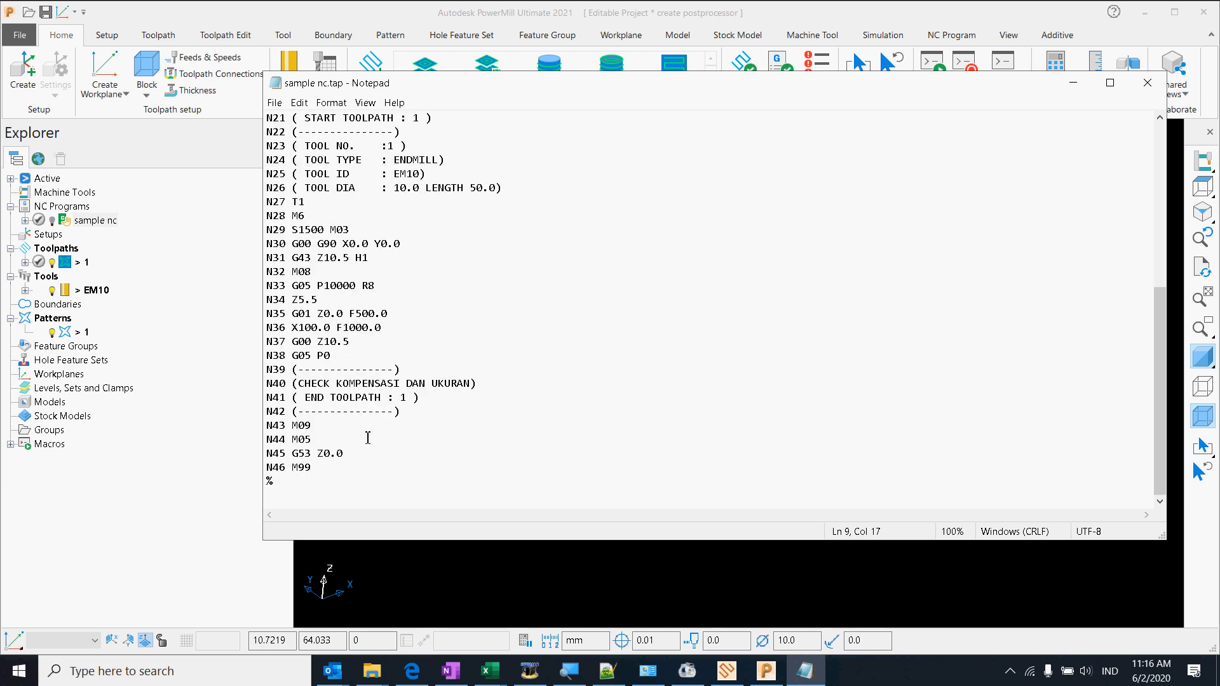
pyautogui.moveTo(322, 472); pyautogui.dragTo(294, 470)
pyautogui.moveTo(487, 384); pyautogui.dragTo(288, 394)
pyautogui.click(486, 382)
pyautogui.moveTo(487, 382); pyautogui.dragTo(337, 384)
pyautogui.scroll(7, 363, 257)
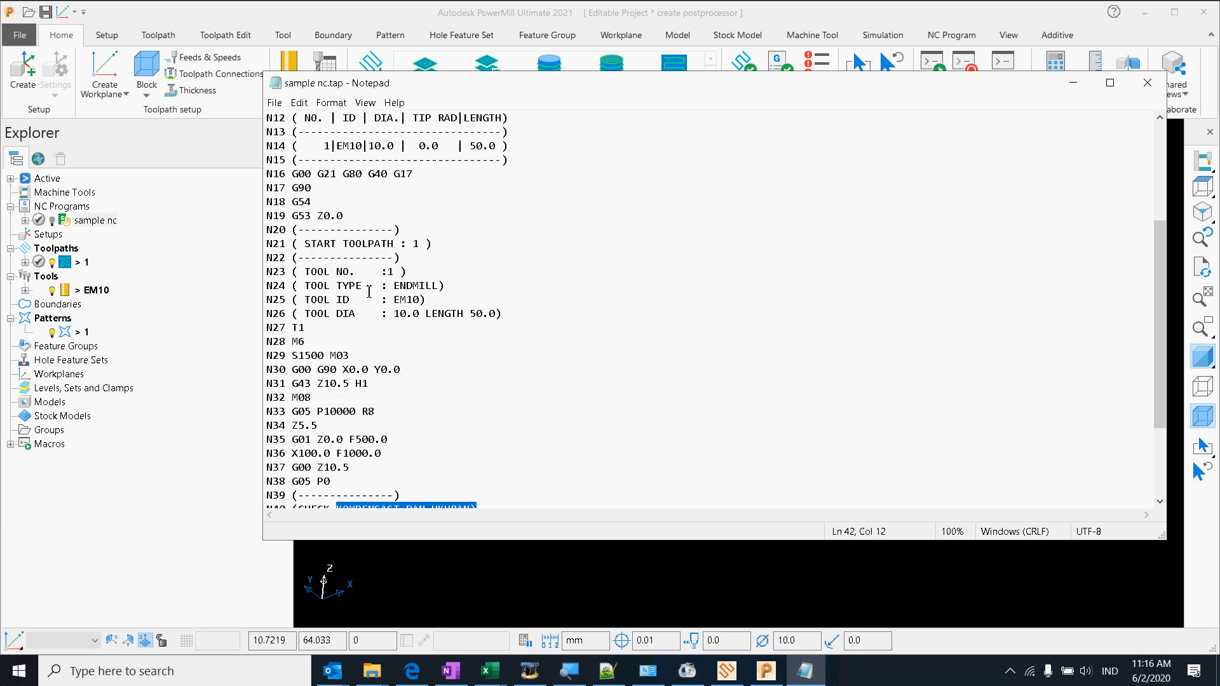
# Step: Return to the Manufacturing Post Processor Utility and examine the command breakdown in the debug file sample nc_Fanuc.tap.dppdbg
pyautogui.scroll(1, 363, 258)
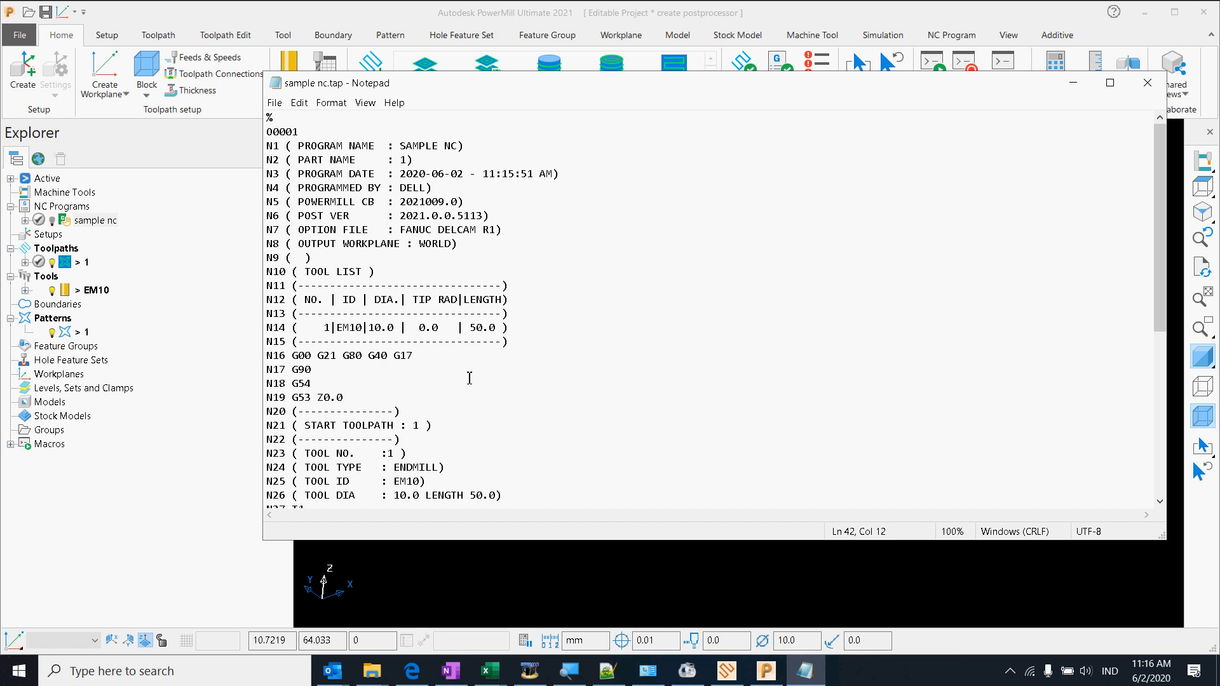
pyautogui.click(726, 671)
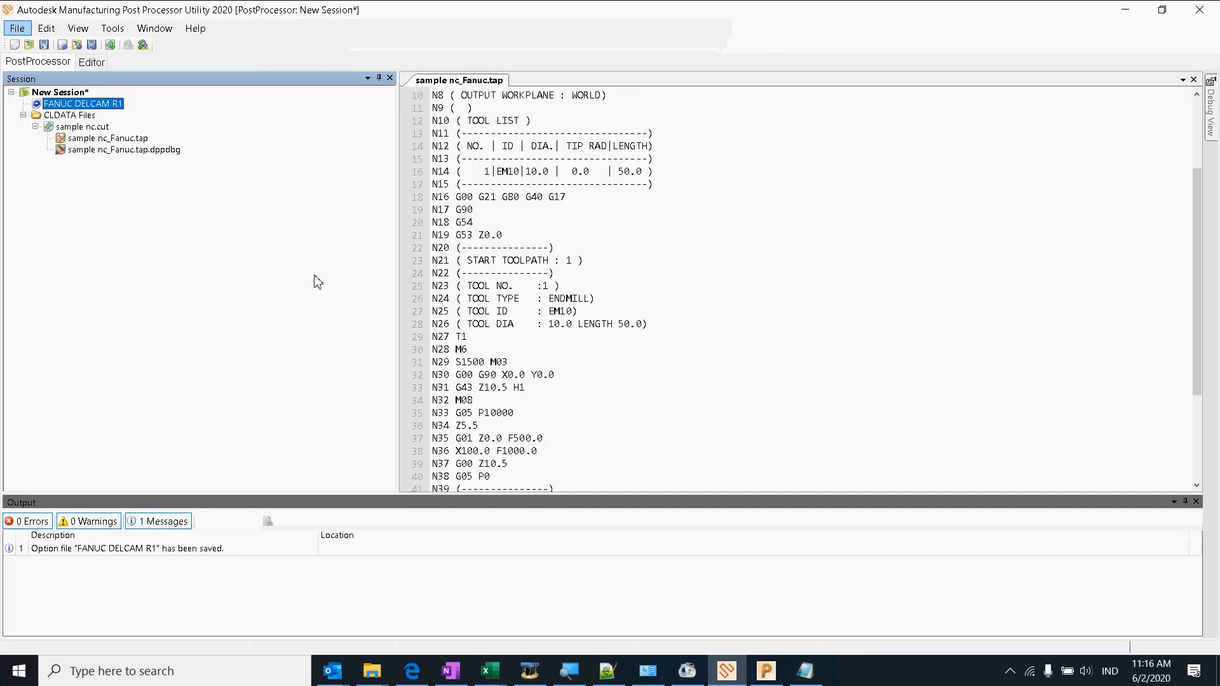
pyautogui.doubleClick(116, 152)
pyautogui.scroll(-7, 573, 267)
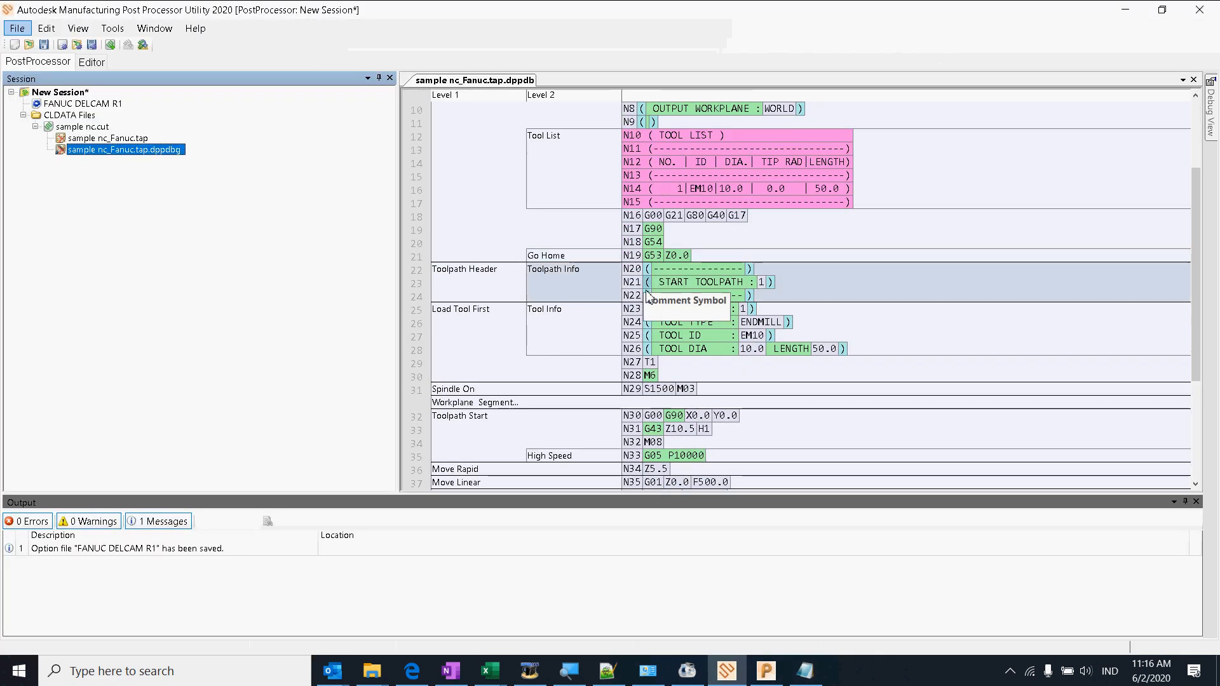
# Step: Open sample nc_Fanuc.tap, review its NC code from start to end, and enlarge the code view by shrinking the output area
pyautogui.doubleClick(117, 139)
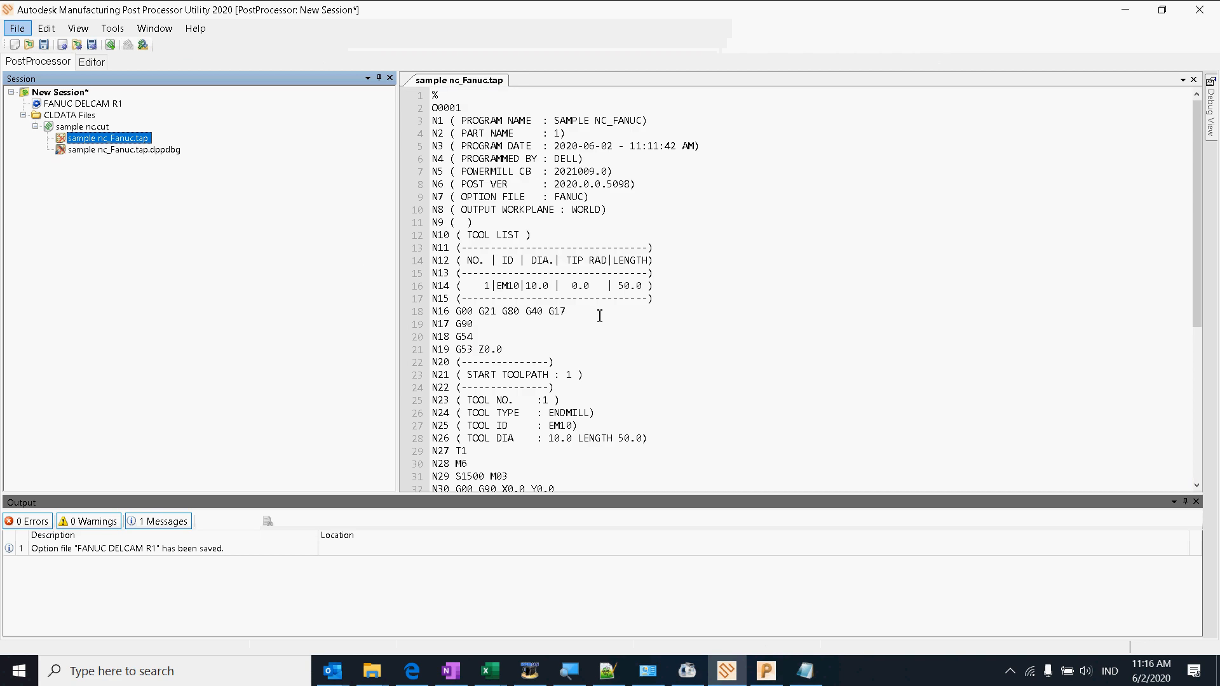
pyautogui.scroll(-3, 593, 373)
pyautogui.scroll(-8, 578, 387)
pyautogui.scroll(11, 582, 355)
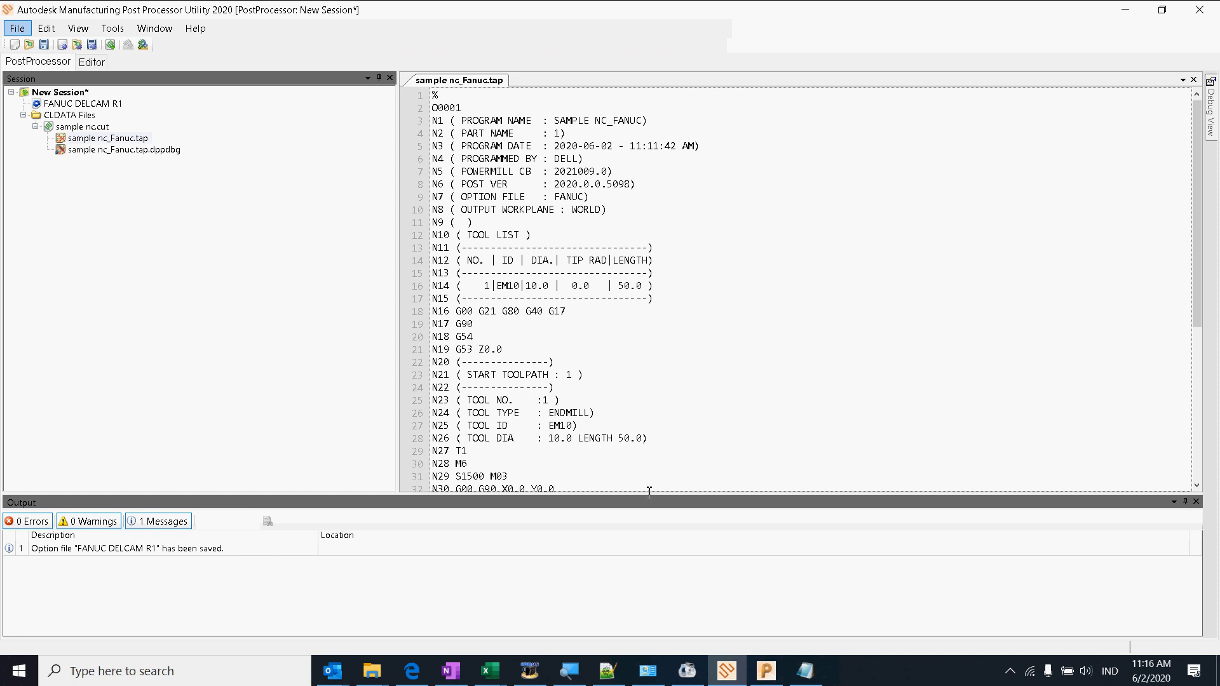
pyautogui.moveTo(646, 496); pyautogui.dragTo(654, 510)
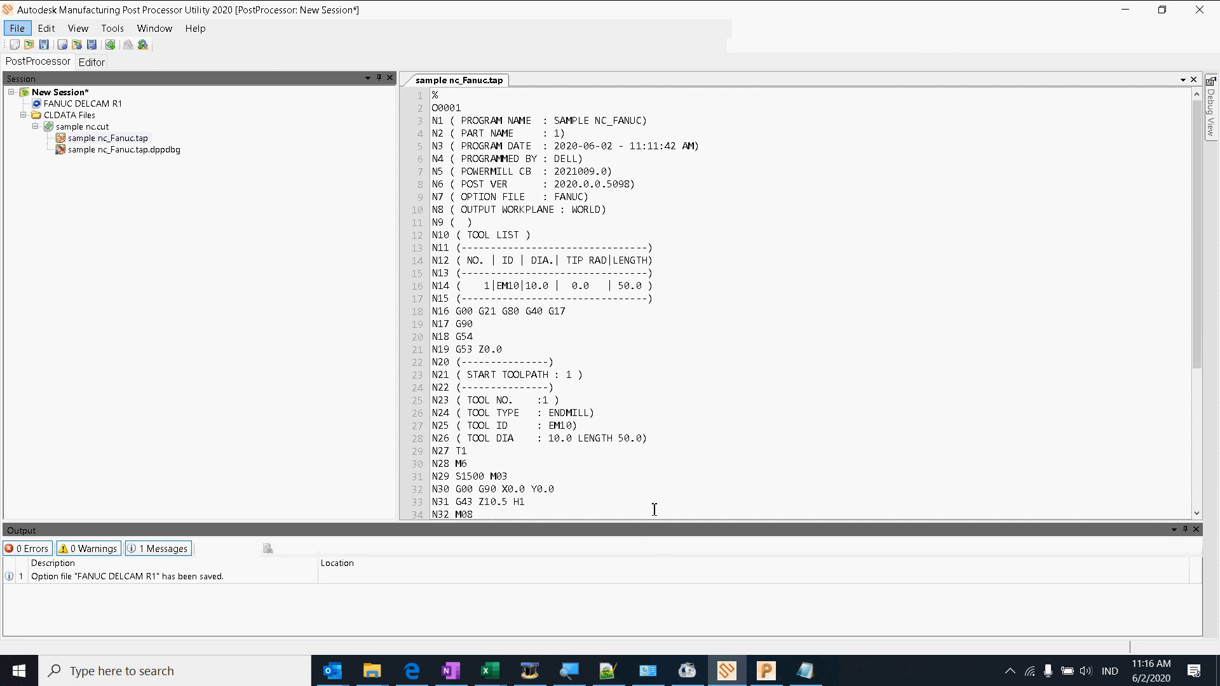